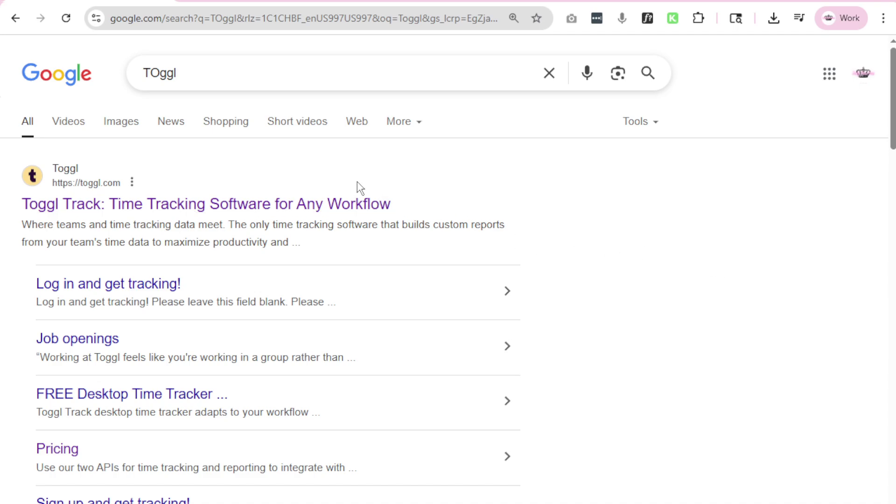
- Correct the capitalization of the Google search query to Toggl and run the search again
click(158, 74)
key(BackSpace)
text(o)
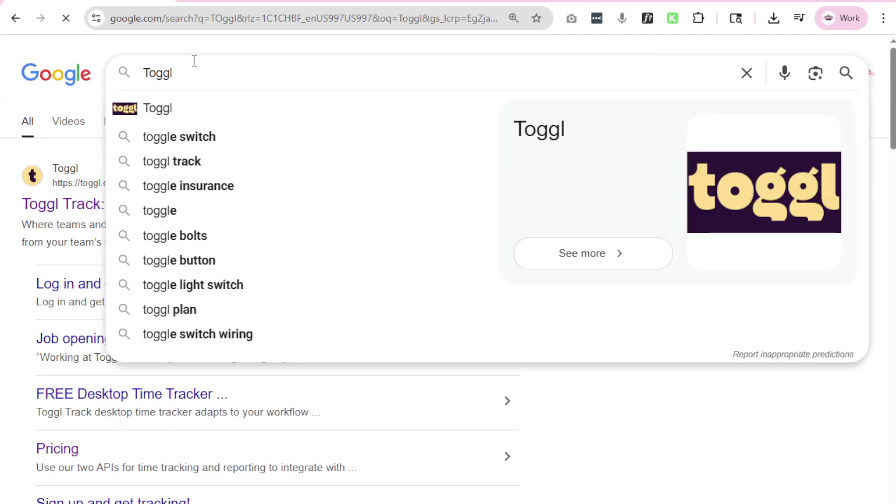
key(Return)
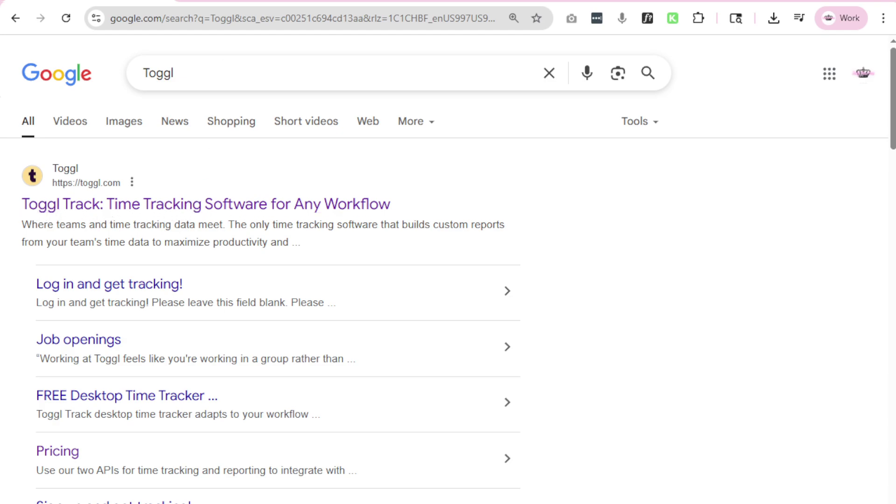
- Switch to the Toggl website and compare the Free, Starter, Premium and Enterprise plans on its pricing page
click(304, 1)
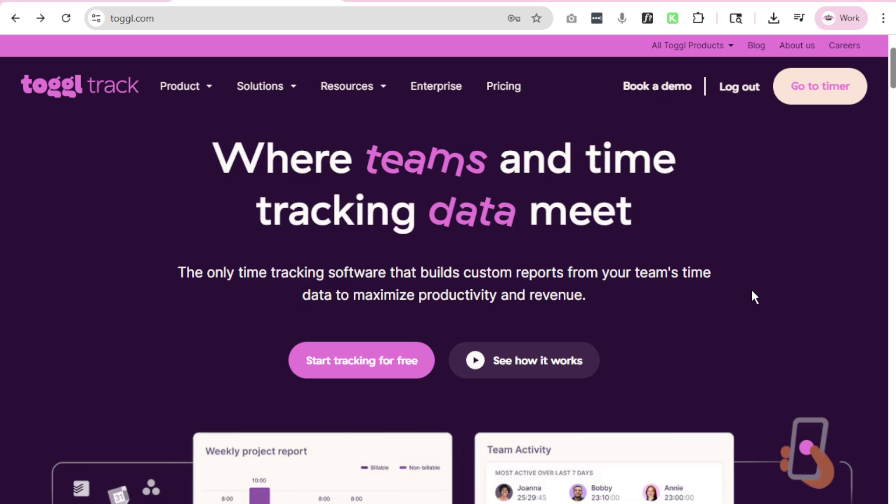
click(503, 94)
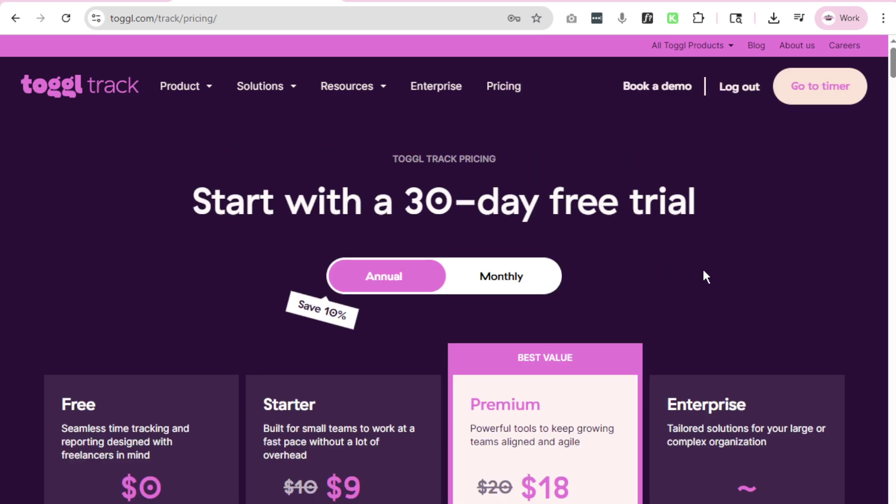
scroll(702, 268, down, 3)
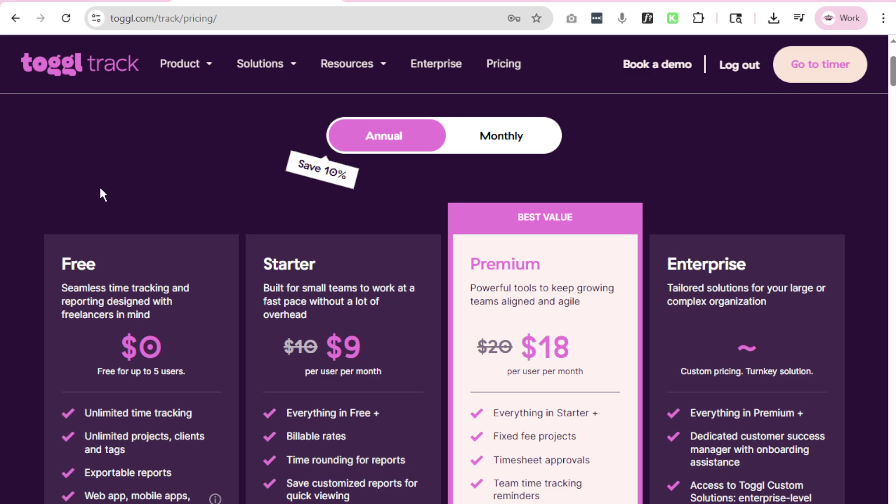
scroll(103, 194, down, 3)
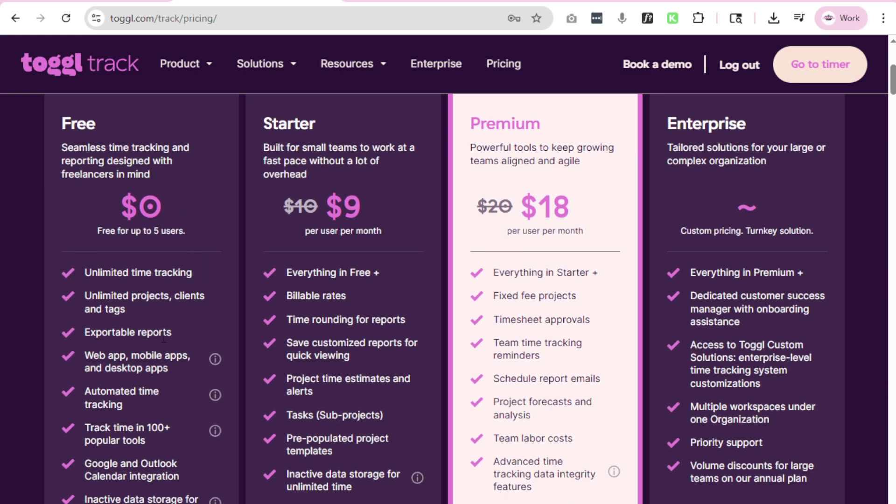
scroll(172, 187, down, 2)
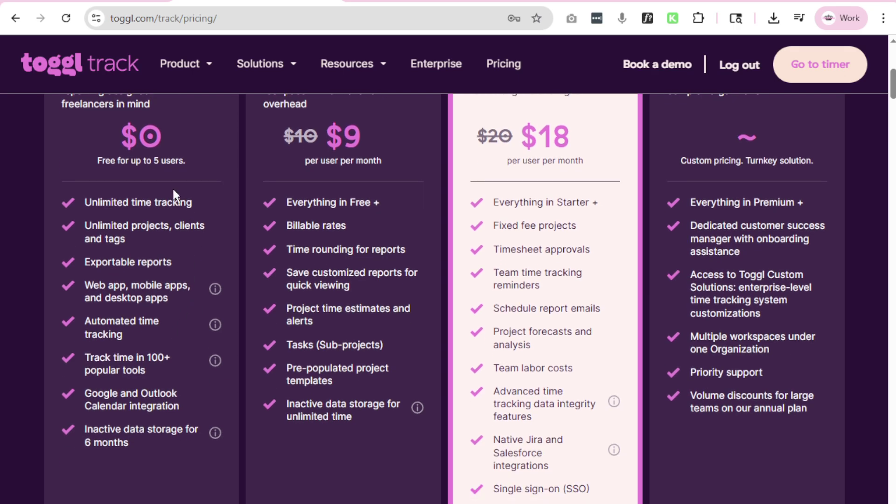
scroll(155, 402, up, 4)
scroll(173, 382, down, 4)
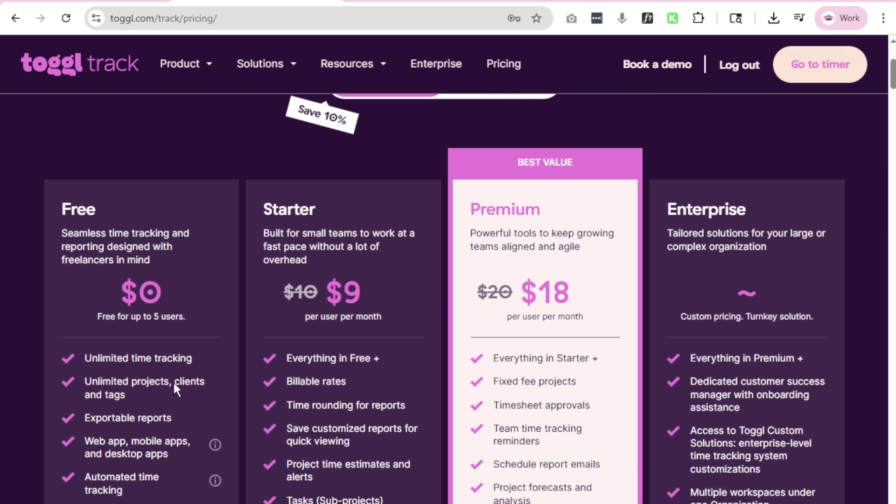
scroll(179, 376, down, 2)
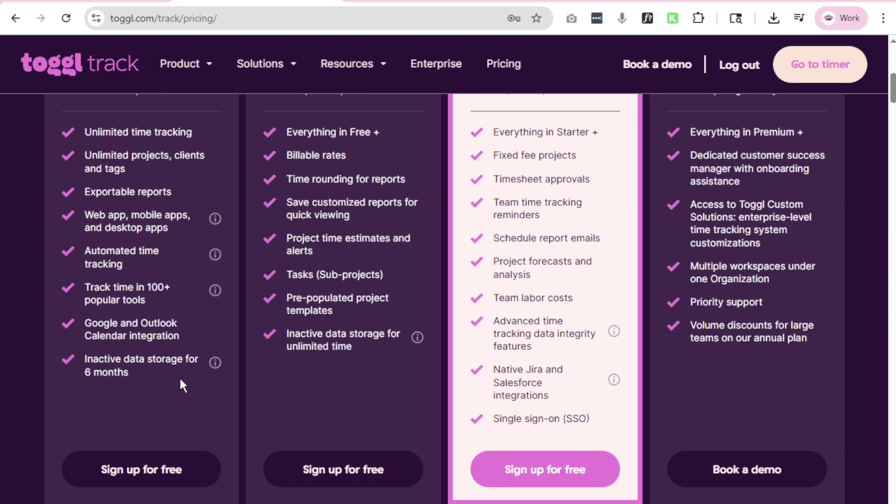
scroll(179, 377, up, 4)
scroll(126, 409, down, 4)
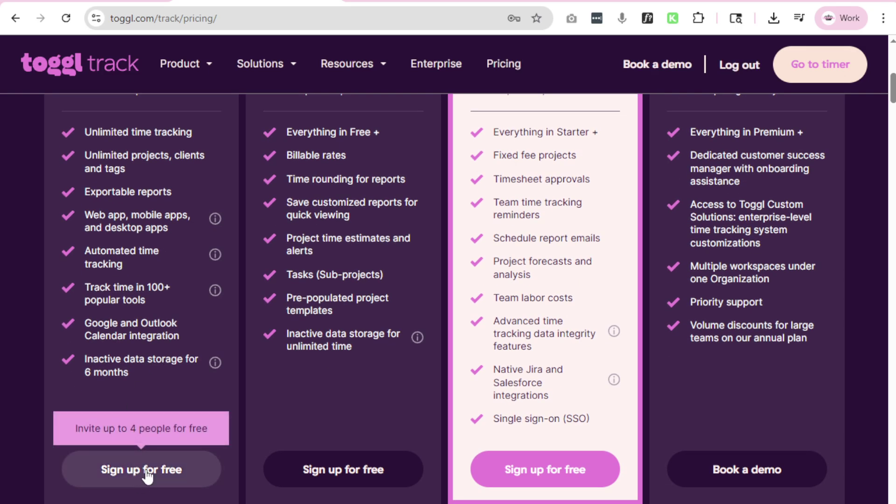
- Switch to the Toggl Track timer page and check which organizations and workspaces are available
click(368, 3)
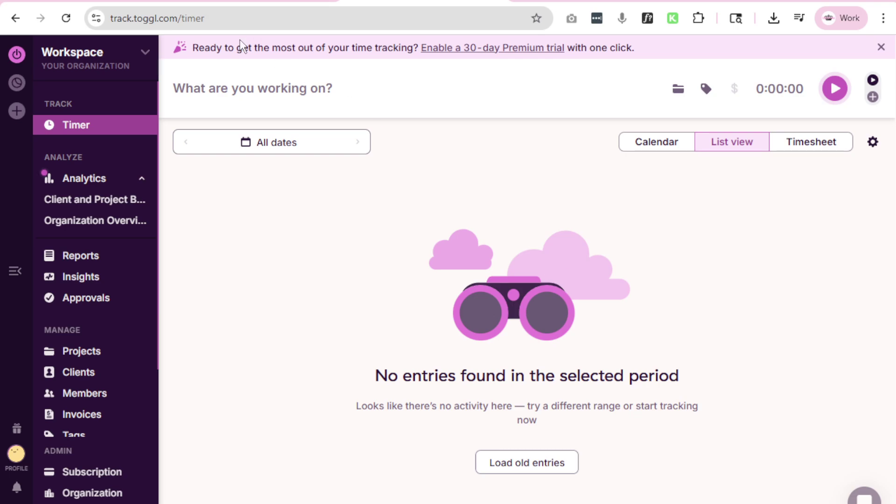
click(128, 66)
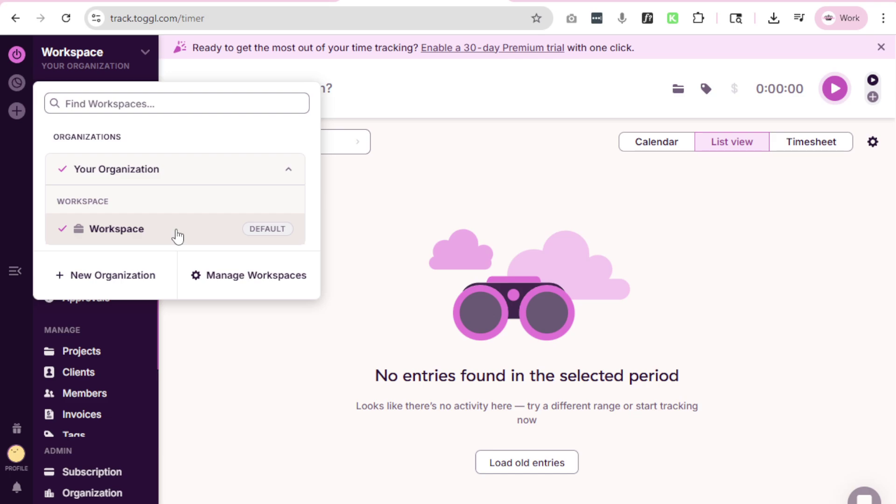
click(386, 224)
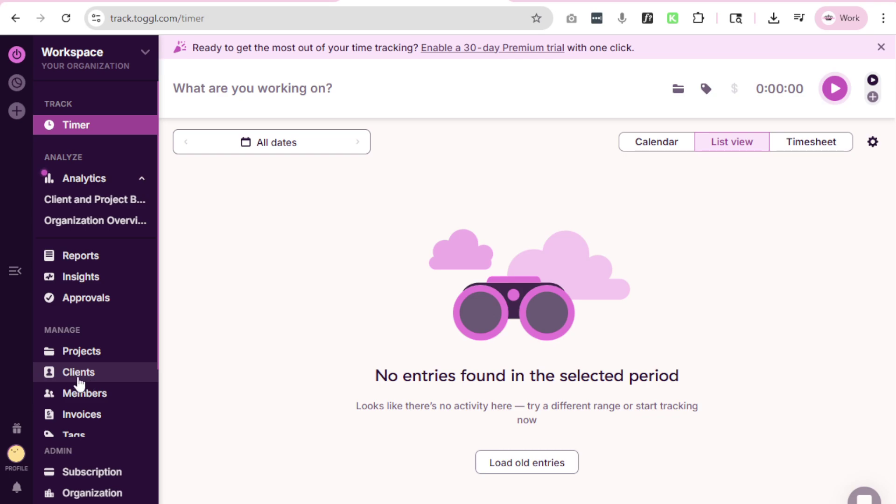
- Open the Clients page and expand Lady Diva Boss, Financial Services, Blinn College and AccuSign Notaries to list their projects
click(79, 374)
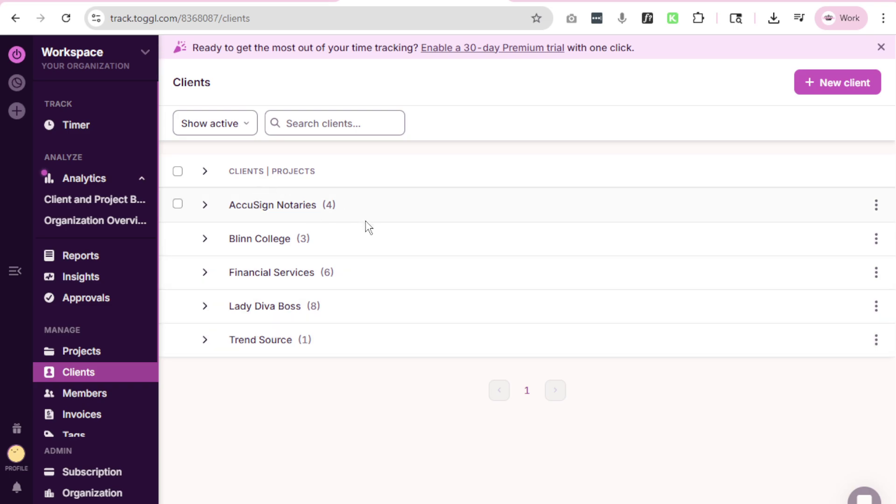
click(204, 306)
click(205, 273)
click(205, 238)
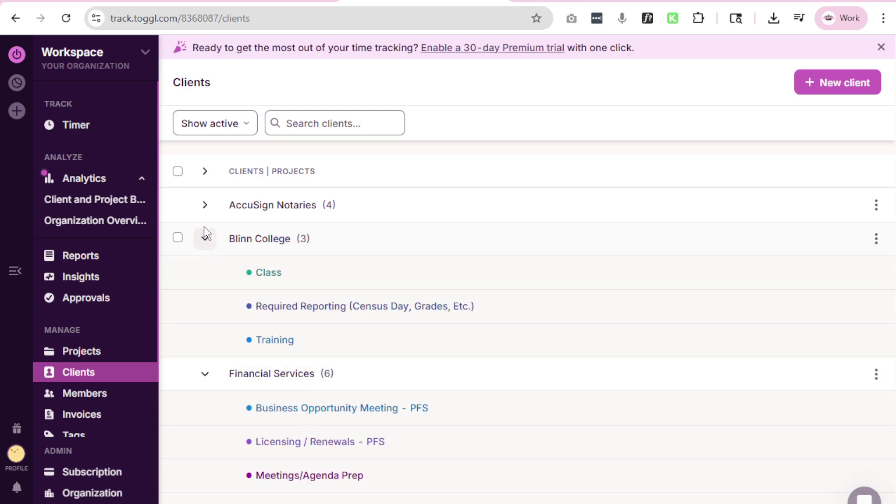
click(204, 205)
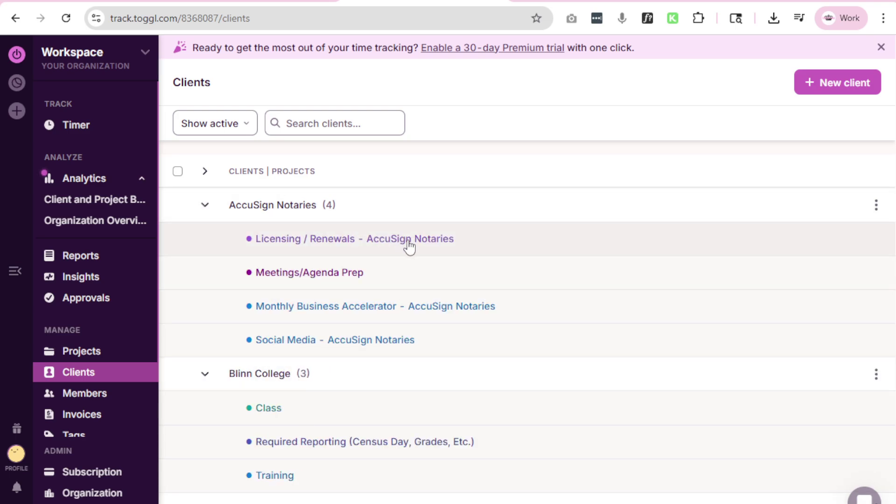
- Examine the projects listed under each expanded client, from AccuSign Notaries through Lady Diva Boss
scroll(458, 354, down, 5)
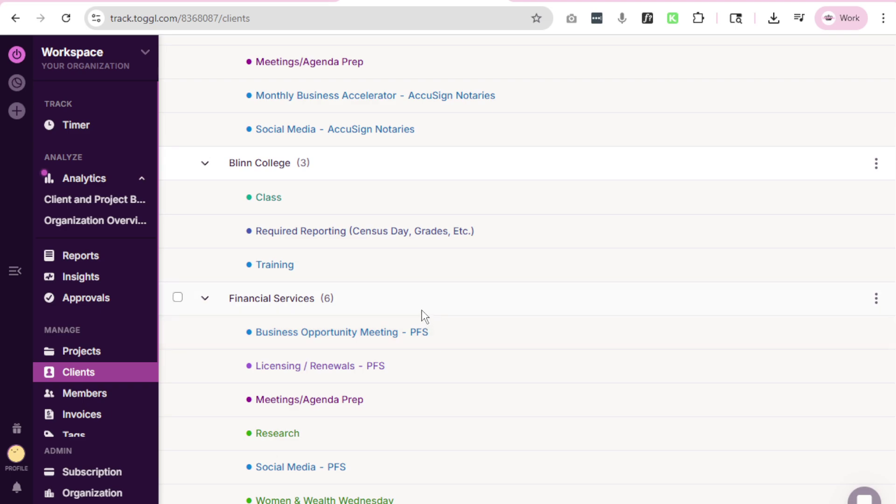
scroll(434, 317, down, 5)
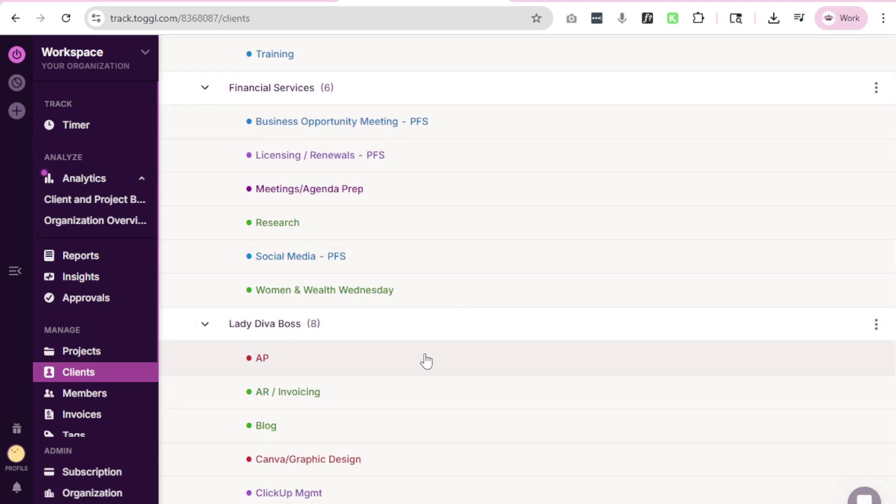
scroll(425, 360, down, 3)
scroll(423, 358, down, 2)
scroll(392, 336, up, 2)
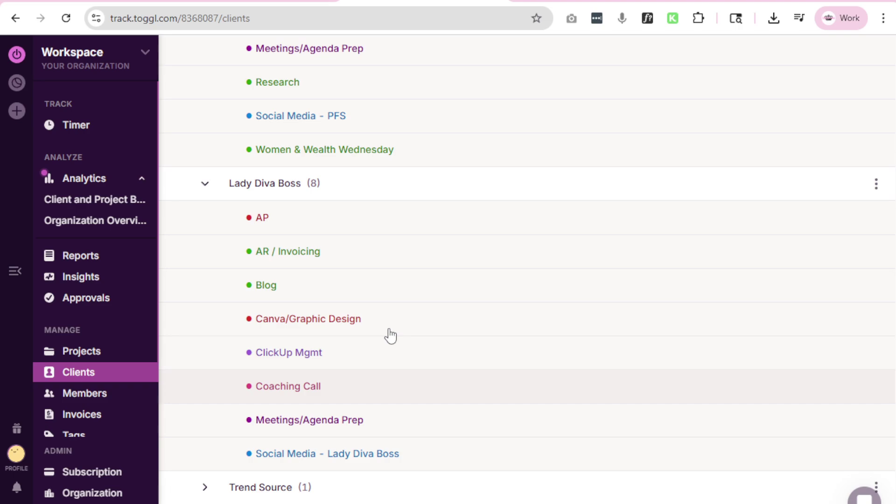
scroll(315, 256, up, 3)
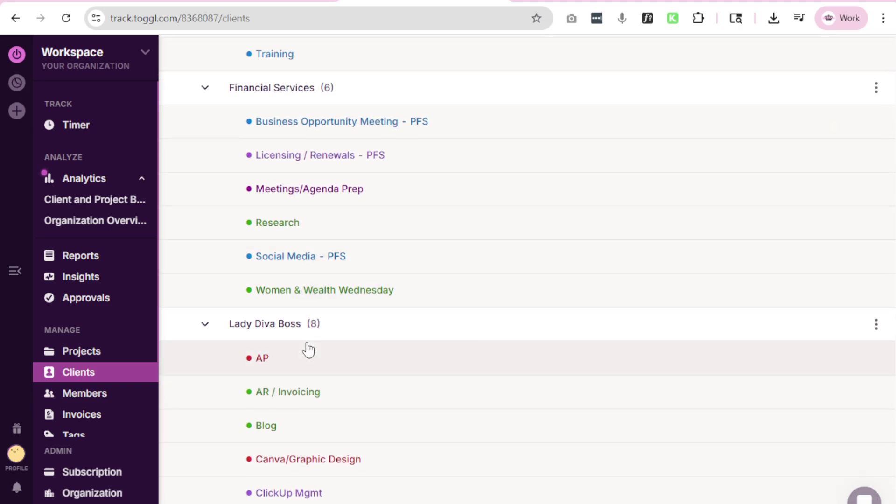
scroll(316, 332, up, 3)
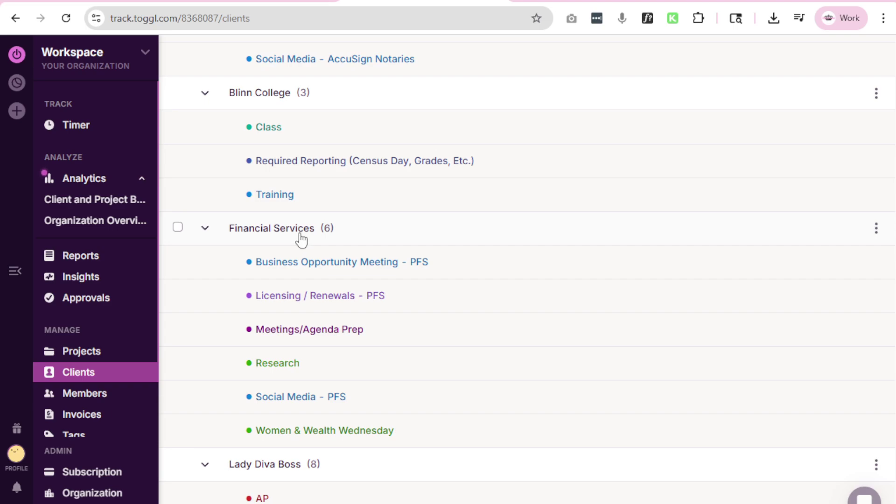
scroll(300, 242, up, 3)
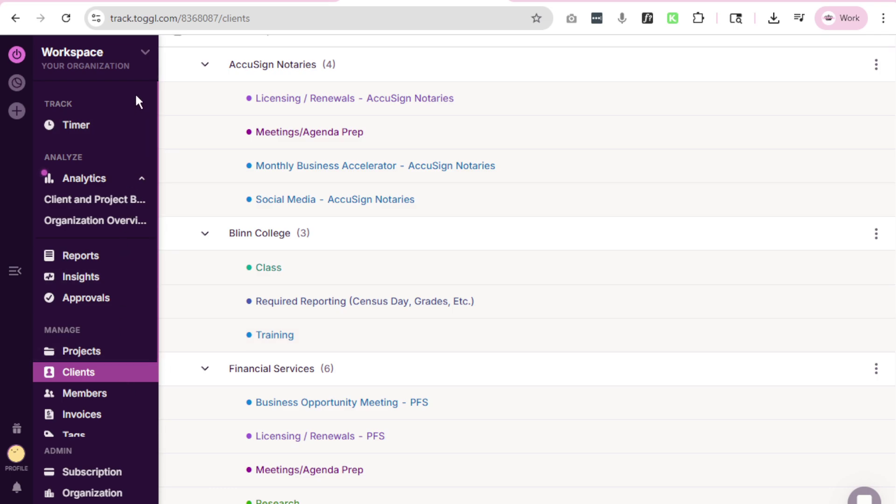
- Open the workspace switcher, collapse the workspaces under Your Organization and close the switcher
click(134, 59)
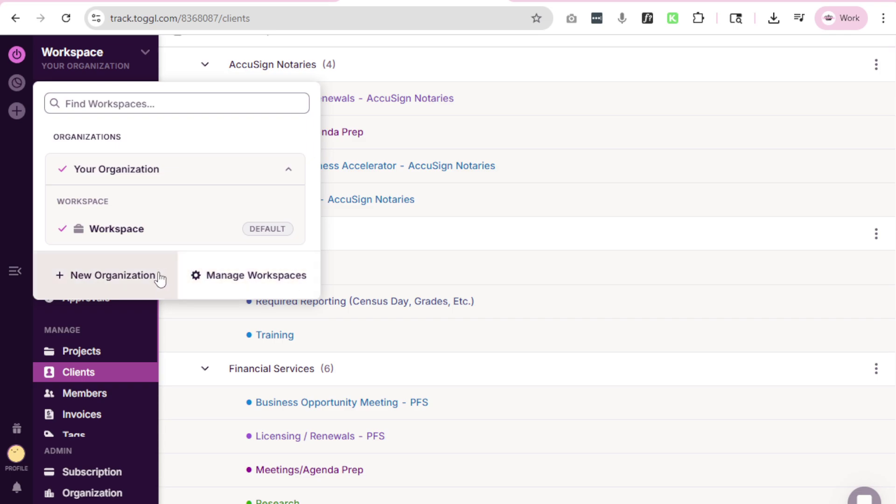
click(288, 170)
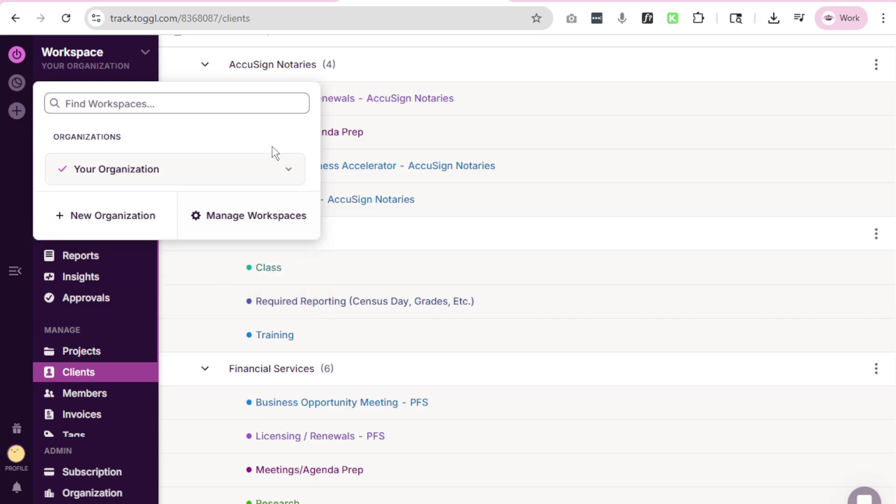
click(467, 77)
- Collapse all clients in the list and expand only Trend Source and Lady Diva Boss to view their projects
scroll(485, 187, up, 3)
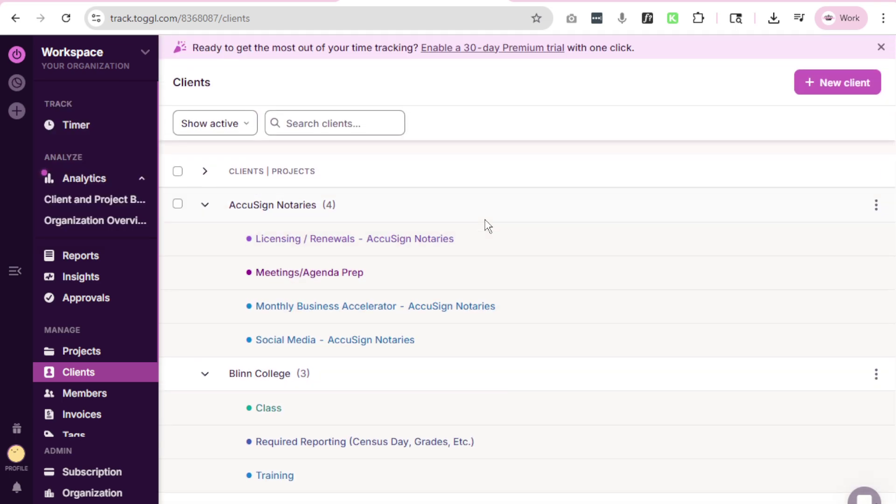
click(206, 172)
click(206, 172)
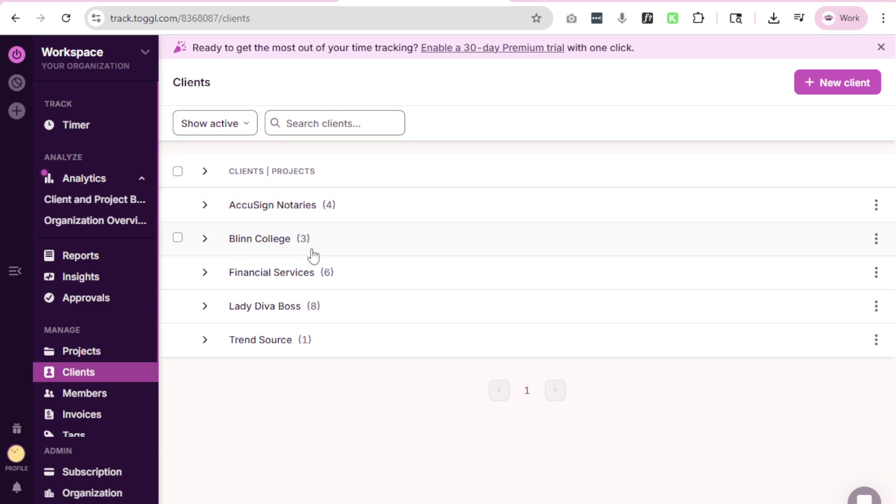
click(205, 341)
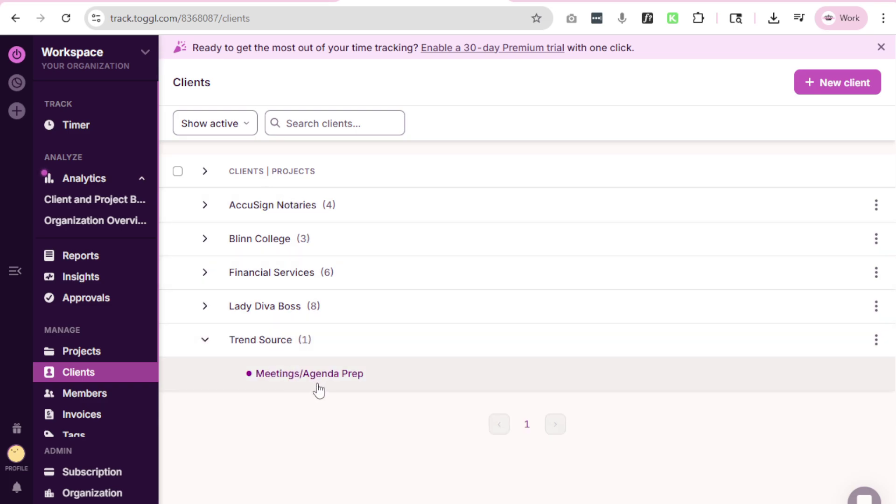
click(205, 306)
scroll(330, 356, down, 5)
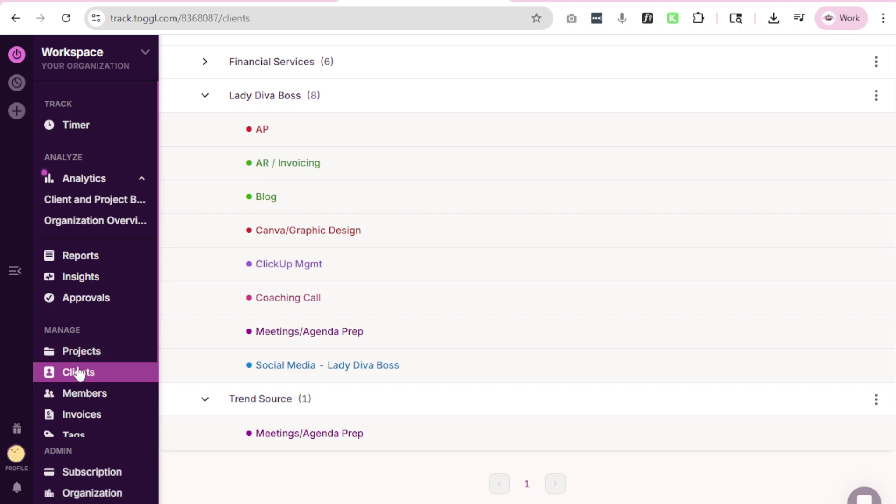
- Open the Tags page to view the workspace's existing tags
scroll(78, 374, down, 2)
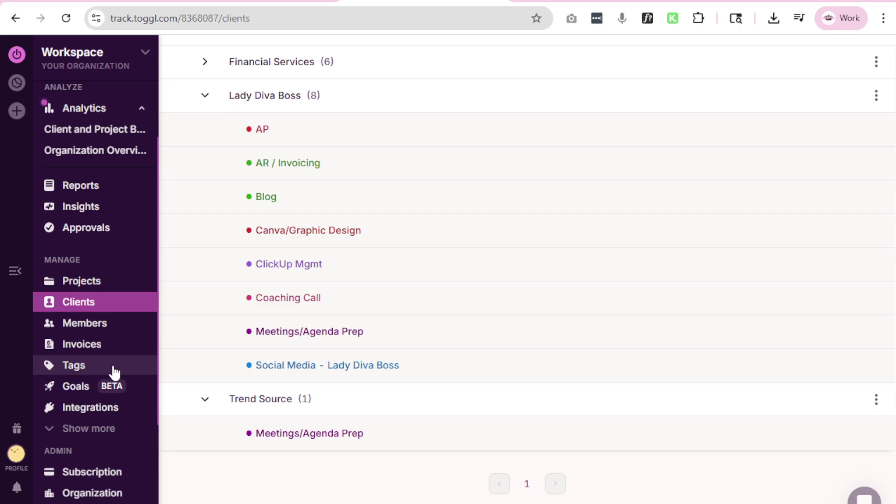
click(88, 369)
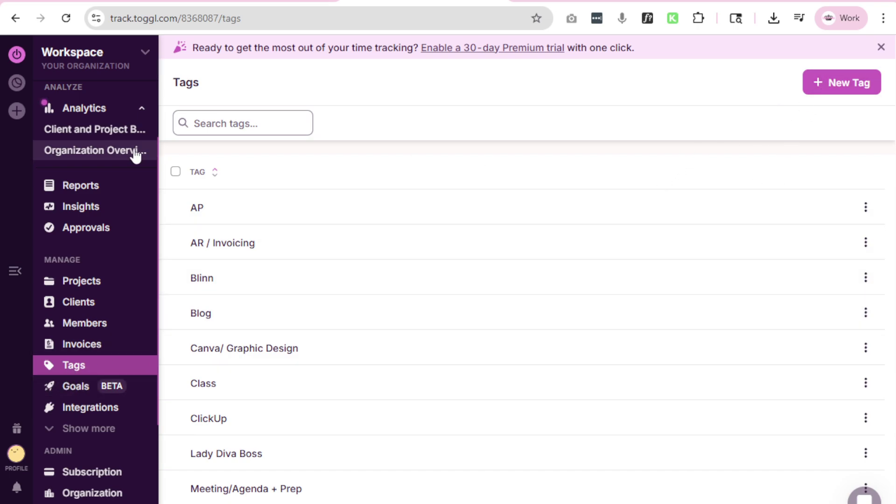
- Return to the Timer page and open the tag list for a new time entry
scroll(81, 182, up, 2)
click(77, 126)
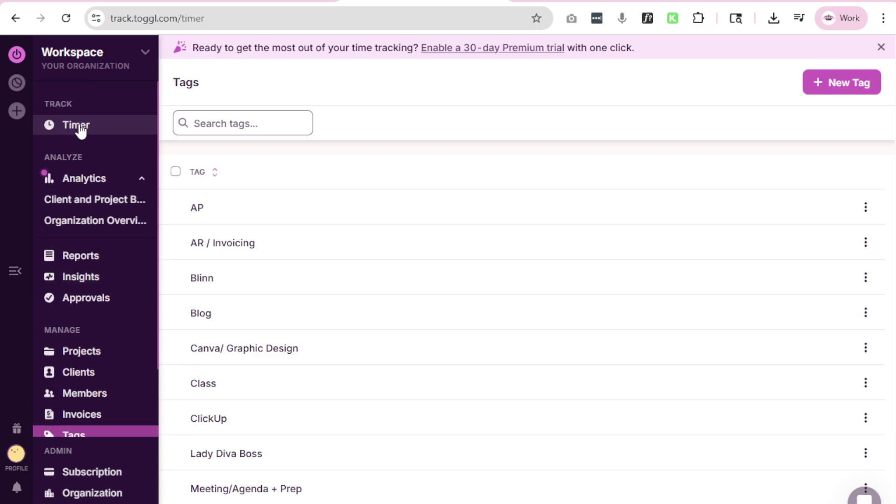
click(707, 90)
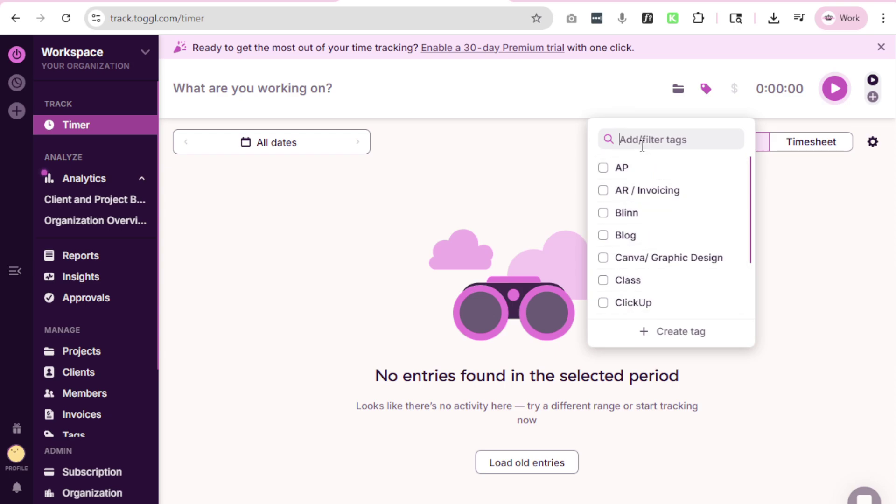
- Try out the name New Tag in the time entry's tag list and clear it without creating the tag
text(New Tag)
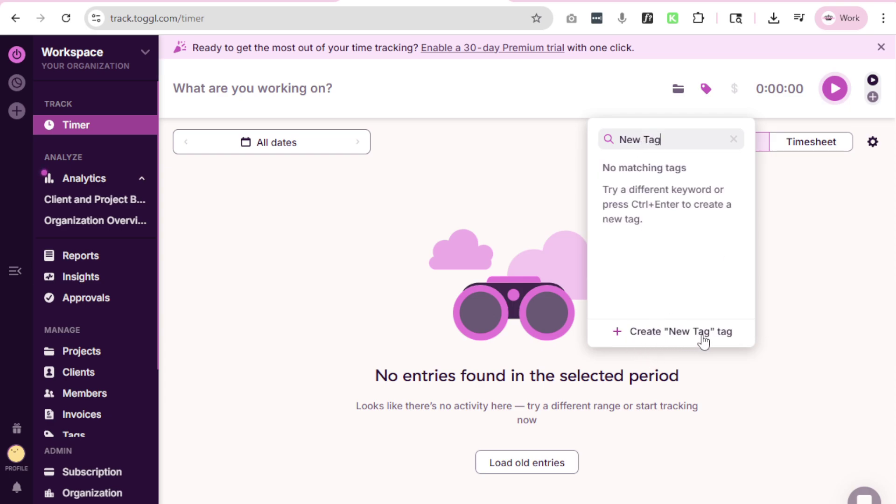
drag(671, 146, 608, 141)
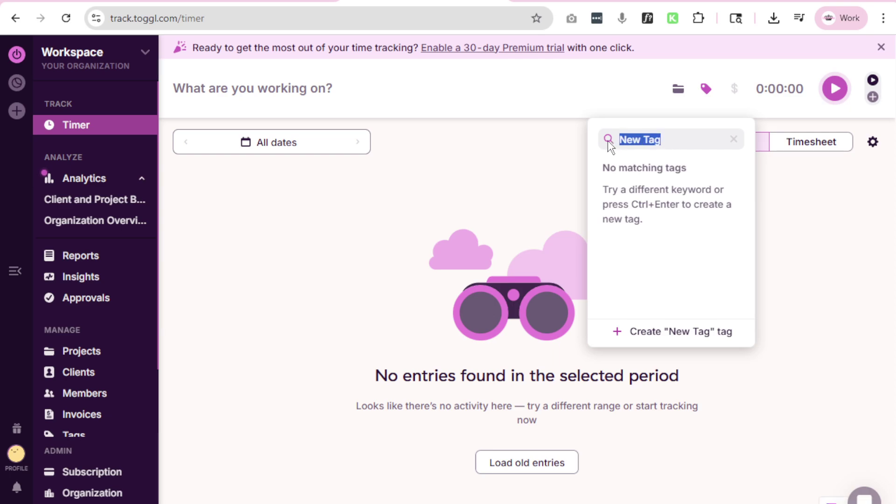
key(BackSpace)
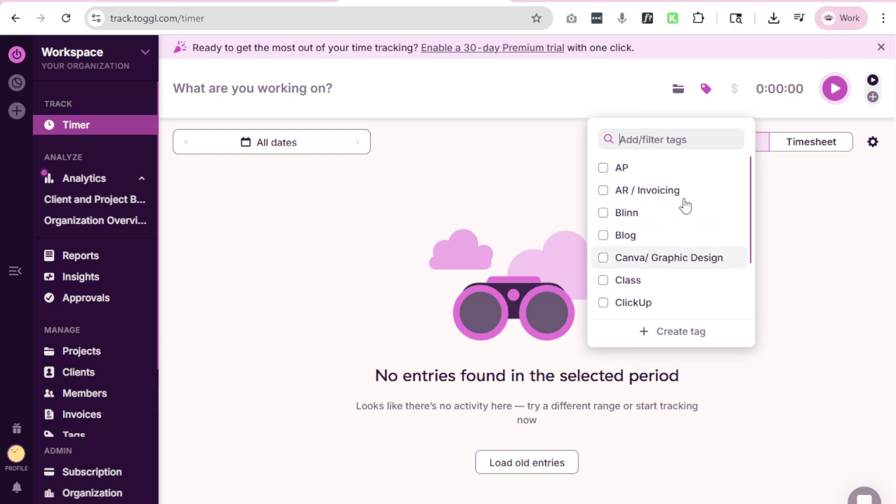
- Open the project list for the new time entry to view the projects grouped by client, and close it
click(678, 96)
click(678, 96)
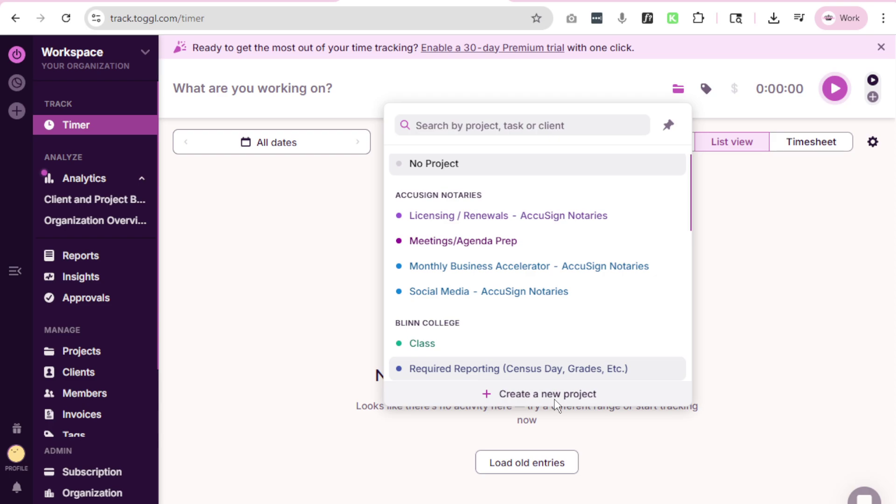
click(602, 81)
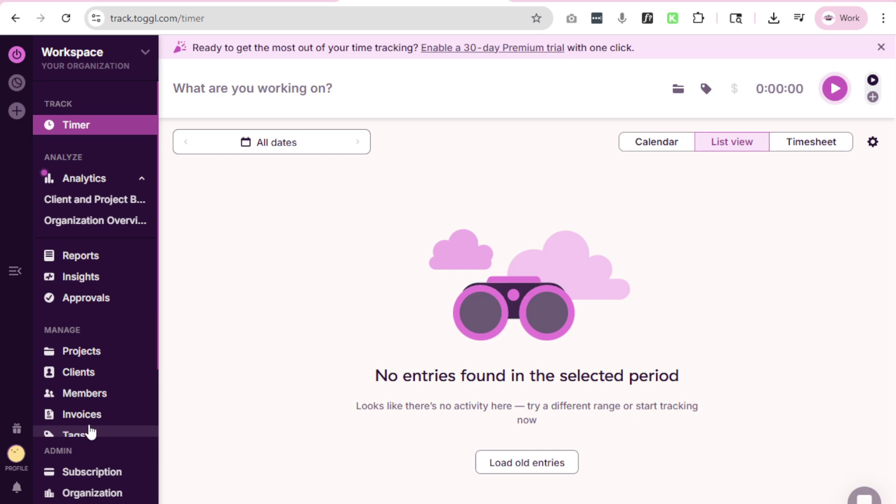
- Look through the navigation sidebar's sections and collapse the sidebar
scroll(78, 387, down, 3)
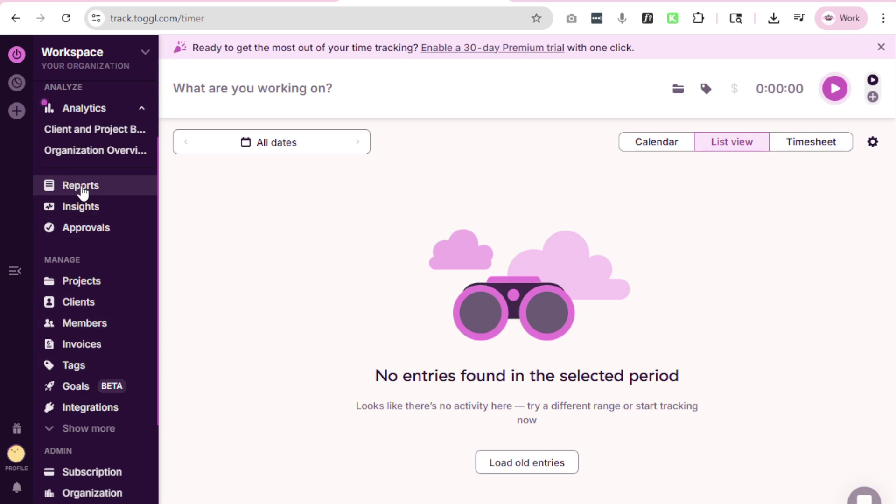
scroll(79, 233, up, 2)
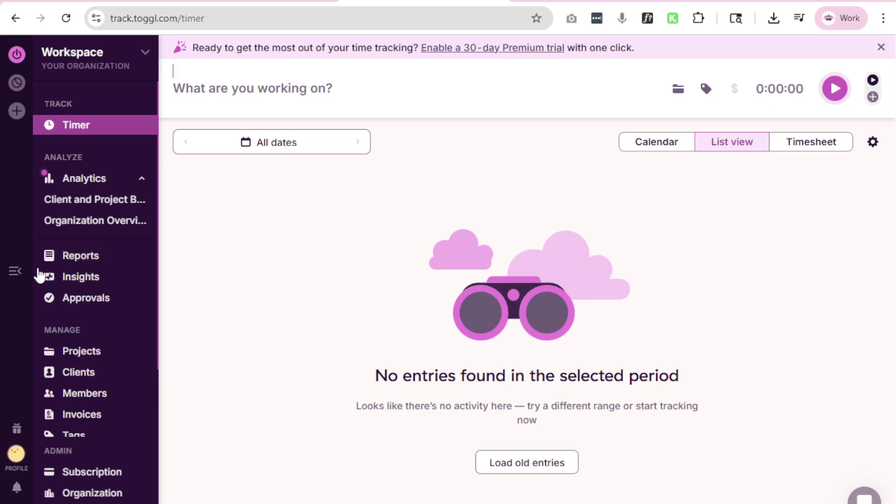
click(15, 273)
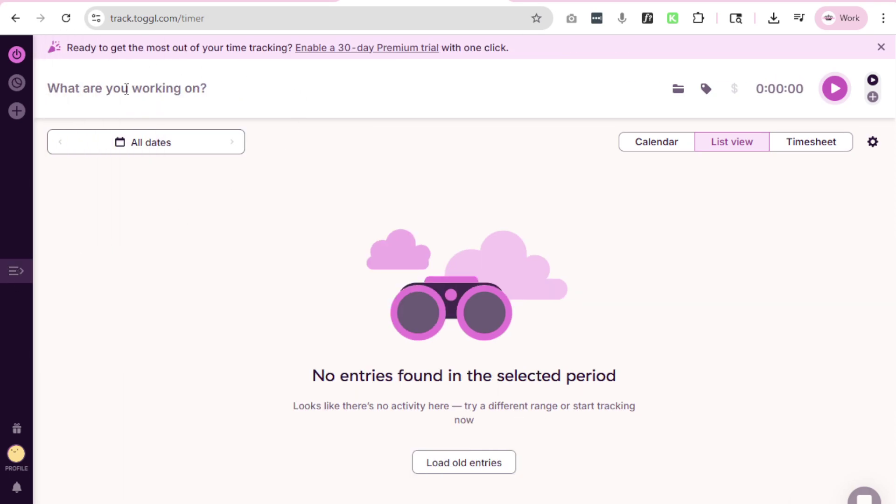
- Describe the new time entry as Recording Video Training and start its timer
click(126, 89)
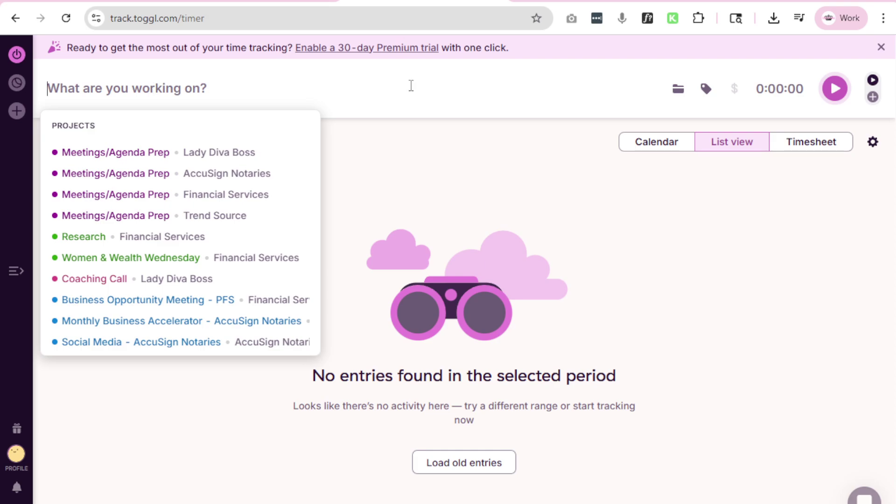
click(679, 92)
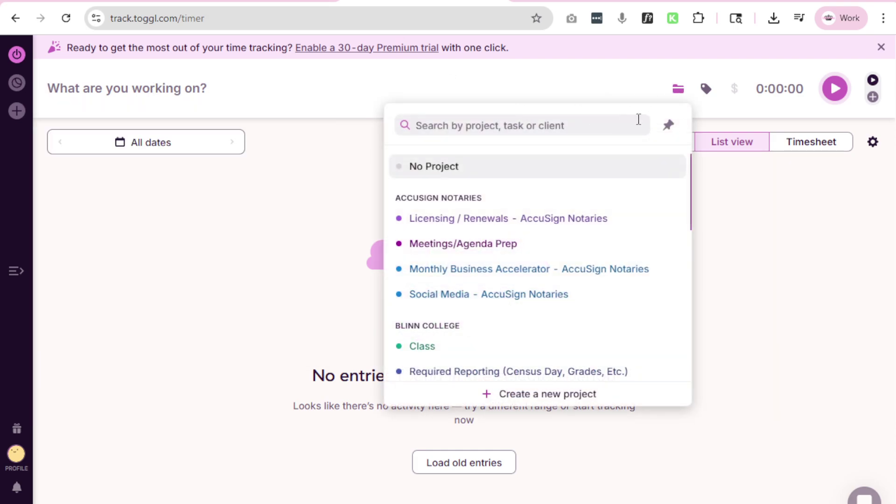
click(126, 92)
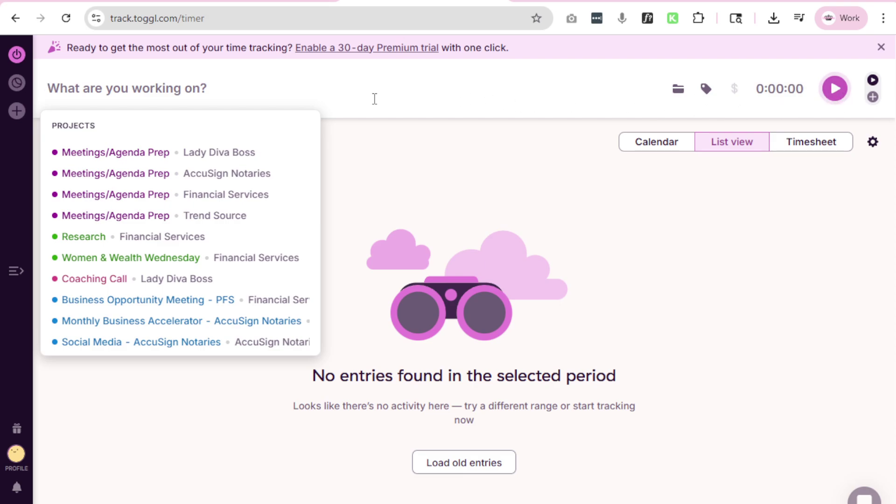
text(Video)
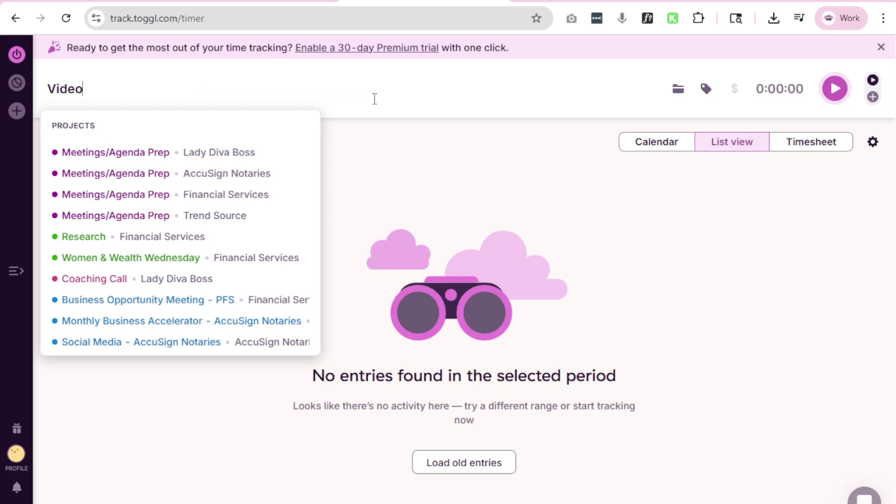
key(BackSpace)
key(BackSpace)
key(BackSpace)
key(BackSpace)
key(BackSpace)
key(BackSpace)
text(R)
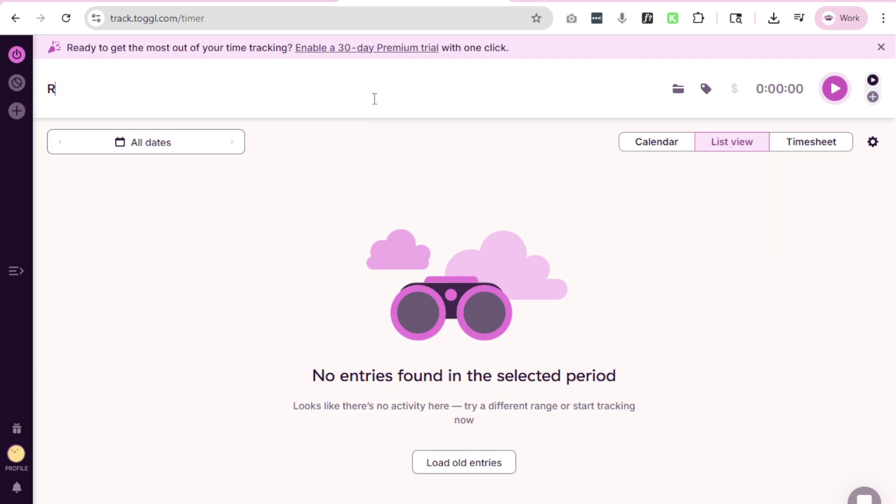
text(ecording Video )
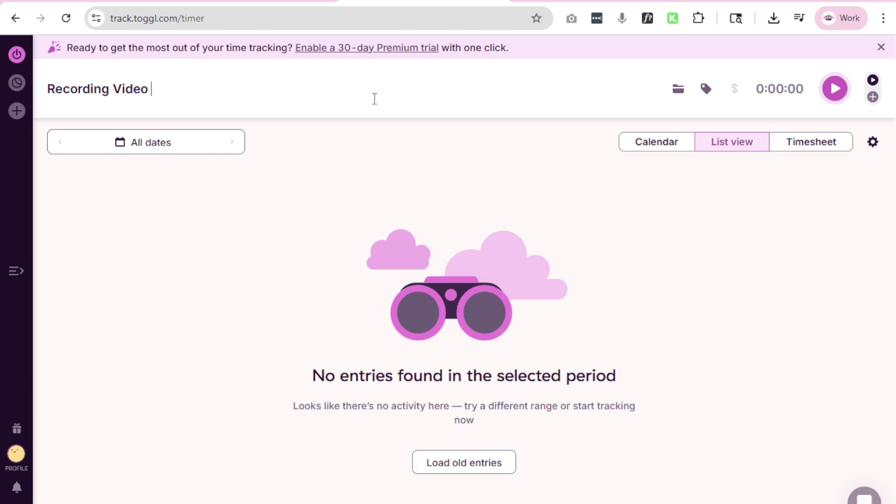
text(Training)
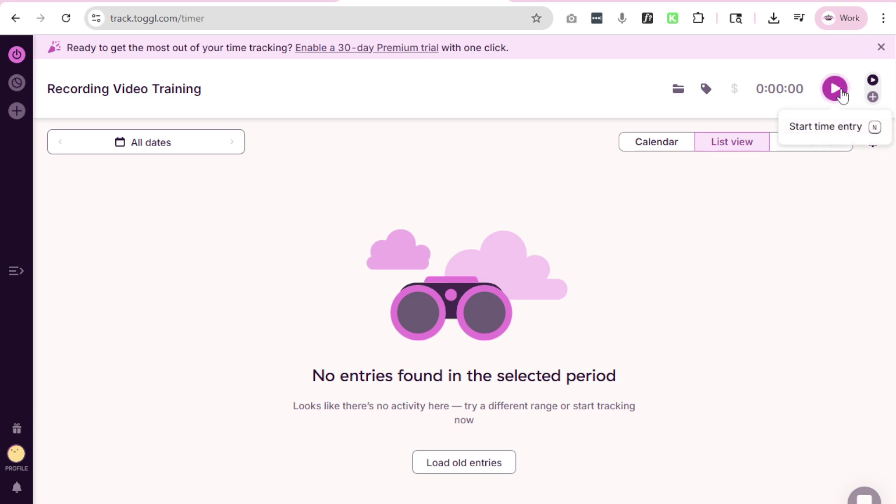
click(829, 92)
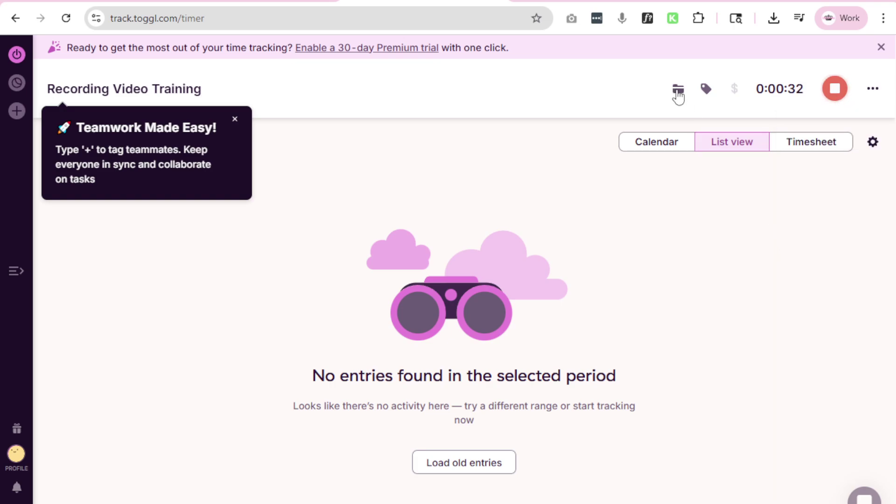
- Assign the Coaching Call project of the client Lady Diva Boss to the running time entry
click(678, 91)
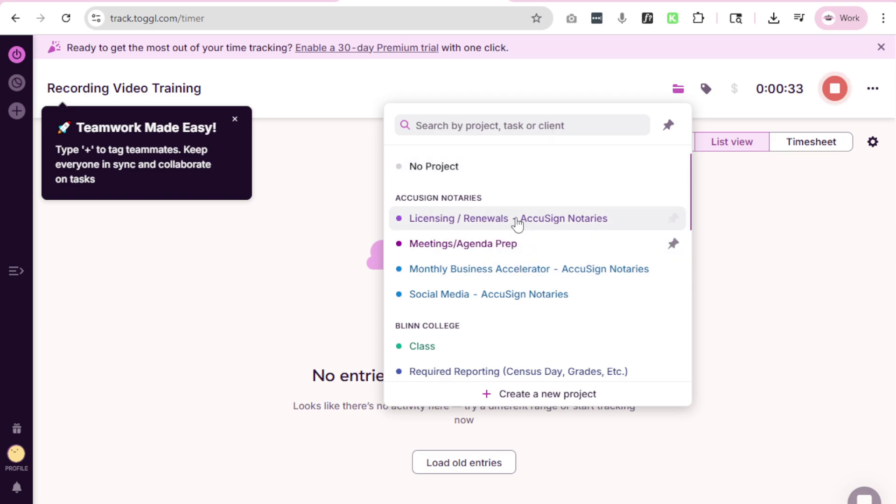
scroll(479, 229, down, 9)
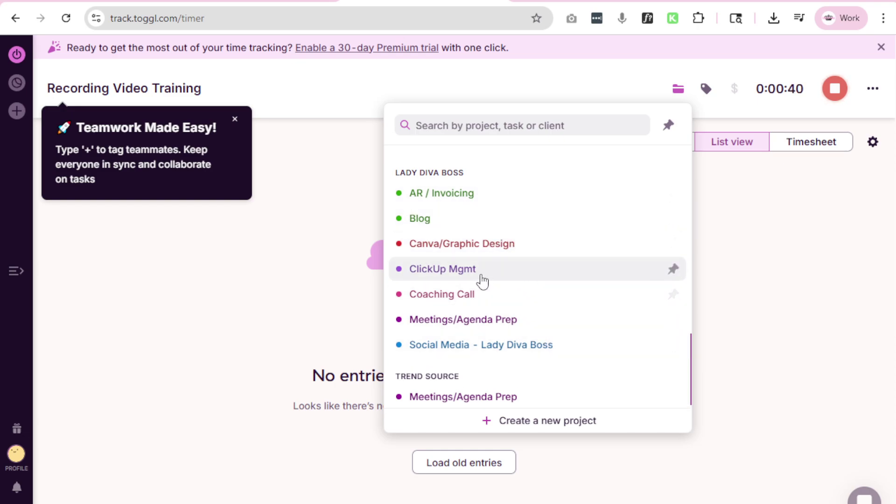
click(499, 299)
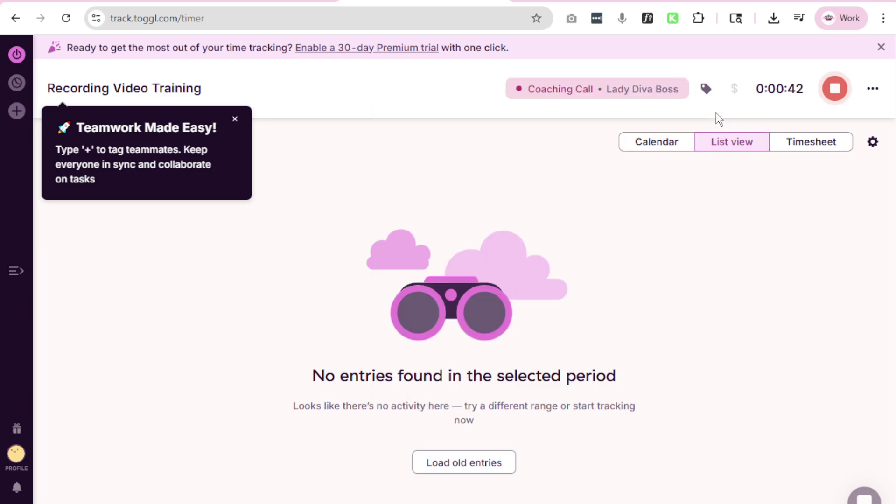
- Add the Training tag to the running time entry
click(707, 96)
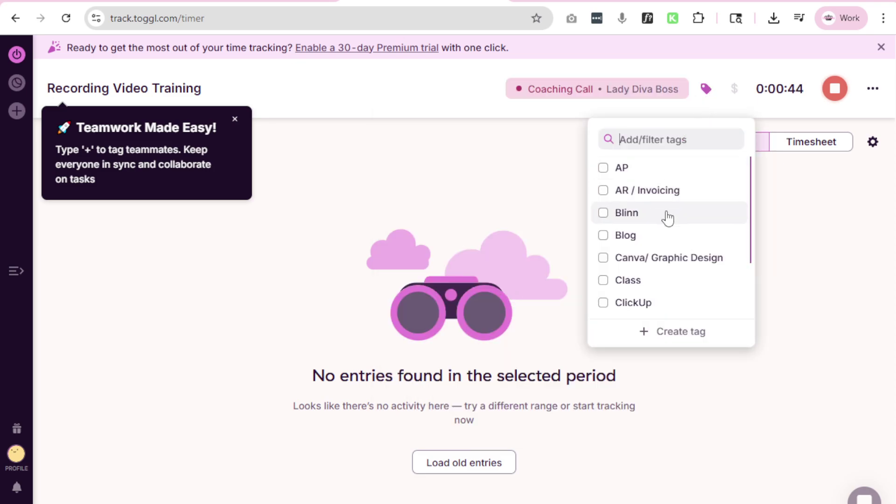
scroll(668, 224, down, 2)
scroll(667, 226, down, 1)
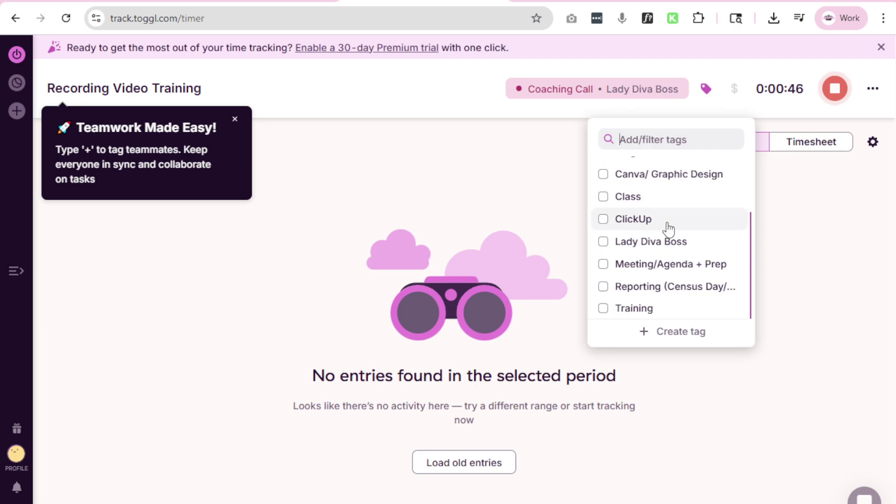
click(651, 309)
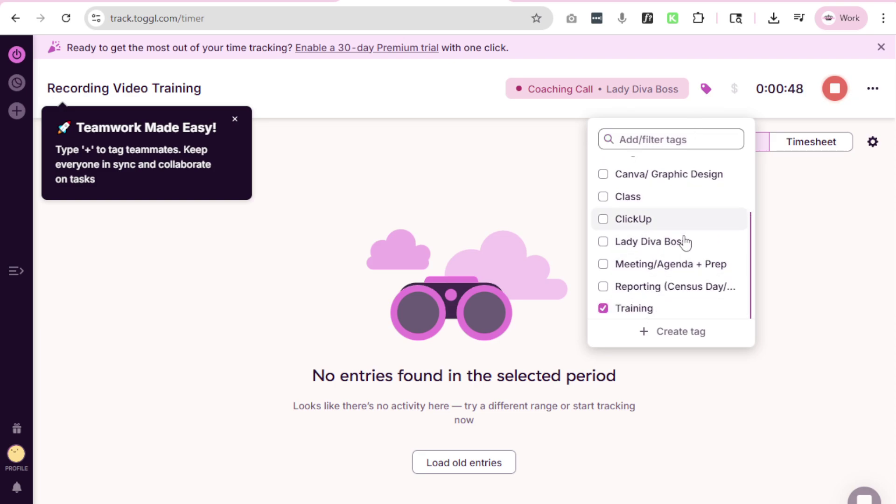
click(794, 260)
- Add the Class and ClickUp tags to the running Recording Video Training entry
click(707, 91)
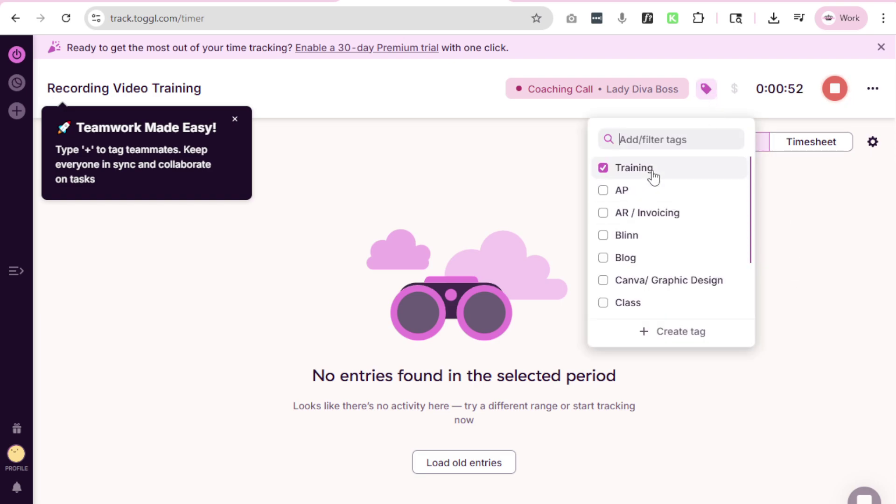
click(650, 304)
scroll(685, 229, down, 2)
scroll(685, 228, down, 2)
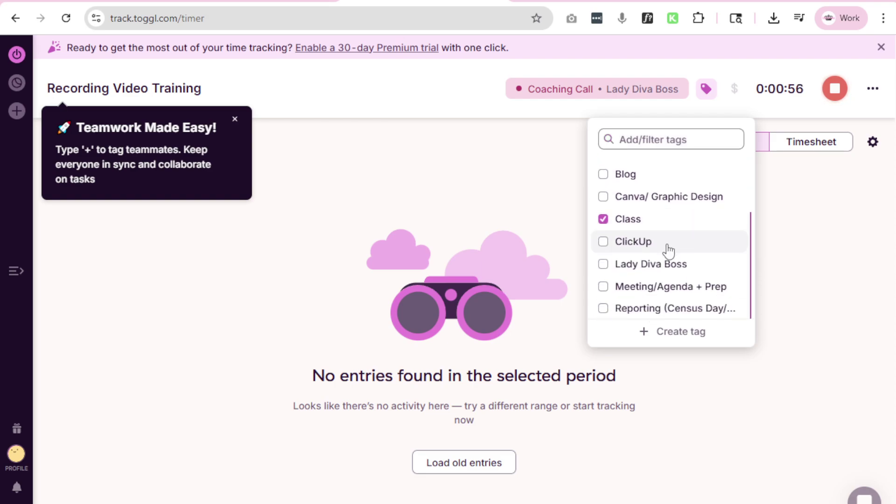
click(663, 255)
click(806, 213)
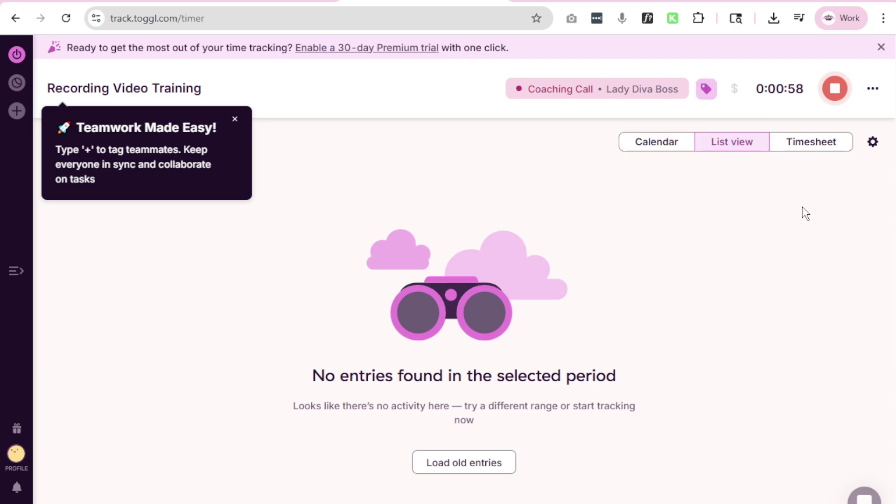
- Add the Lady Diva Boss tag to the running time entry and stop the timer
click(704, 95)
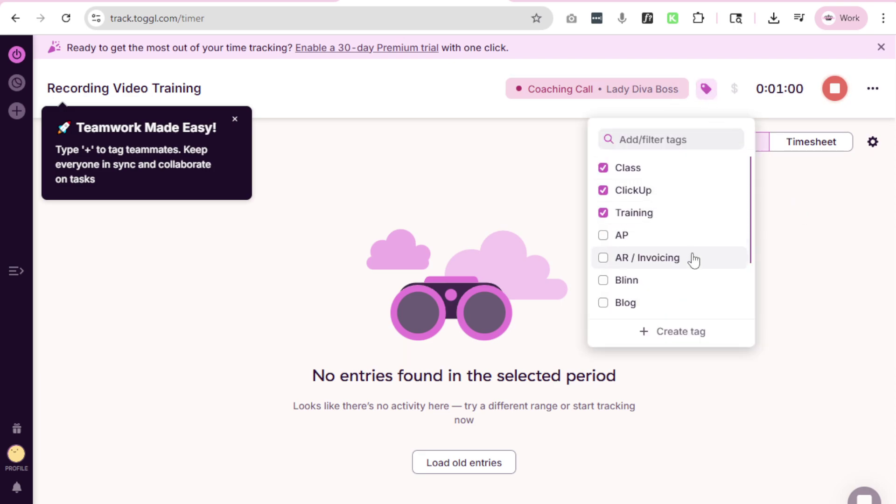
scroll(685, 263, down, 3)
click(665, 266)
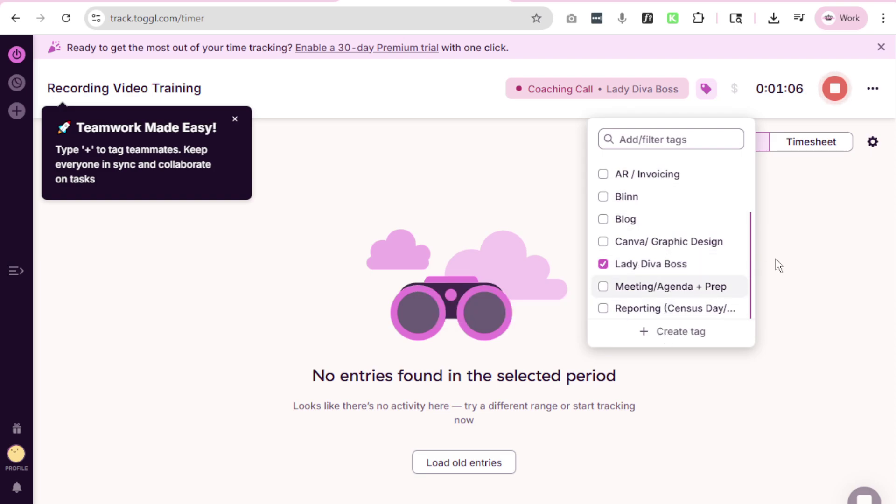
click(805, 209)
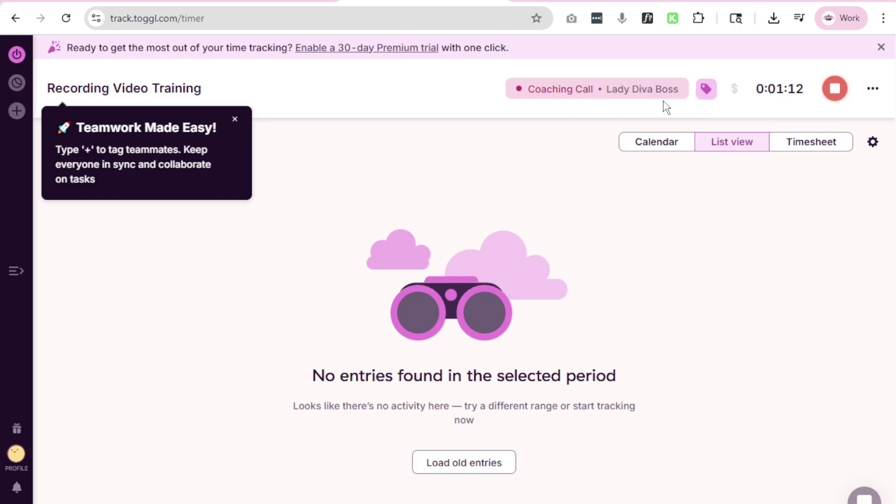
click(837, 93)
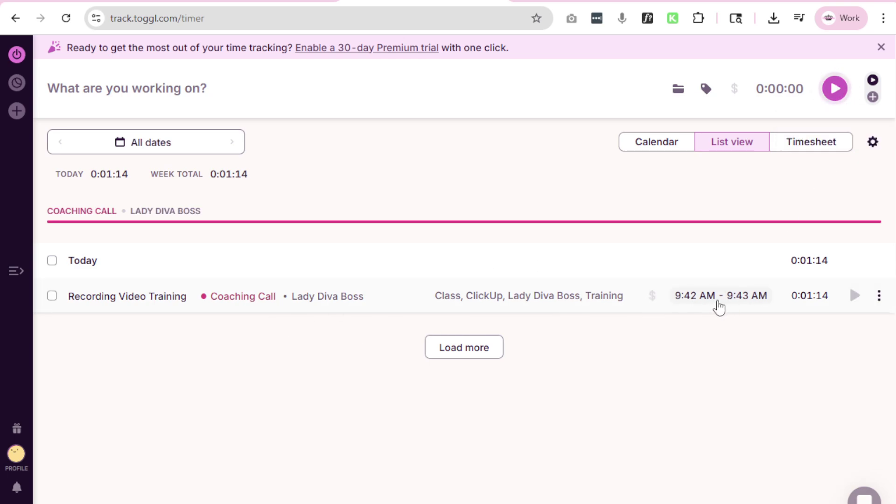
- Set the start time of the Recording Video Training entry to 8:42 AM
click(736, 299)
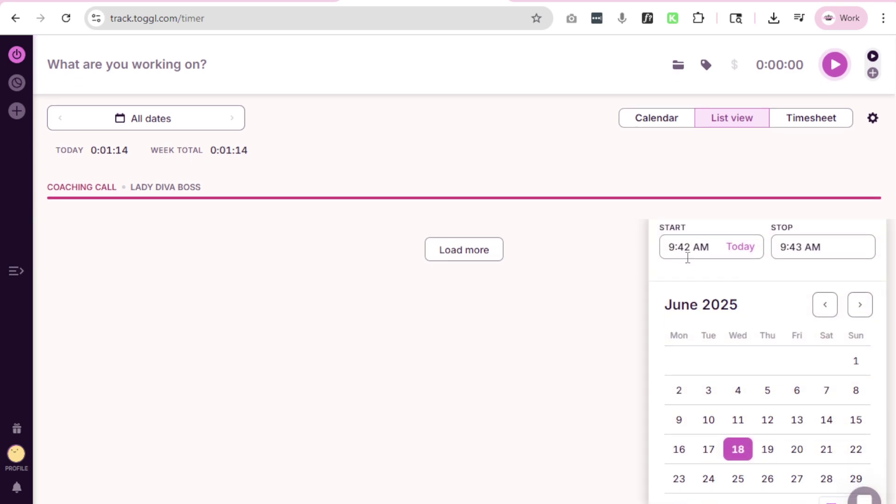
click(674, 249)
key(BackSpace)
text(8)
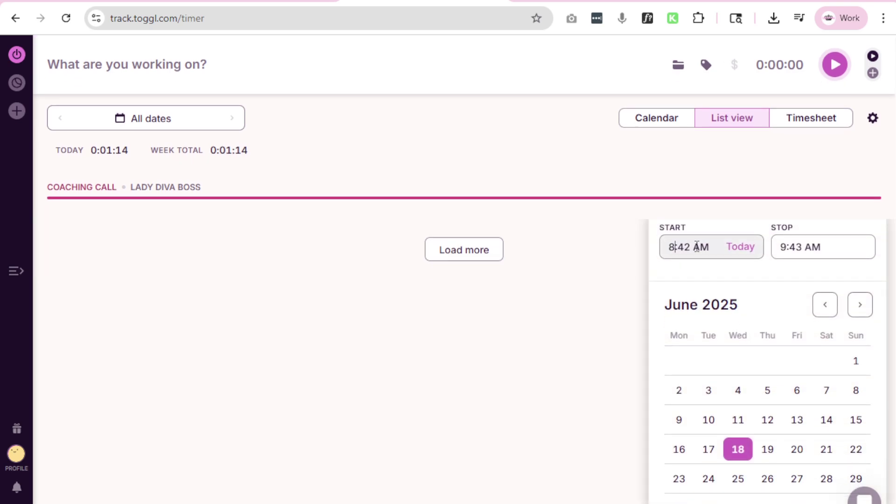
key(Return)
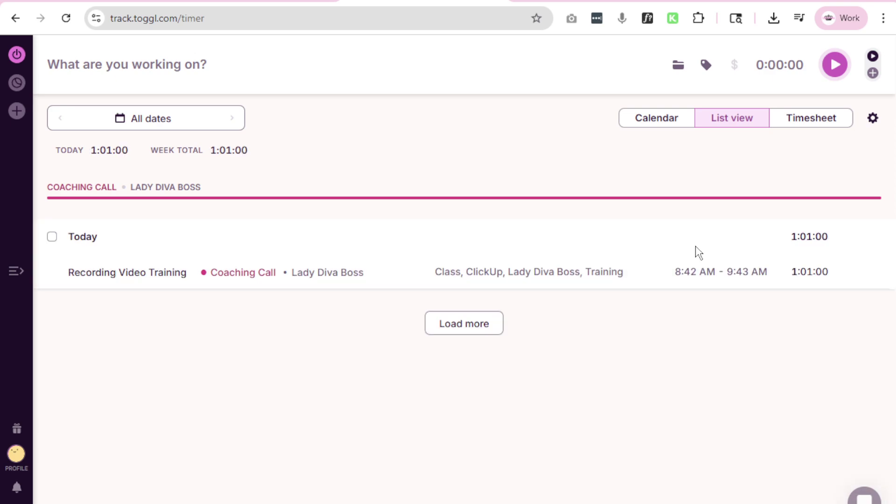
- Move the Recording Video Training entry to Tuesday, June 10, 2025
click(719, 277)
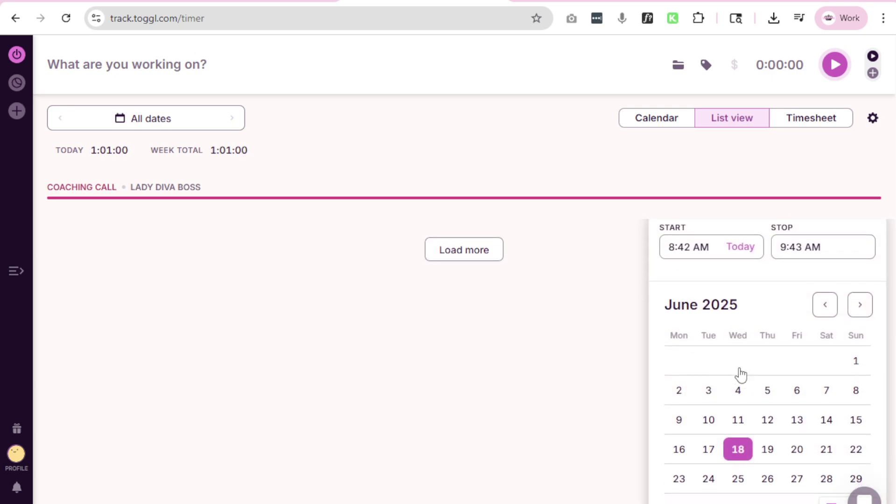
click(671, 248)
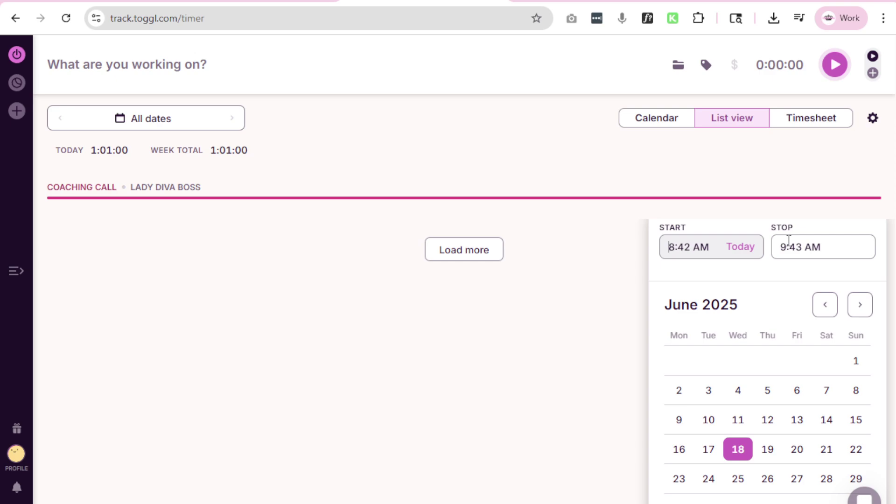
key(Delete)
text(8)
click(709, 423)
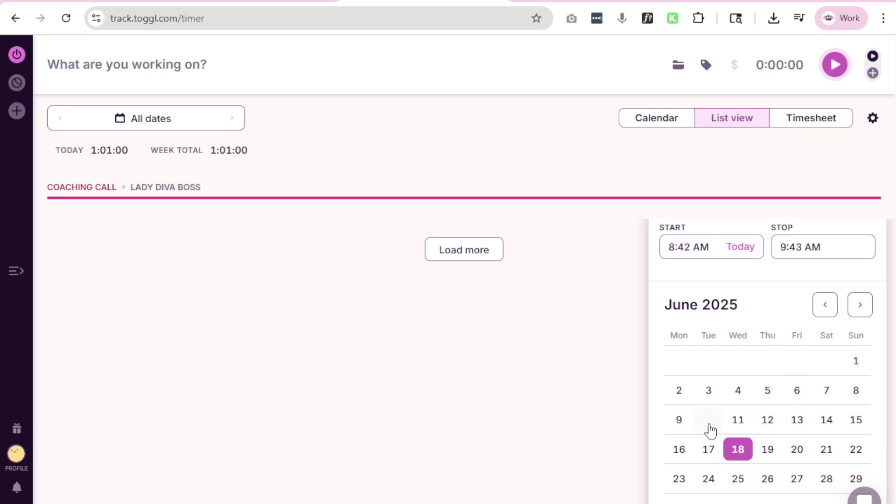
click(594, 244)
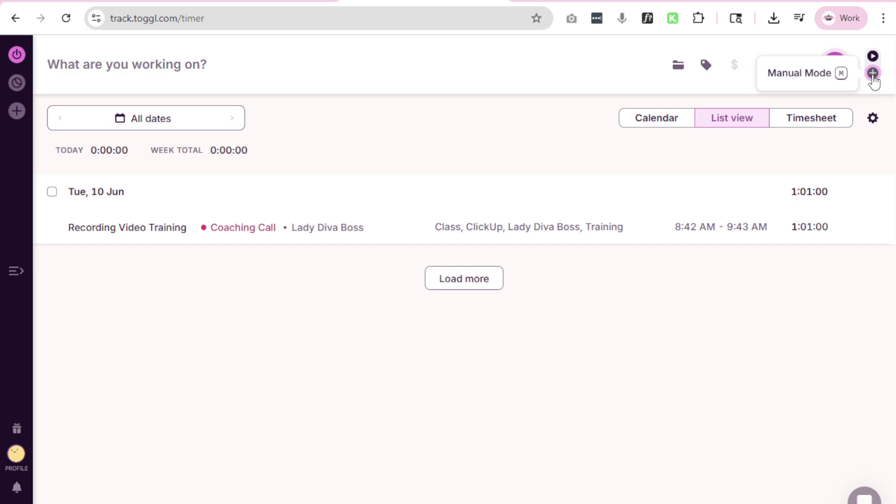
- Switch the time tracker to manual mode and describe the new entry as Phone call with client
click(872, 74)
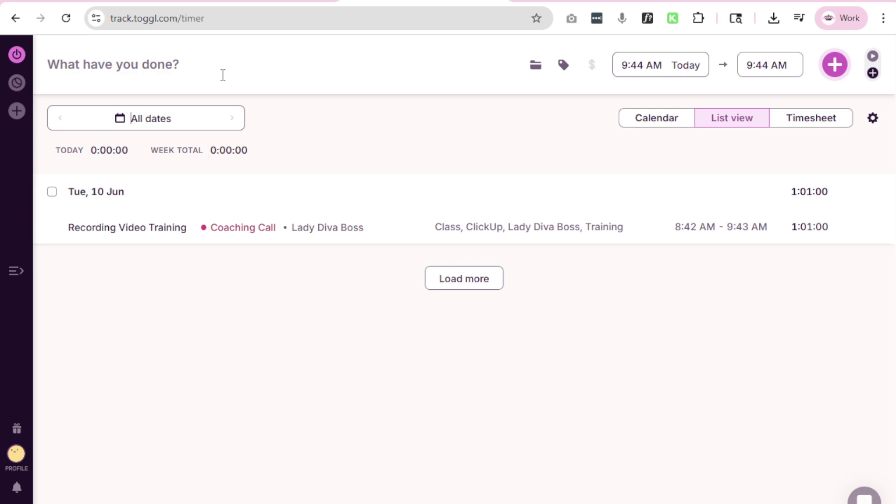
click(222, 75)
text(Phone ca)
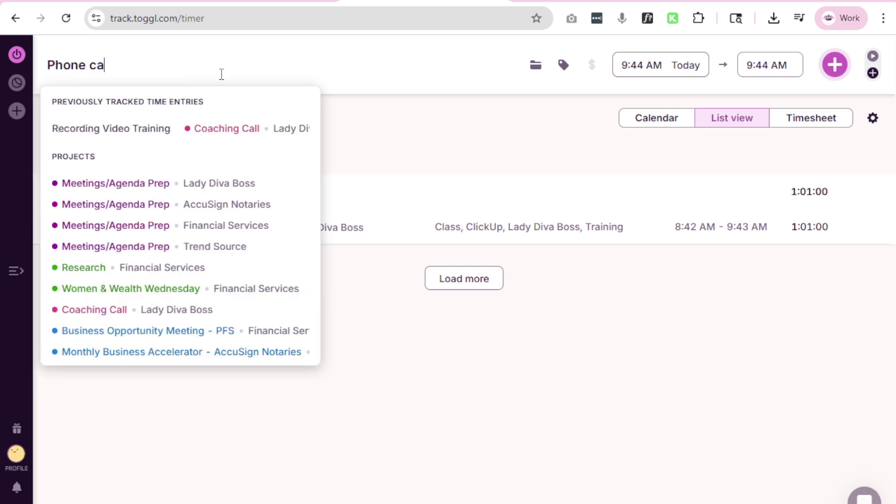
text(ll with client)
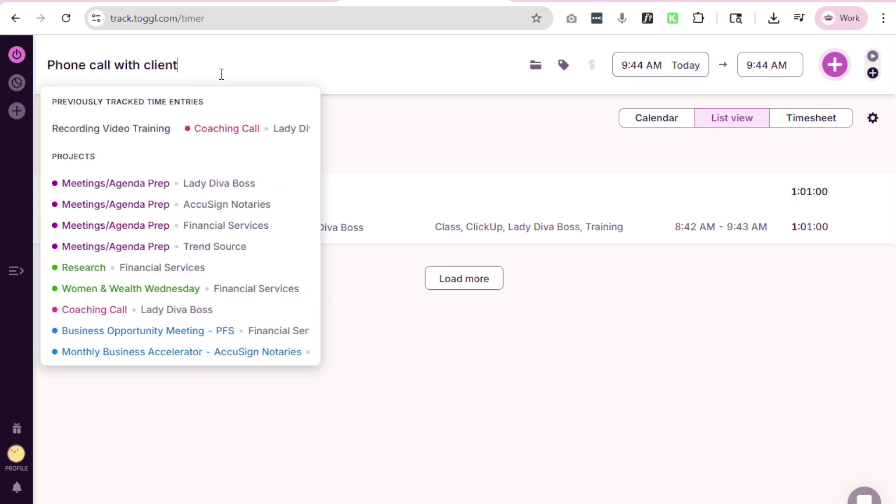
key(Escape)
- Start creating a new project for the phone call entry and name it Phone Call
click(538, 66)
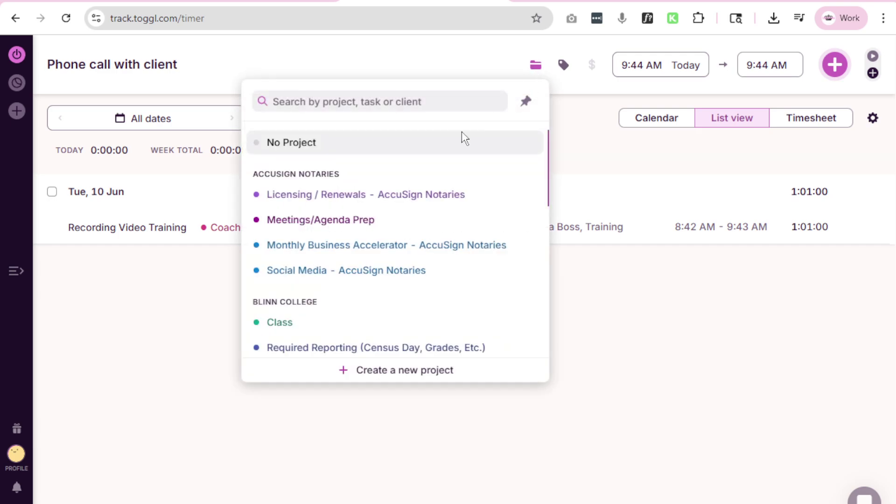
scroll(397, 224, down, 5)
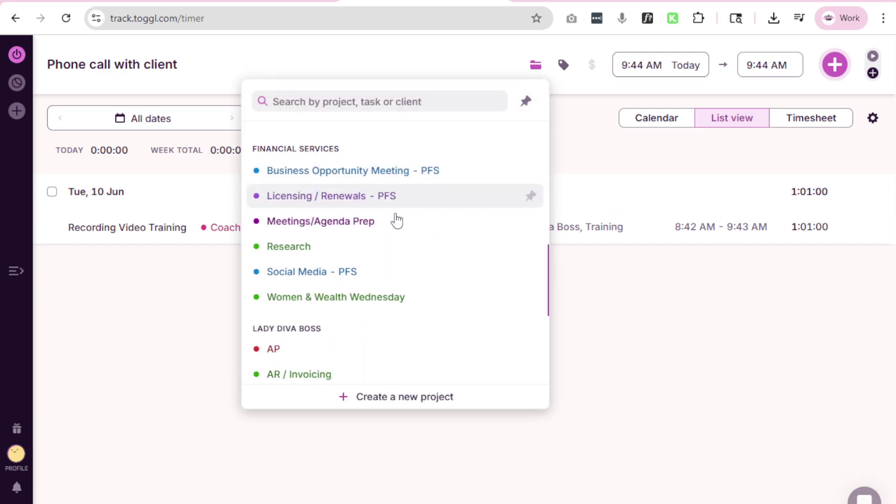
scroll(371, 281, up, 2)
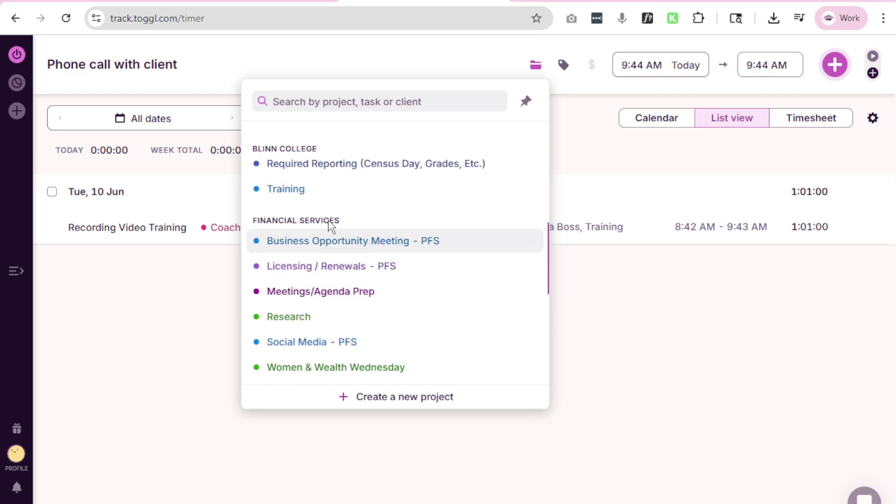
click(397, 405)
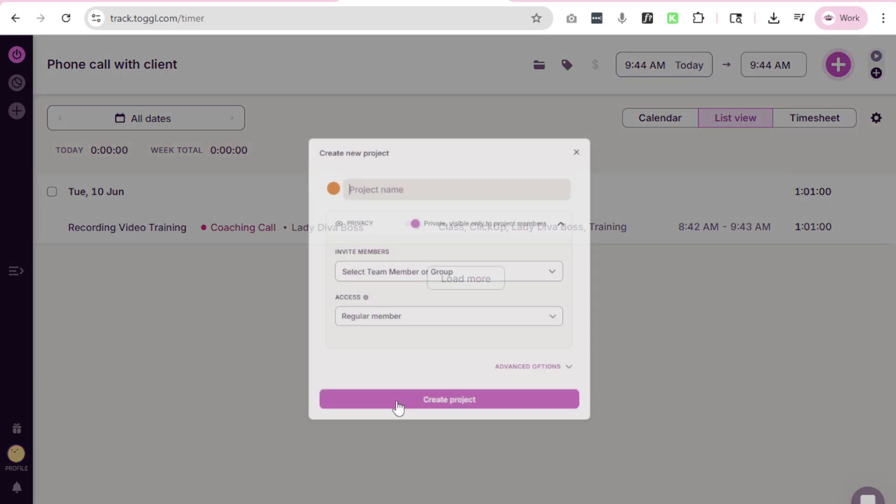
text(Phone Call)
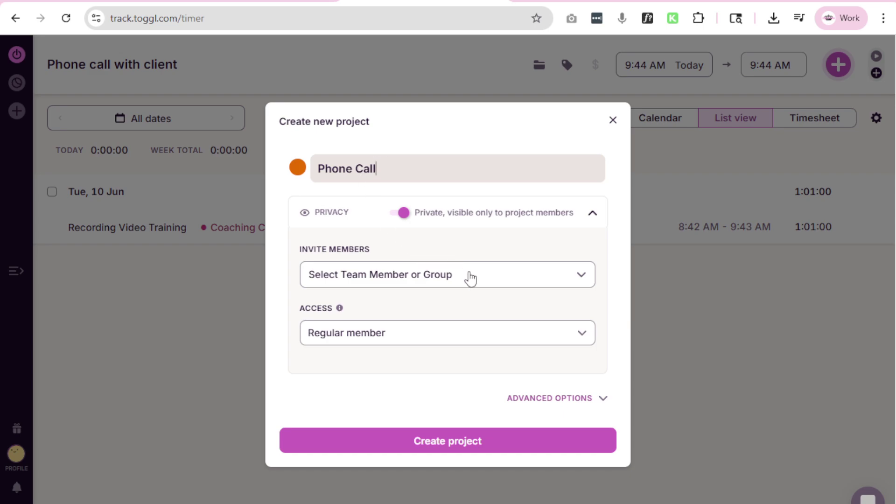
- Switch the Phone Call project's privacy to public and back to private, and view its member and access options
click(470, 276)
click(483, 230)
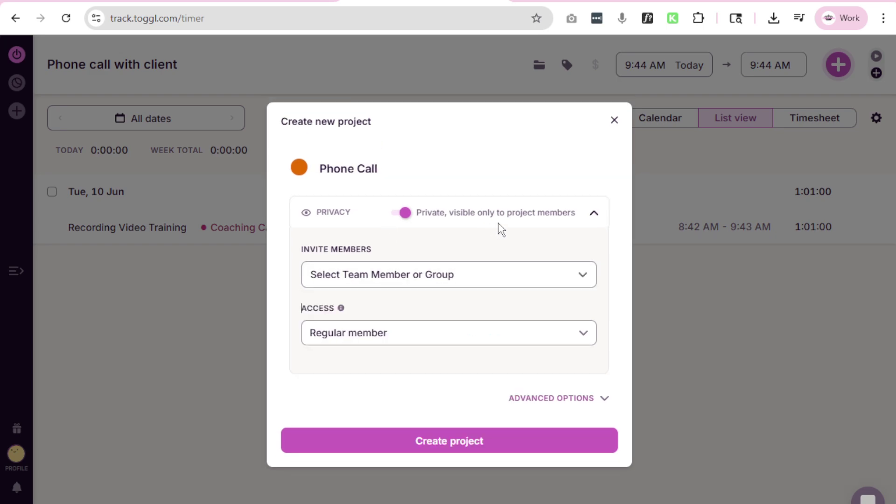
click(404, 213)
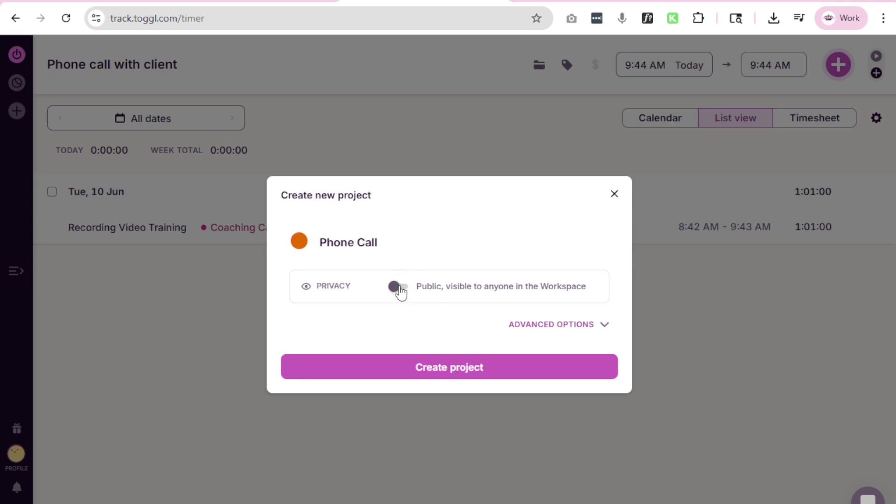
click(397, 287)
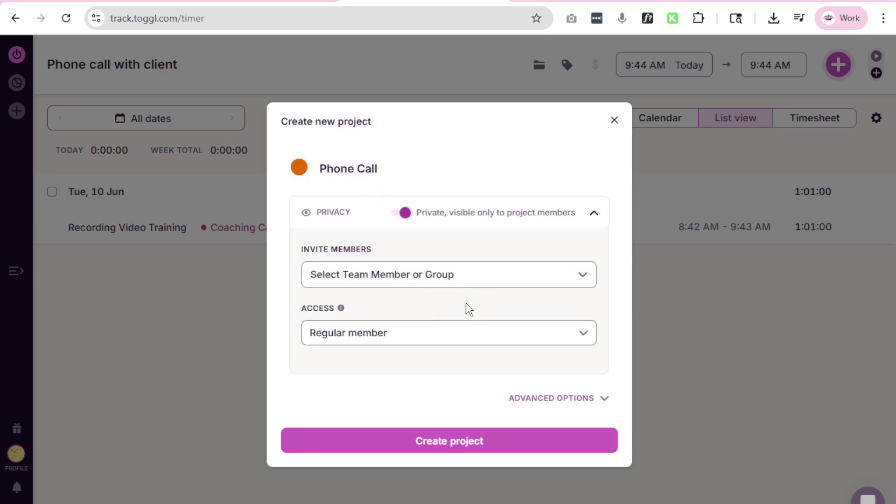
click(424, 335)
click(435, 313)
- Expand the Phone Call project's advanced options and check which members can be invited
click(559, 400)
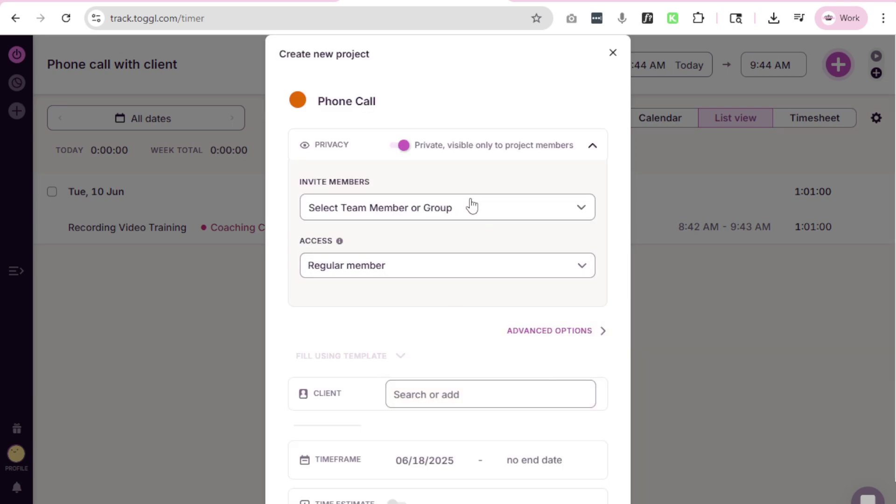
click(430, 216)
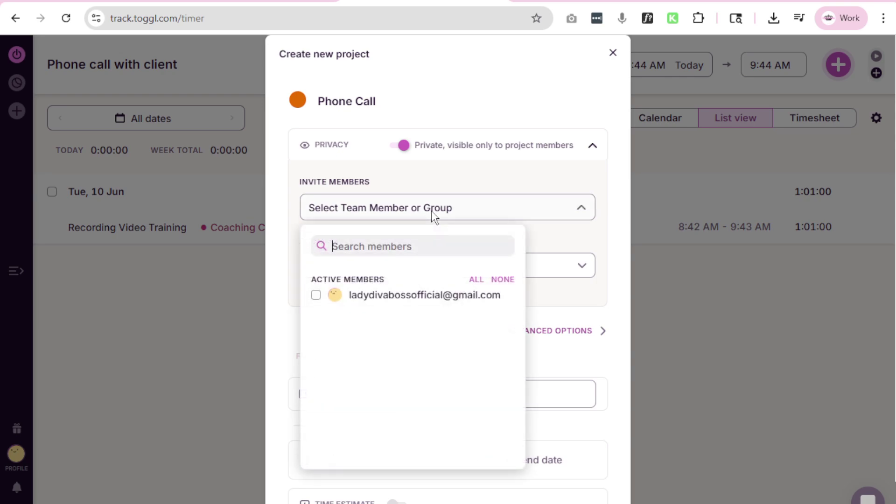
click(600, 194)
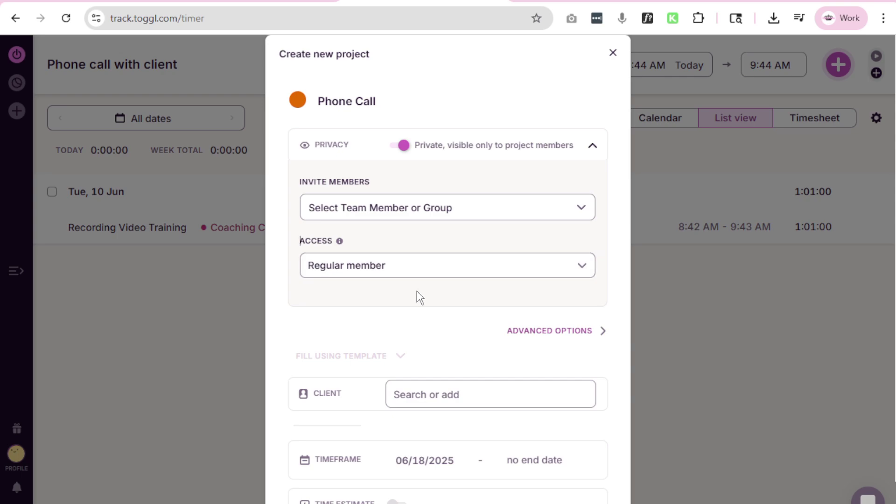
scroll(450, 314, down, 1)
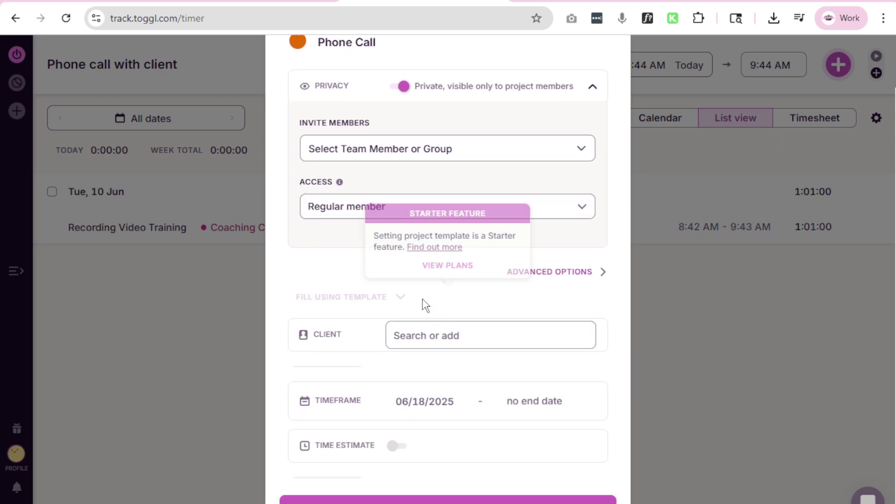
scroll(432, 306, up, 1)
click(430, 208)
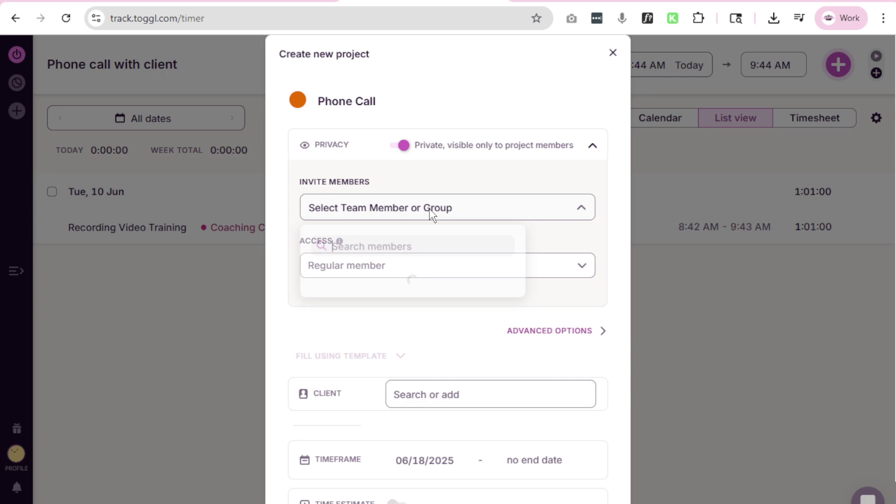
click(558, 217)
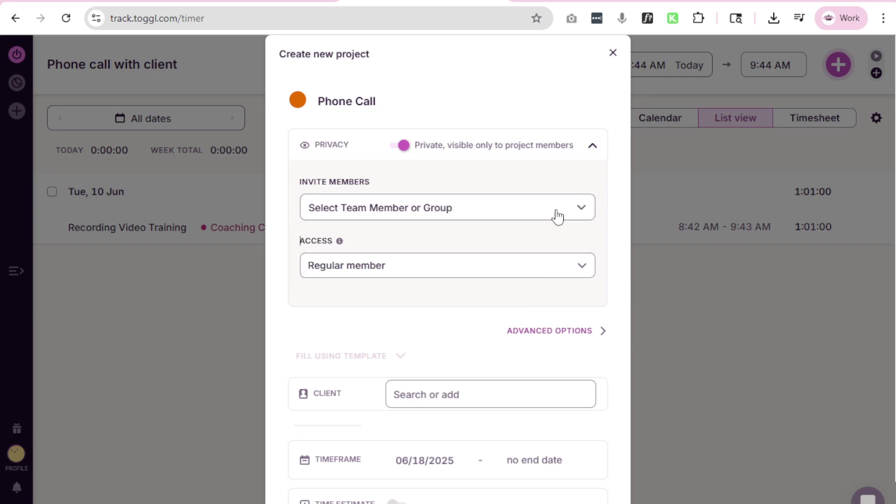
- Assign the Phone Call project to the client Financial Services
scroll(475, 332, down, 2)
click(435, 335)
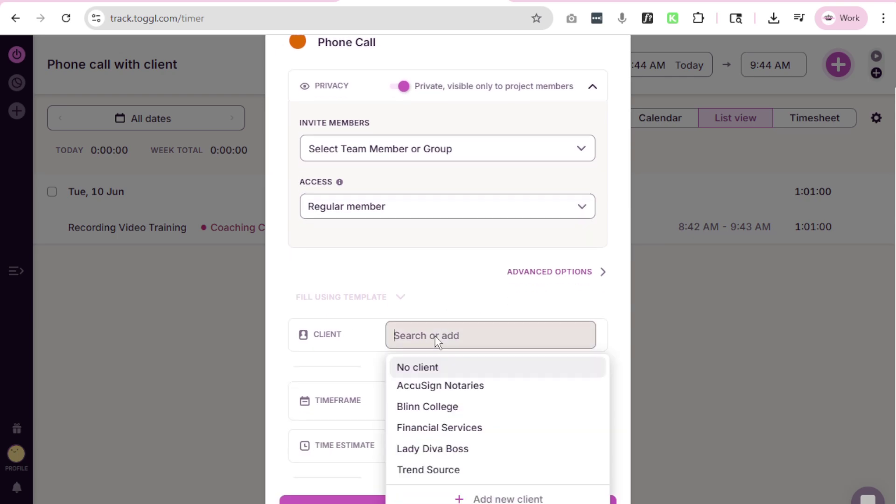
click(443, 429)
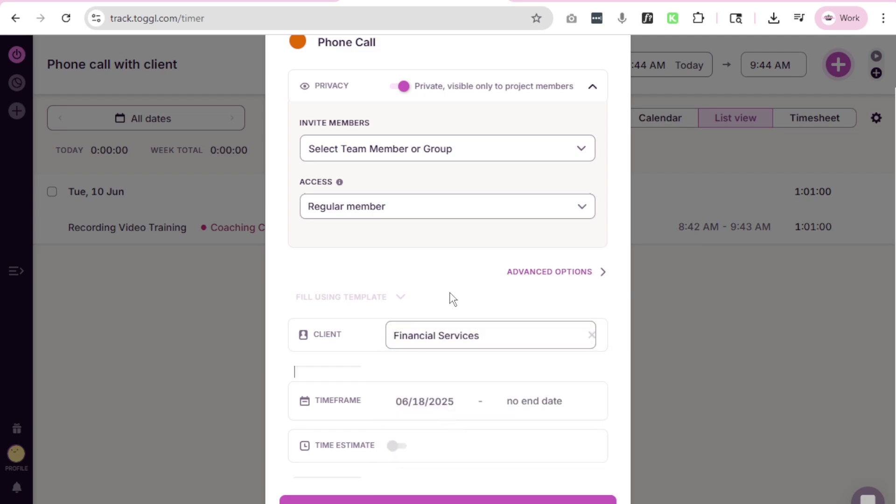
- Set the project's start date to the start of the year, 01/01/2025, and create the project
click(417, 402)
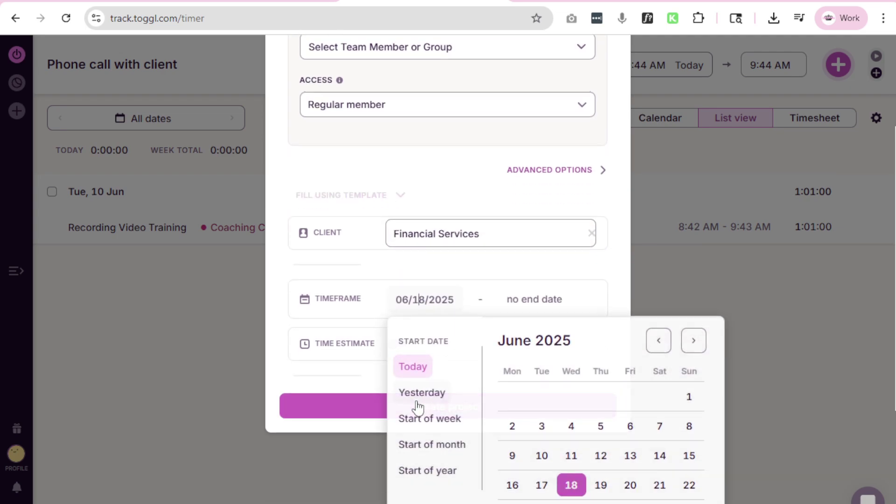
click(429, 415)
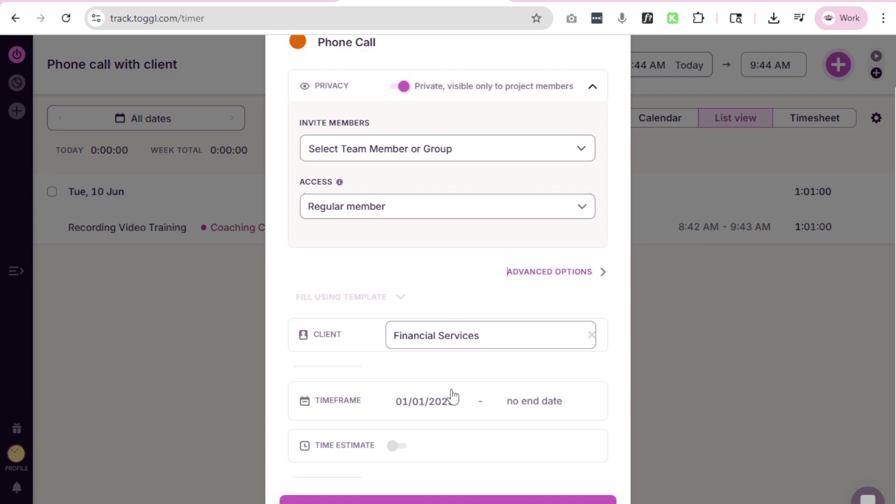
click(428, 412)
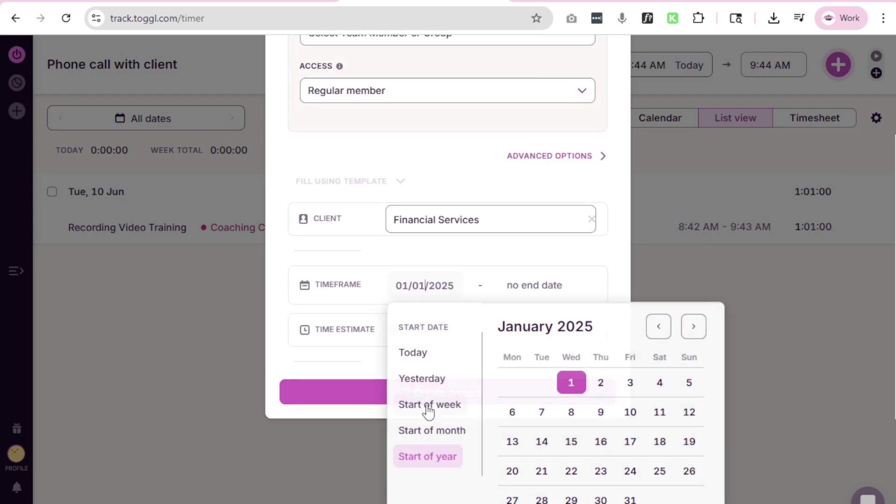
click(439, 414)
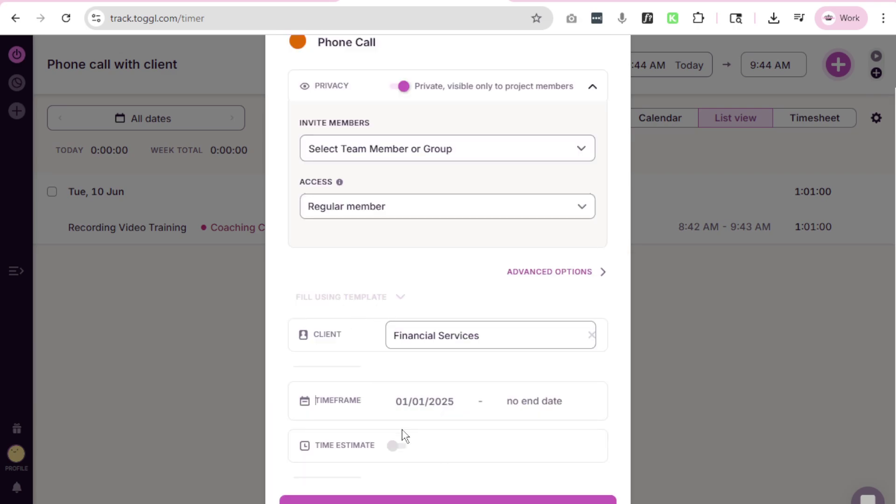
mouse_move(463, 457)
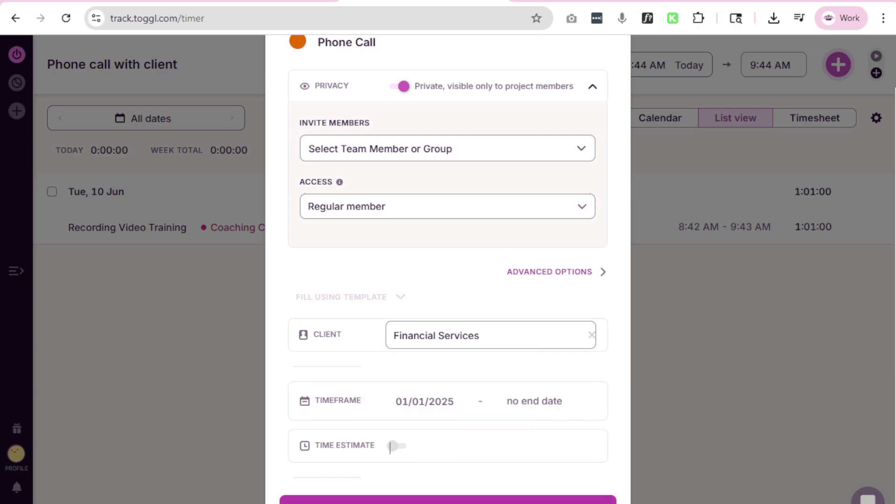
click(510, 499)
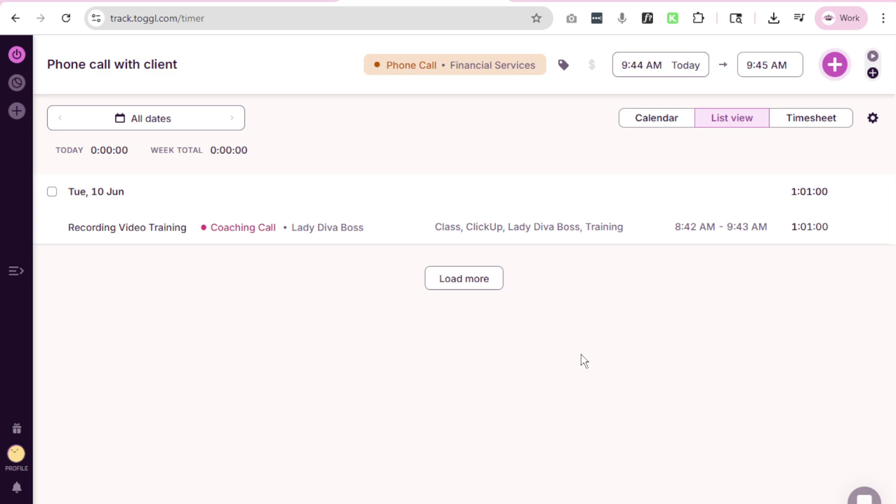
- Look up Phone Call in the entry's project list and view the colour choices for a new project without creating one
click(423, 76)
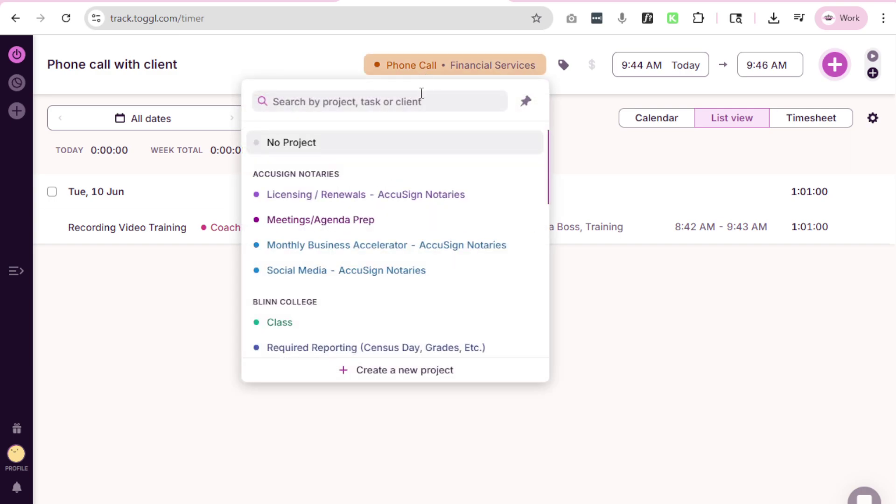
scroll(383, 290, down, 5)
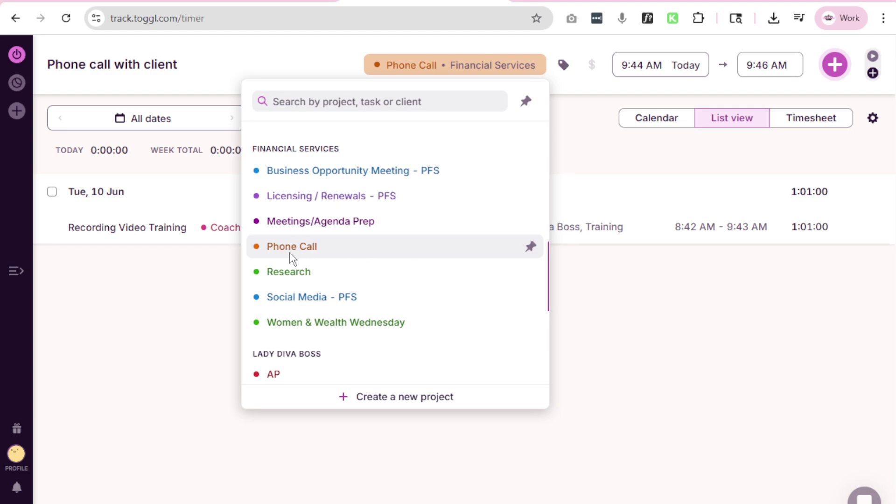
click(395, 399)
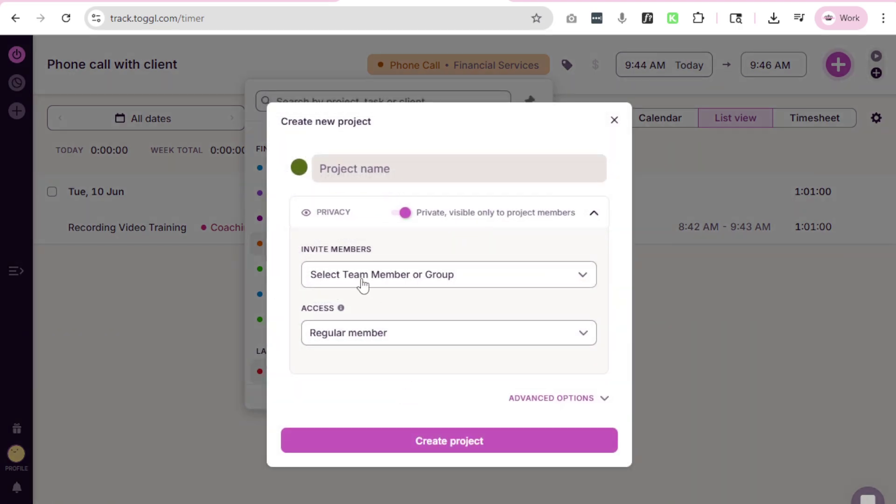
click(299, 167)
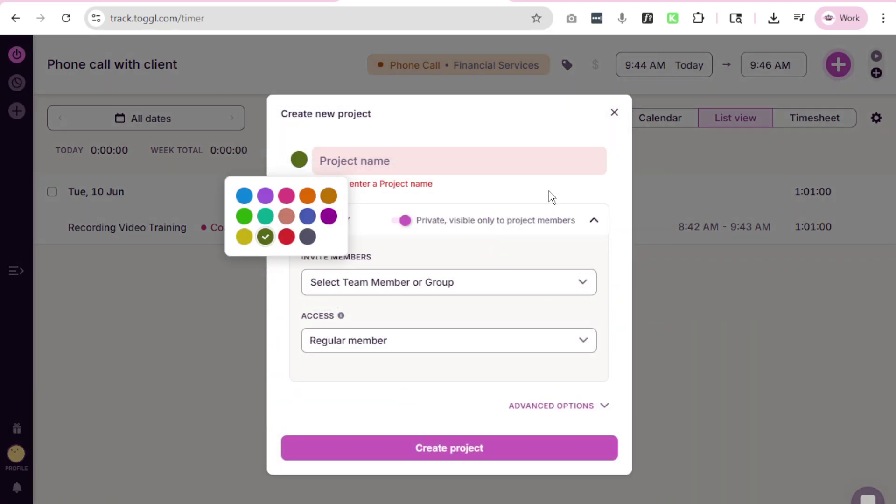
click(612, 113)
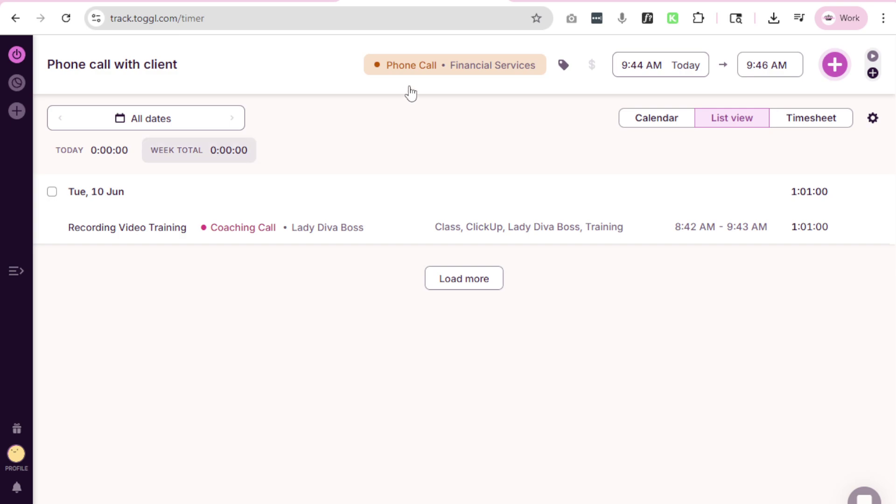
- Open the workspace's Projects list, sort it by client in ascending order and look through it
click(17, 274)
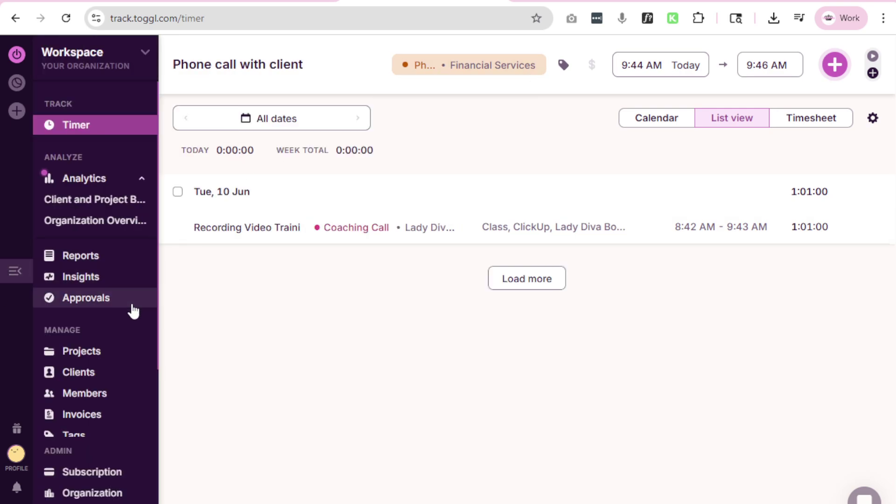
click(83, 354)
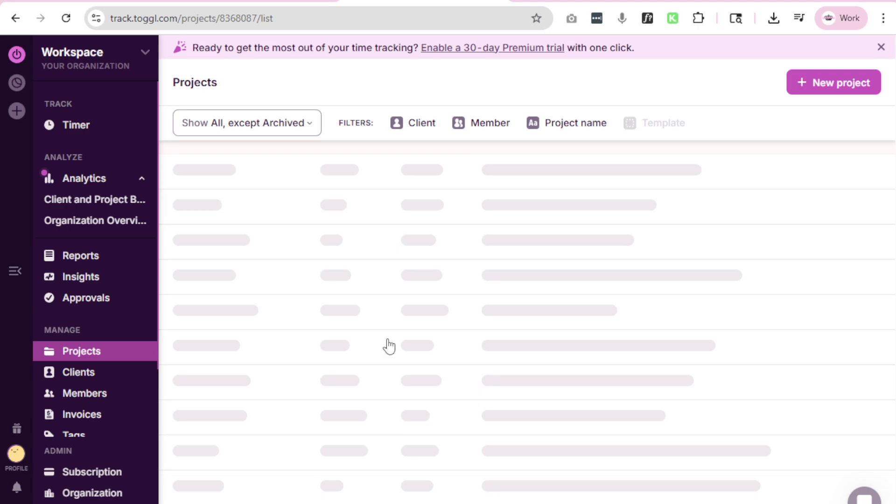
scroll(504, 327, down, 6)
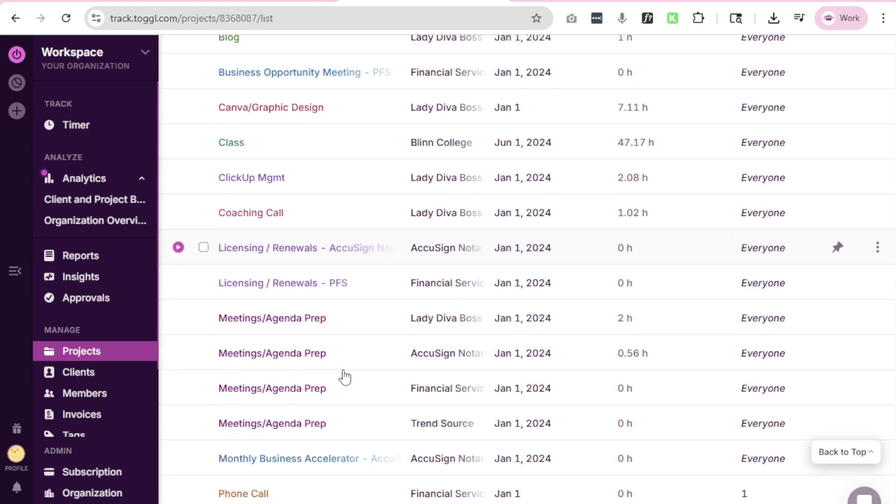
scroll(344, 376, up, 3)
scroll(410, 369, up, 2)
click(425, 141)
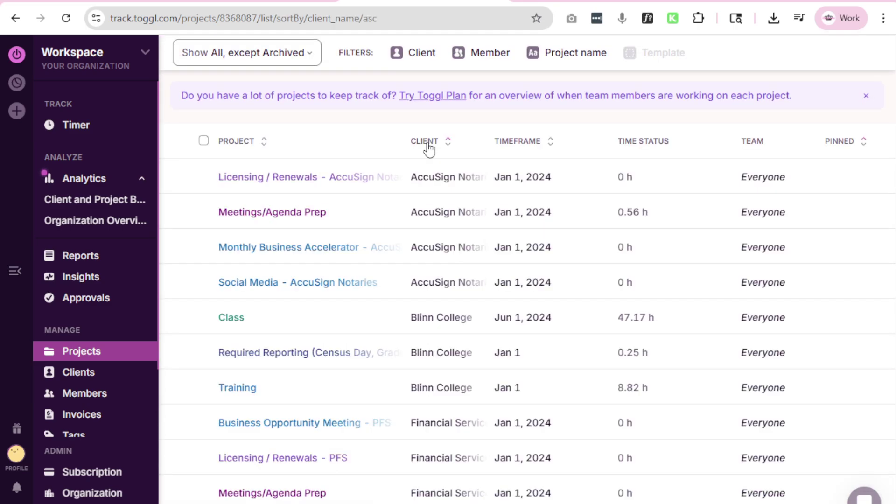
scroll(456, 386, down, 10)
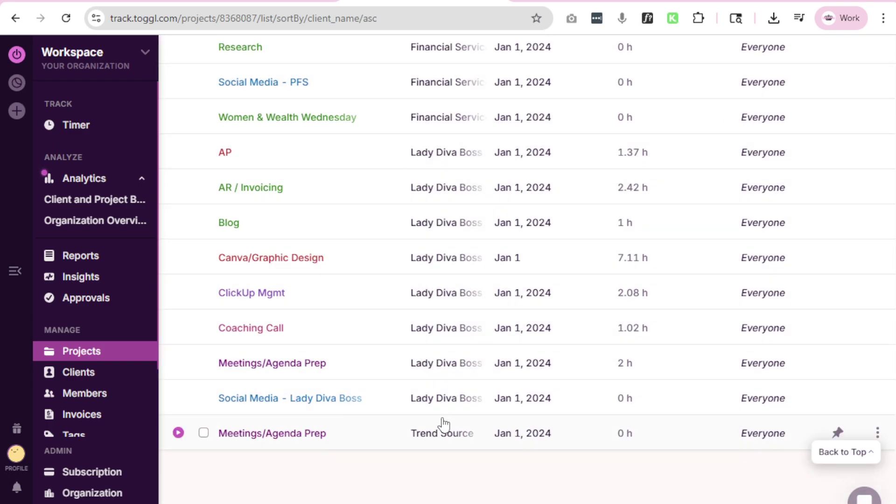
- Open the Phone Call project under Financial Services for editing, view its colour choices, and close it without saving
scroll(437, 434, up, 7)
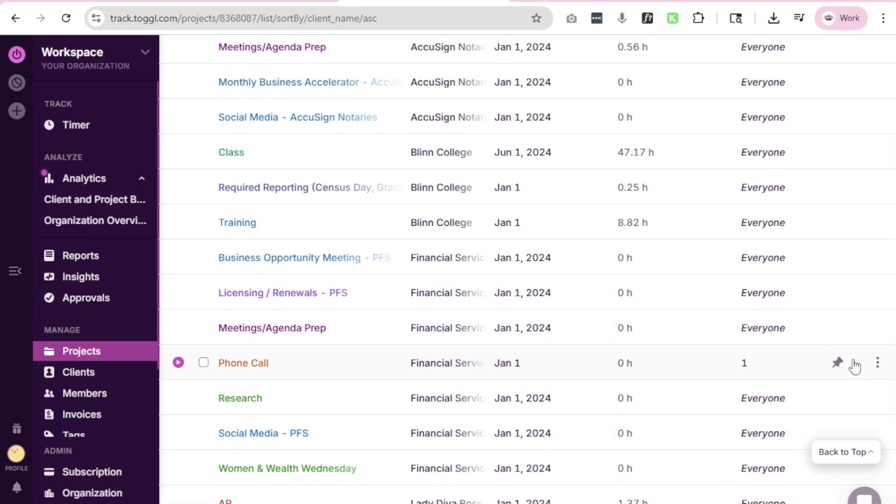
click(877, 364)
click(822, 398)
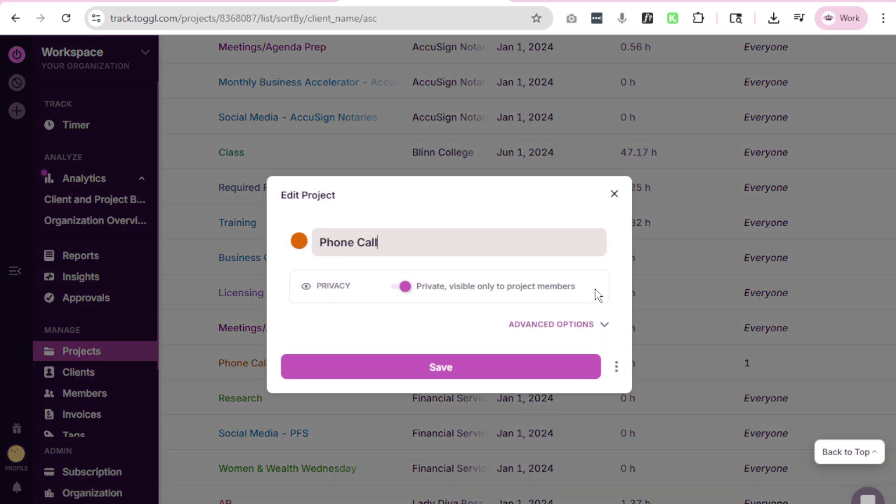
click(299, 241)
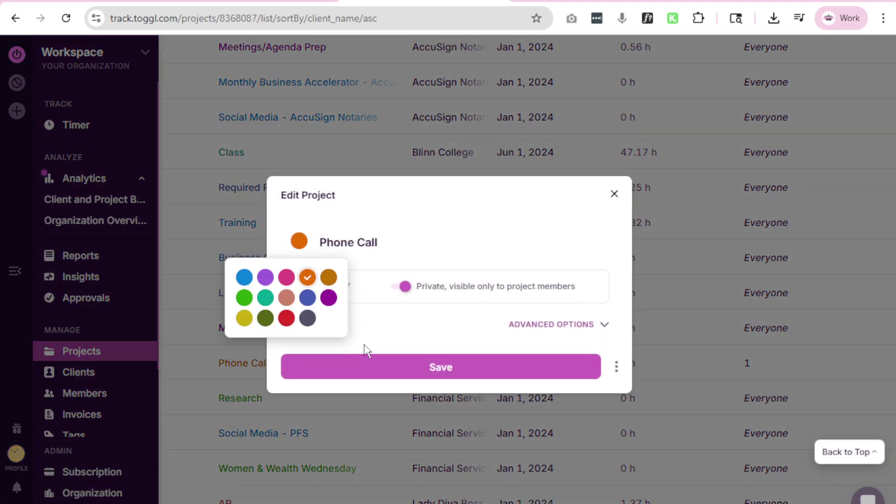
click(614, 195)
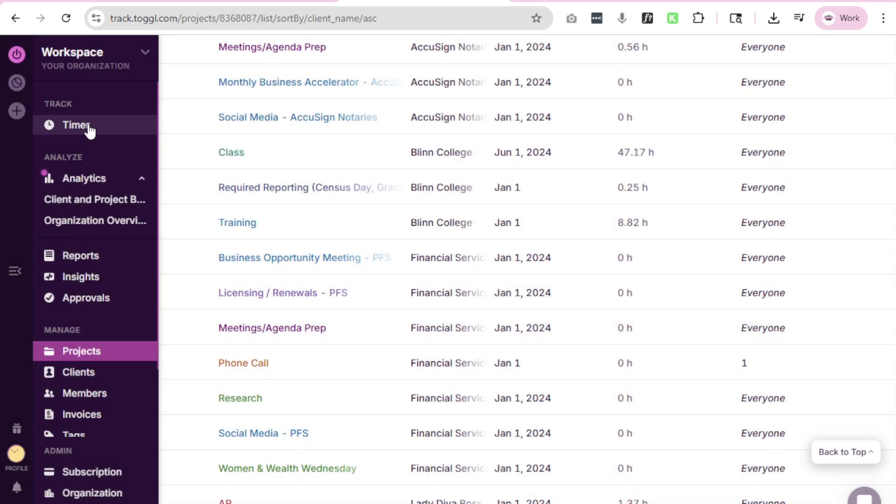
- Return to the Timer page with the pending phone call entry and collapse the navigation sidebar
click(88, 128)
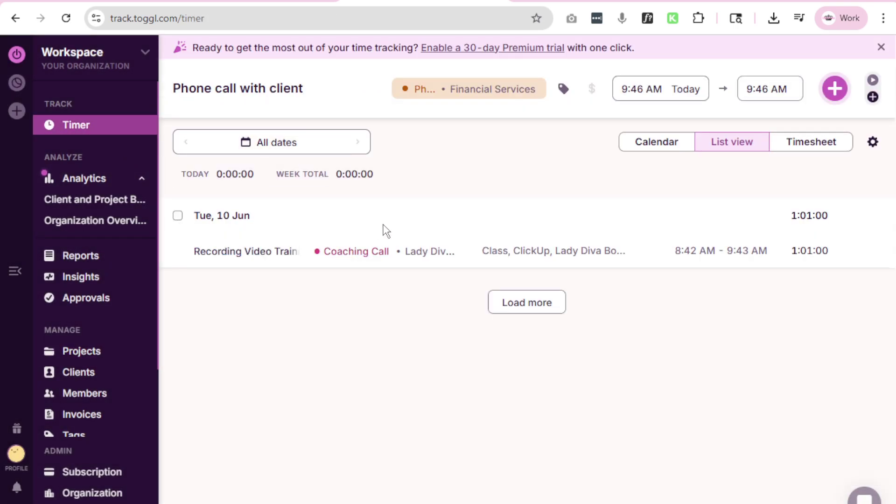
scroll(327, 178, down, 1)
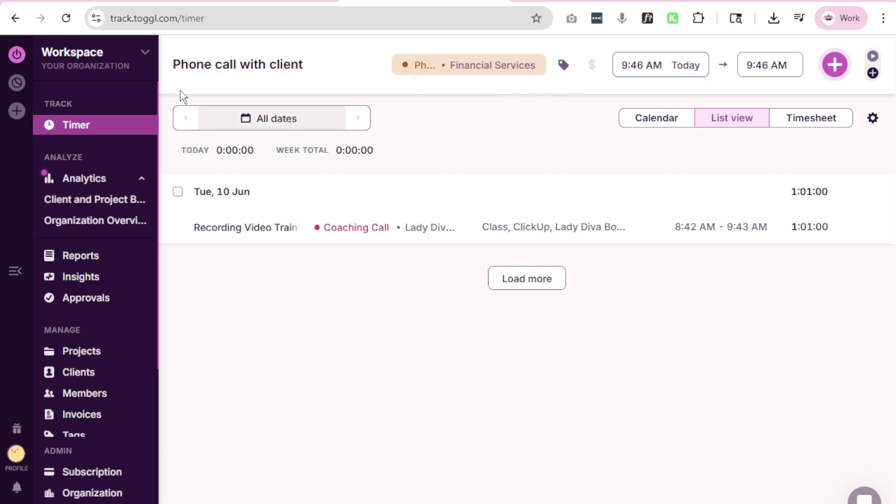
click(15, 271)
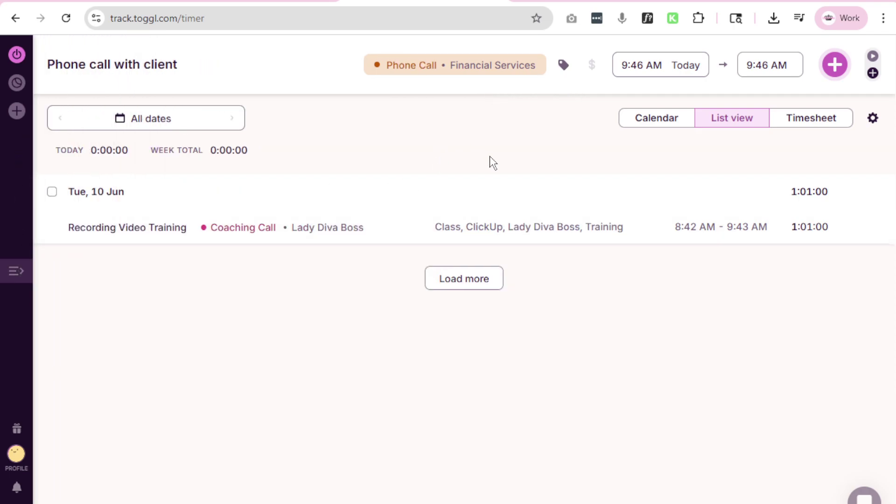
scroll(420, 178, up, 1)
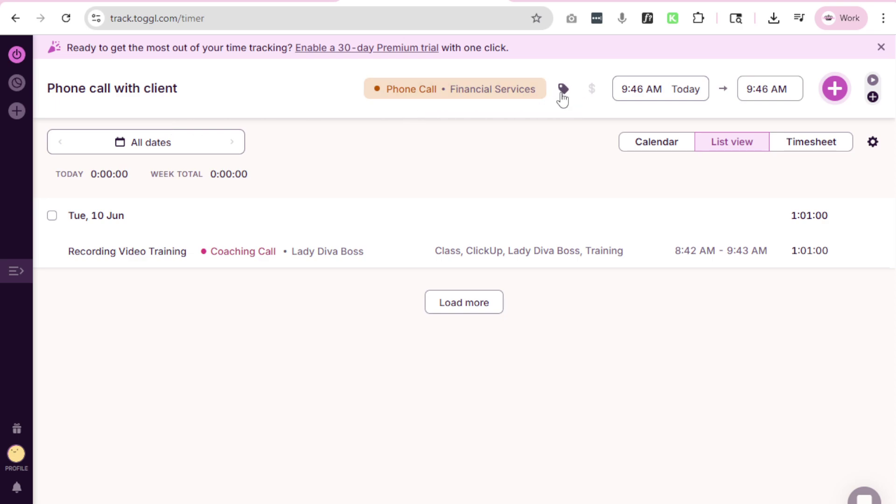
- Create the tag Financial Services and apply it to the Phone call with client entry
click(563, 90)
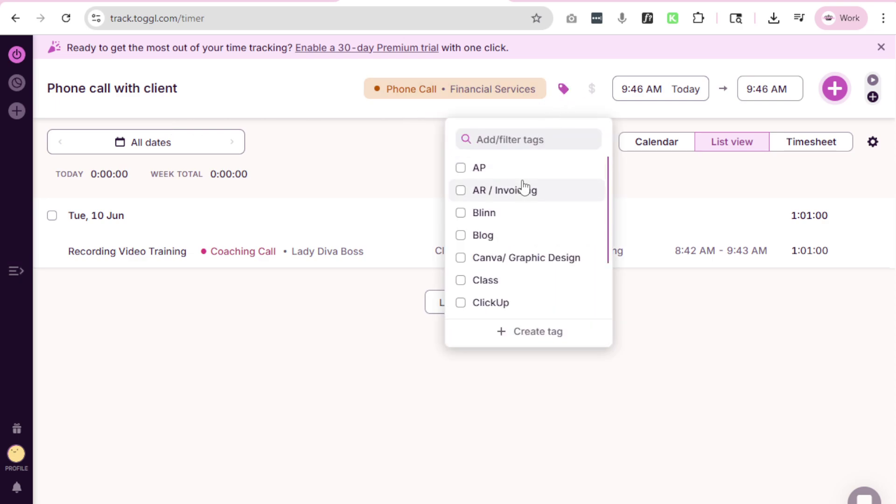
scroll(527, 199, down, 2)
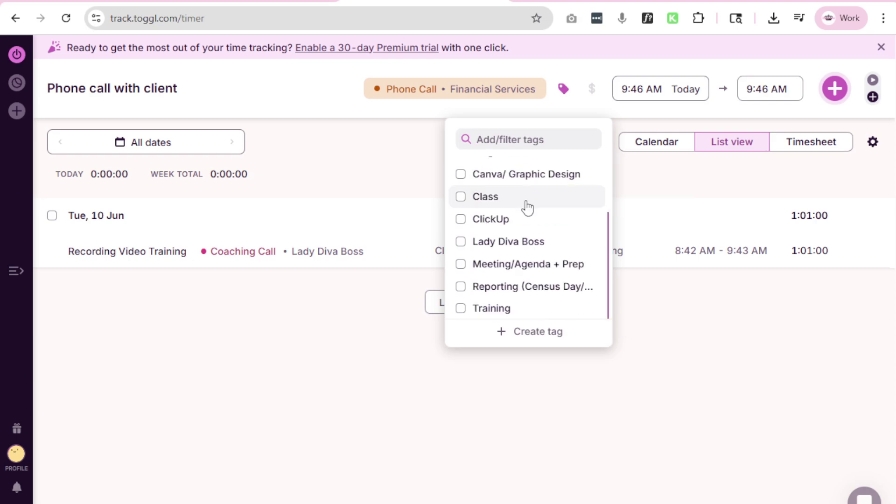
scroll(528, 256, up, 3)
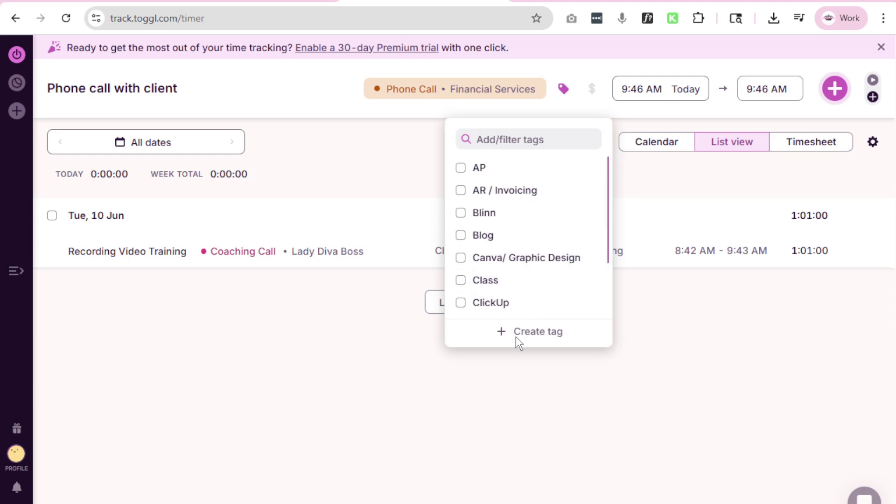
text(Finac)
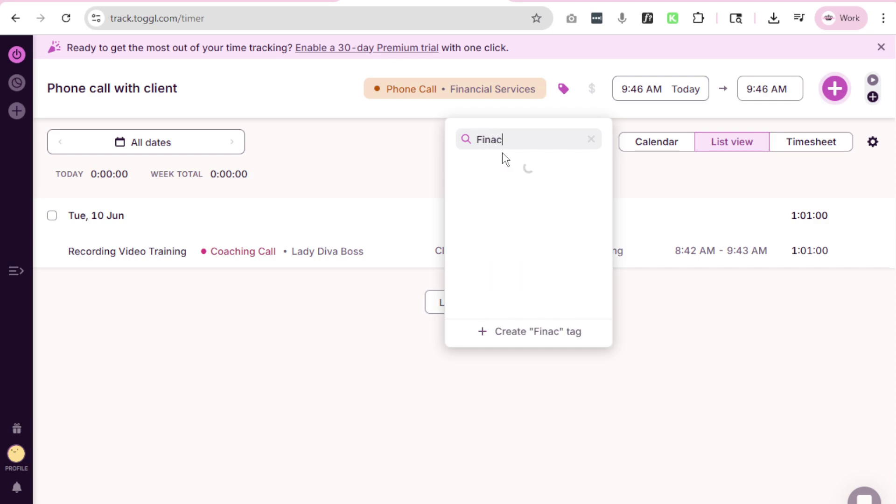
key(BackSpace)
text(ncial)
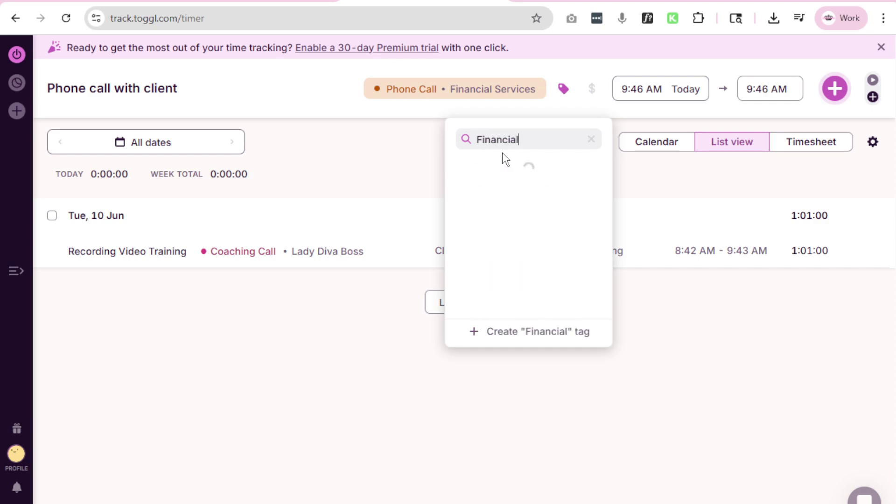
text( Services)
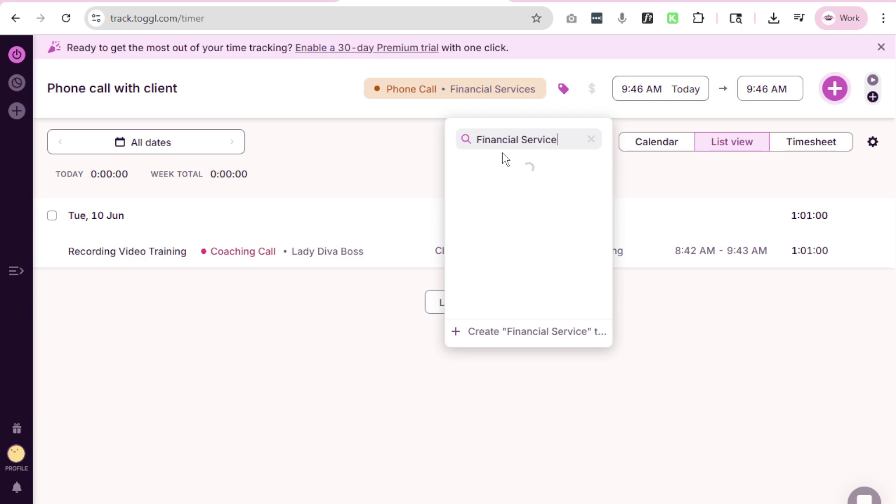
click(516, 333)
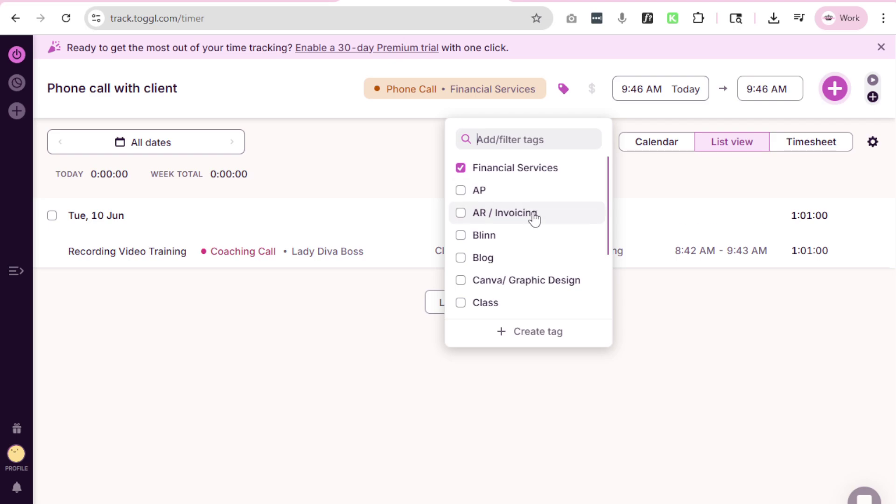
- Create a second tag, Phone Call, for the same entry and close the tag list
scroll(534, 224, down, 2)
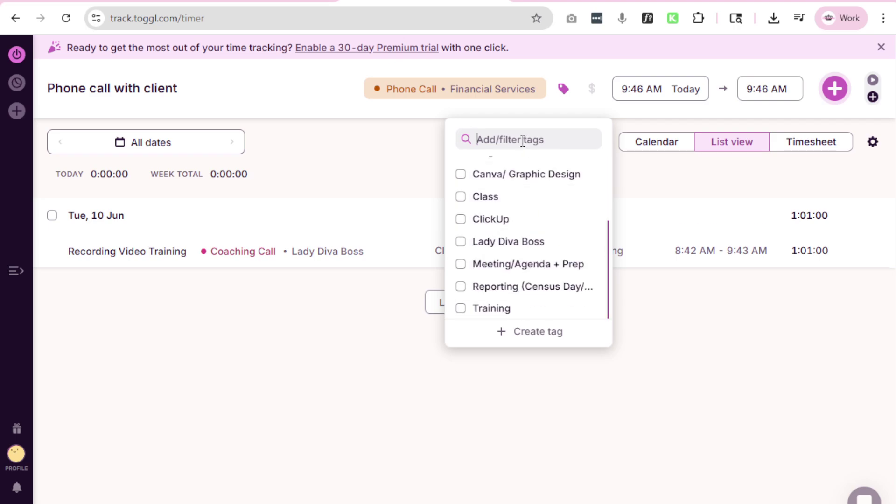
text(Phone Call)
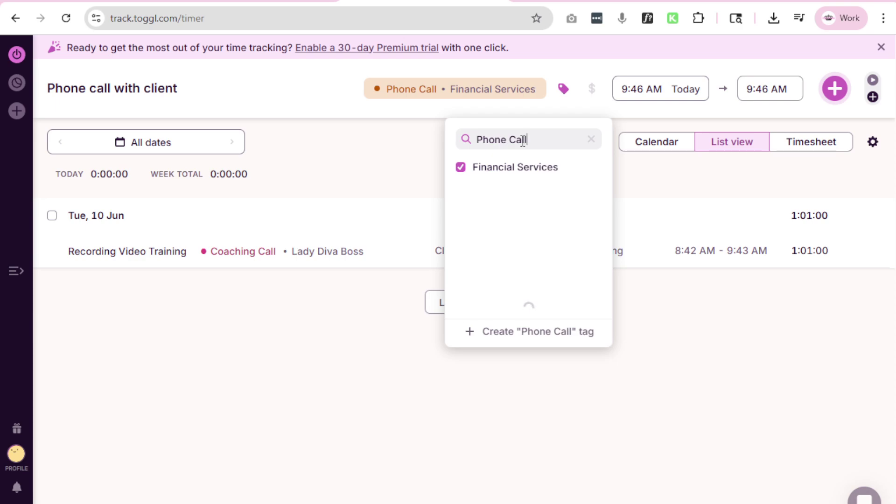
click(493, 335)
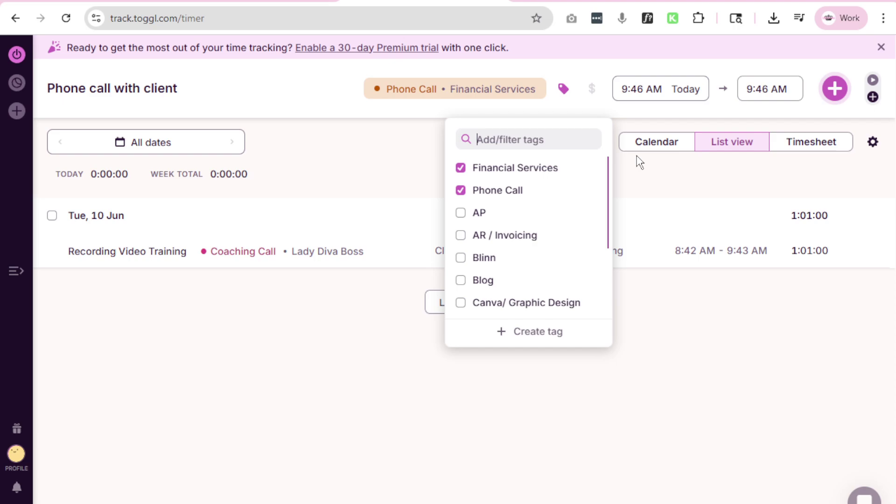
click(638, 91)
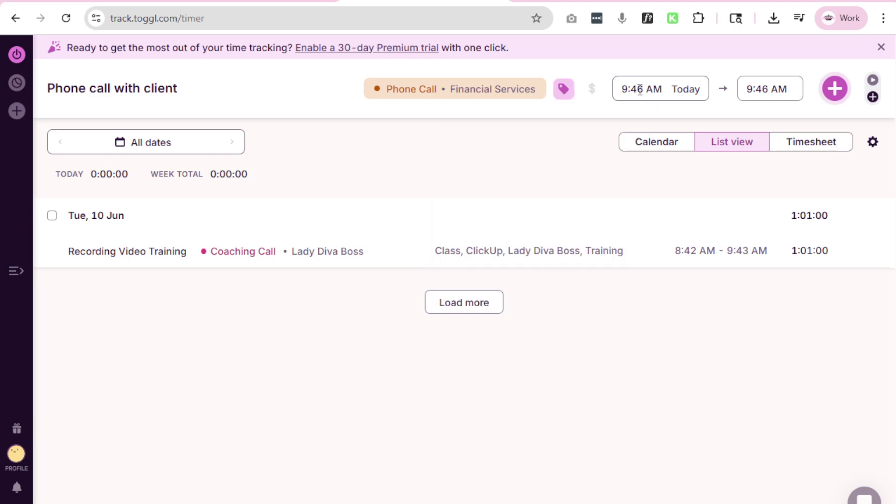
- Set the entry's start to June 17, 2025 at 8:46 AM
click(641, 89)
click(601, 274)
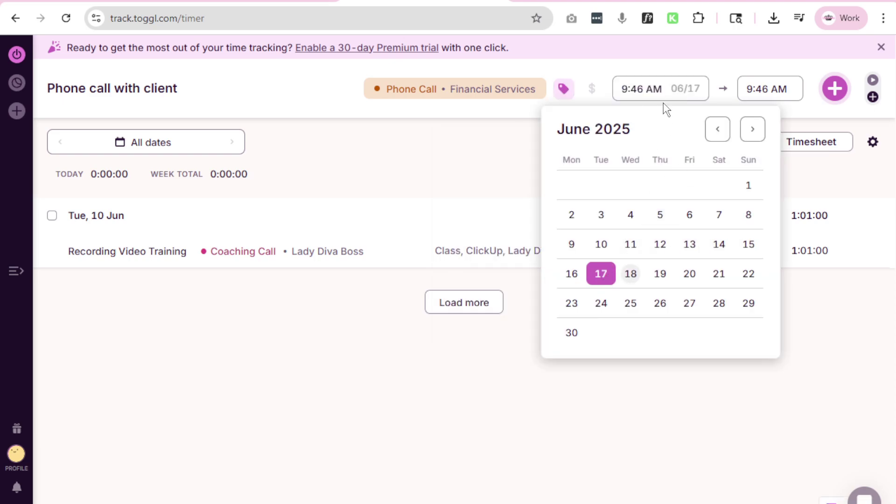
click(767, 93)
click(640, 88)
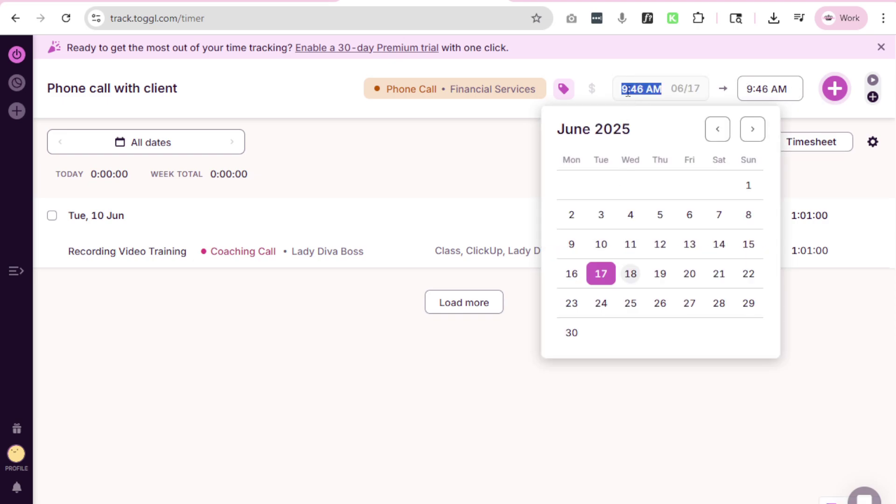
click(628, 92)
key(BackSpace)
text(8)
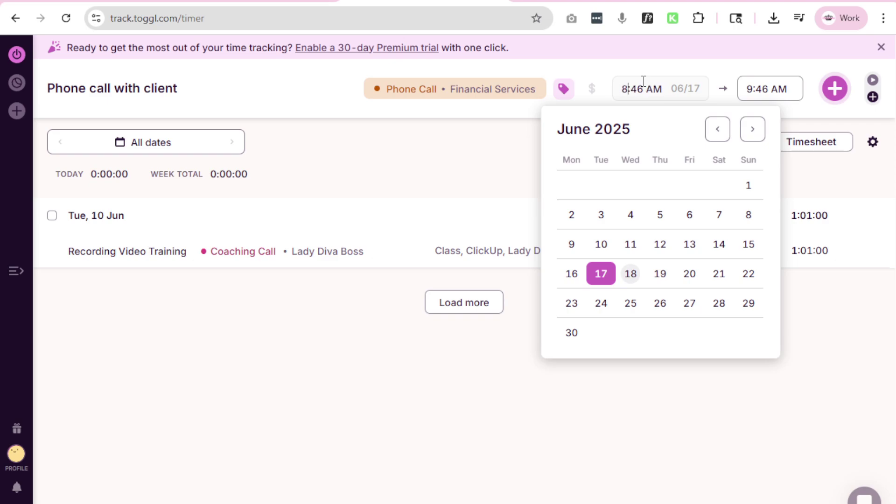
- Set the stop time to 8:55 AM, add the time entry, and dismiss the suggestions for the next entry
click(749, 90)
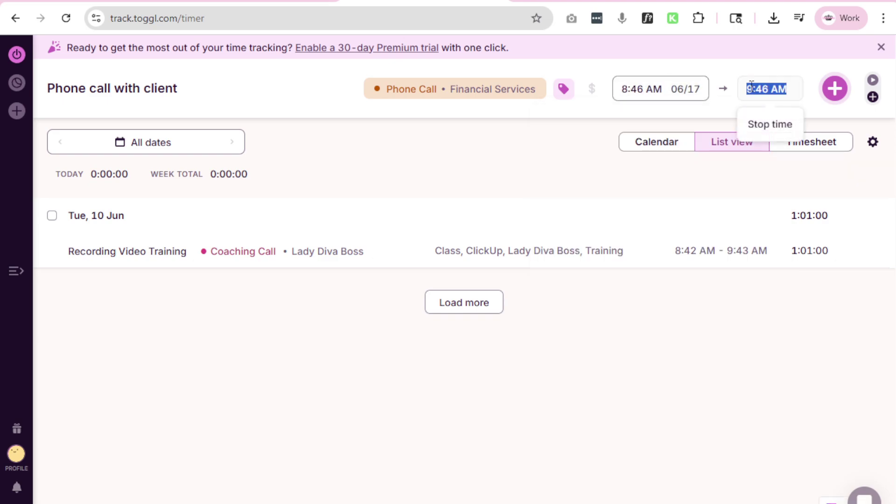
text(8)
click(836, 92)
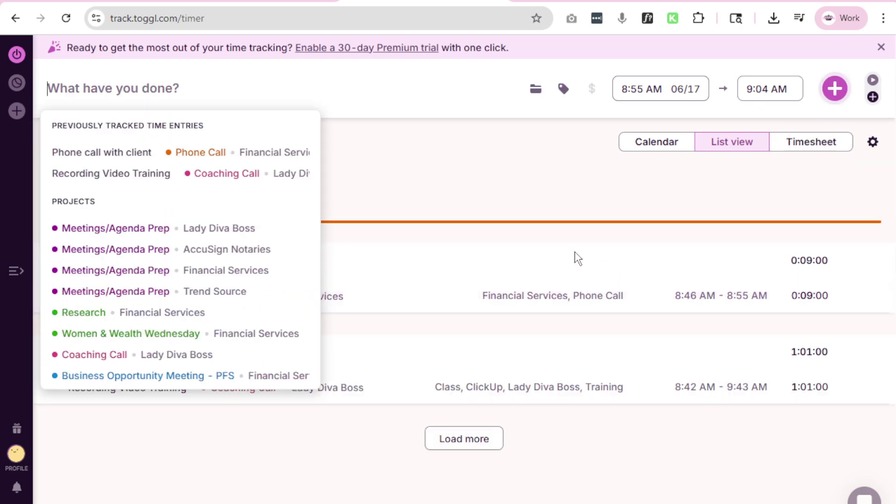
click(535, 355)
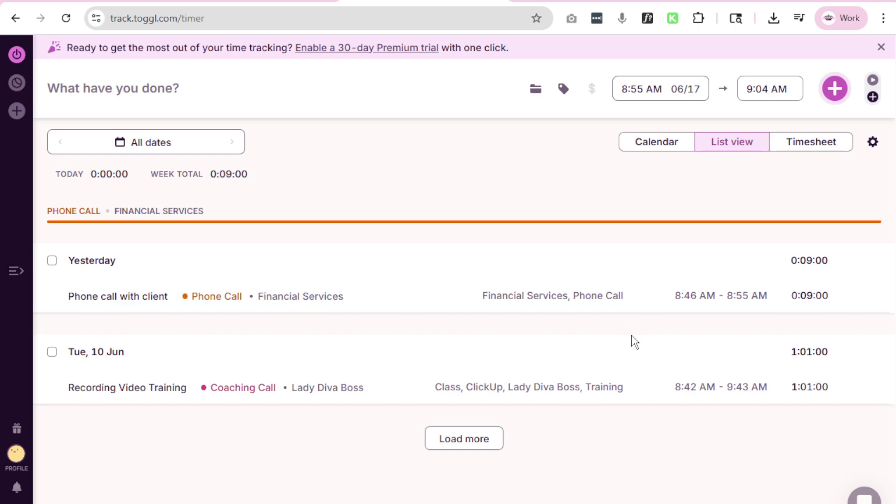
- Open the summary report for this week, collapse the sidebar, and look through its chart and project breakdown
click(21, 276)
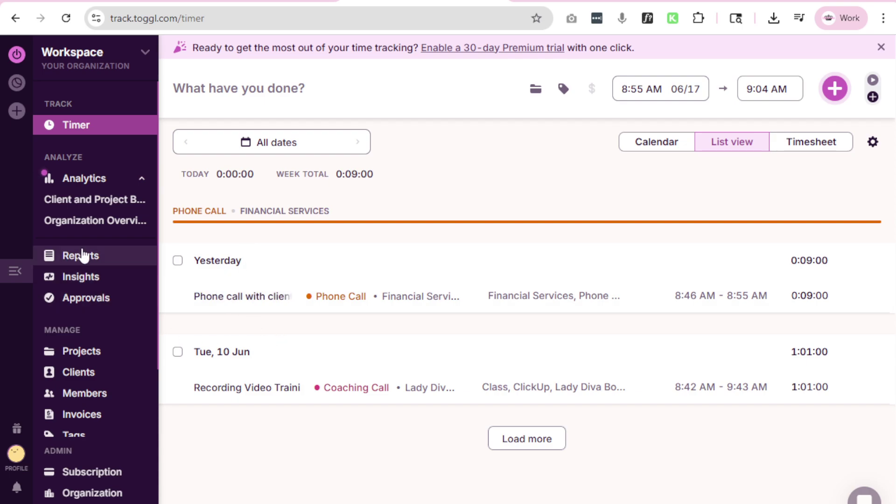
click(79, 259)
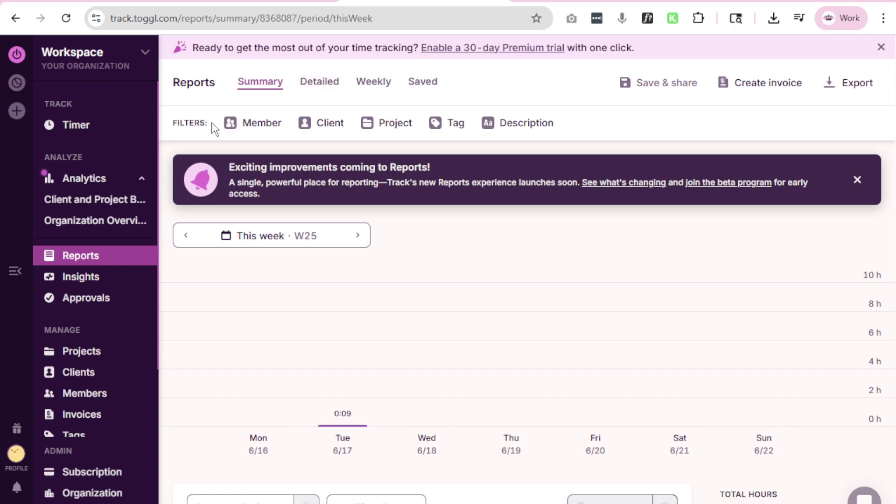
click(15, 272)
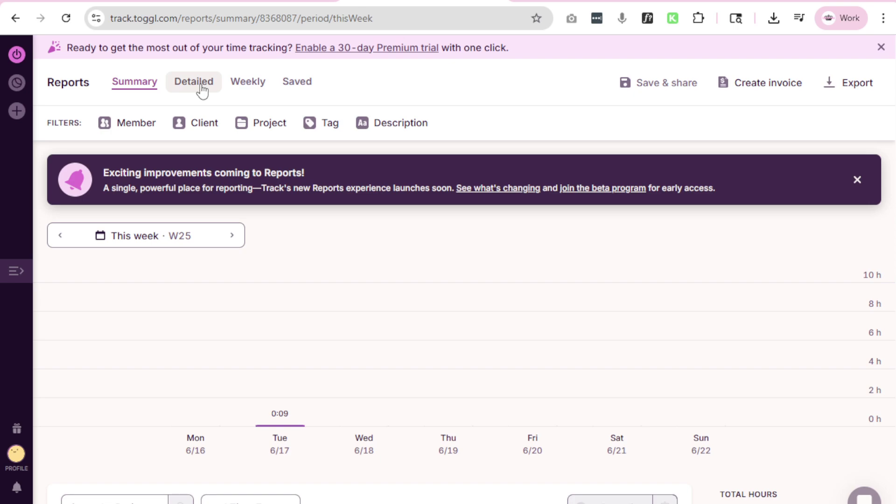
scroll(502, 307, down, 3)
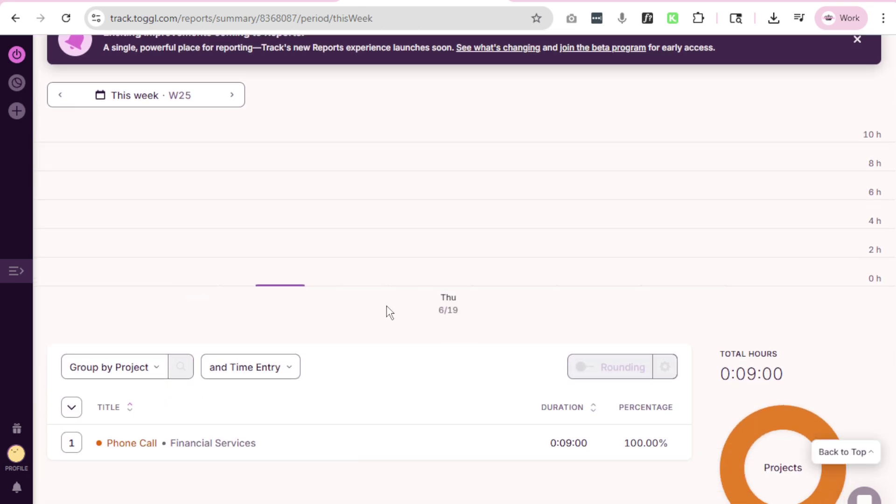
scroll(391, 310, up, 1)
scroll(308, 319, up, 1)
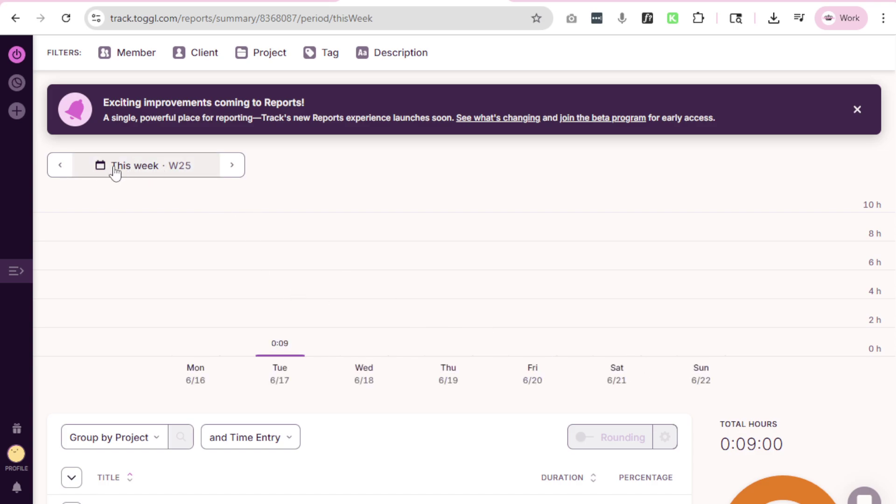
- Set the summary report's custom date range to 06/10/2025 through 06/18/2025 and view the project breakdown
click(142, 169)
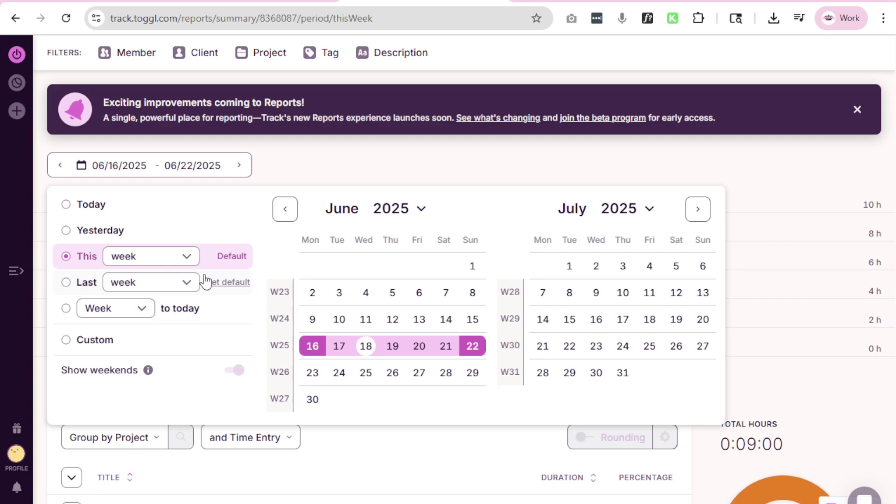
click(341, 320)
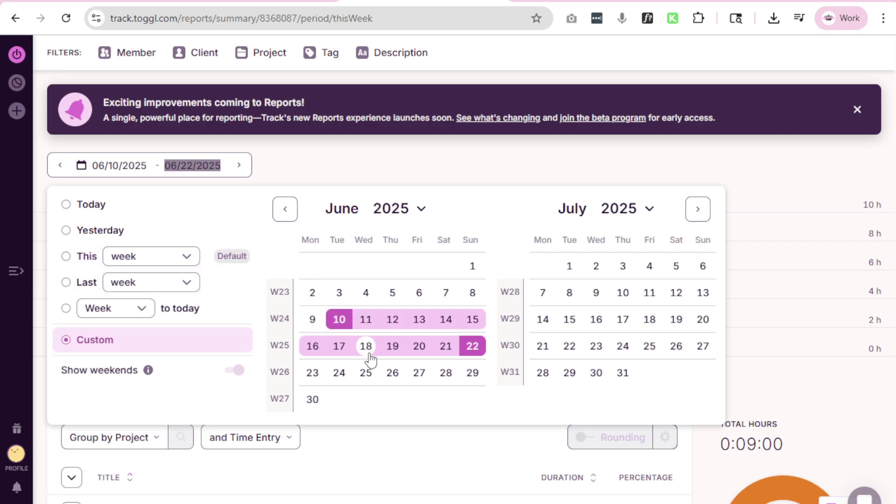
click(367, 347)
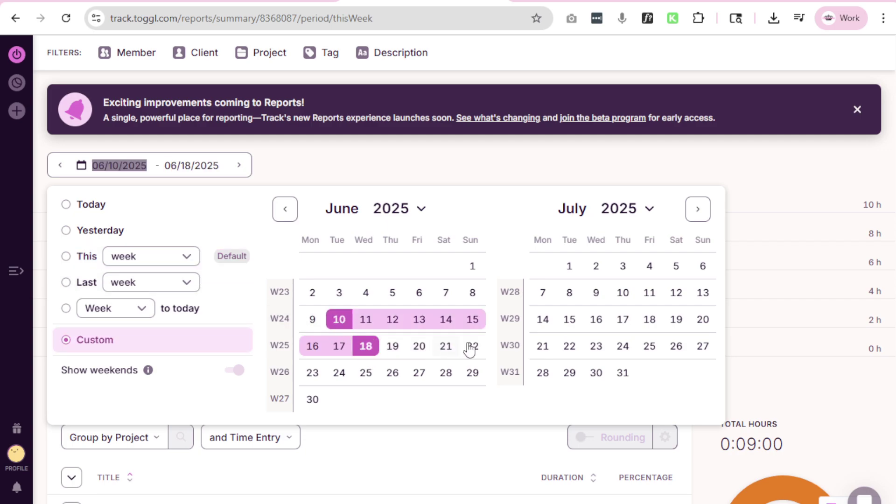
click(496, 168)
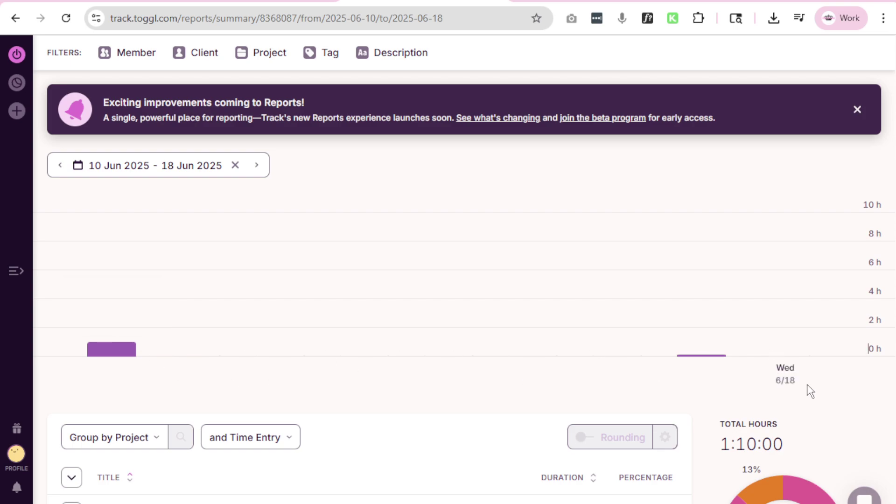
scroll(808, 385, down, 5)
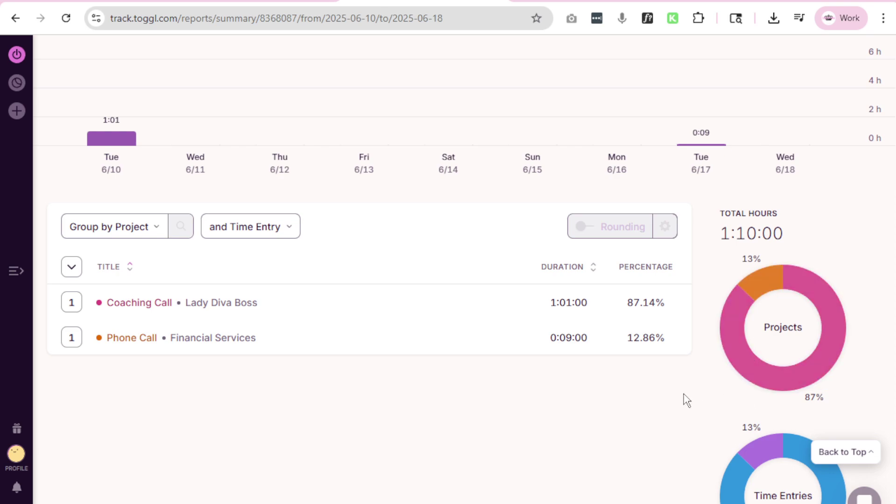
- Filter the summary report by the client Lady Diva Boss and look through the filtered chart and breakdown
mouse_move(749, 375)
scroll(452, 401, up, 5)
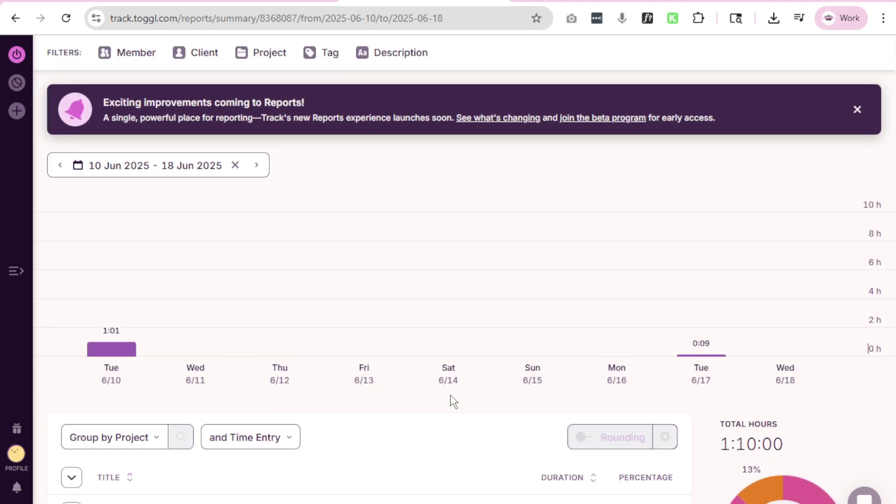
scroll(450, 400, up, 2)
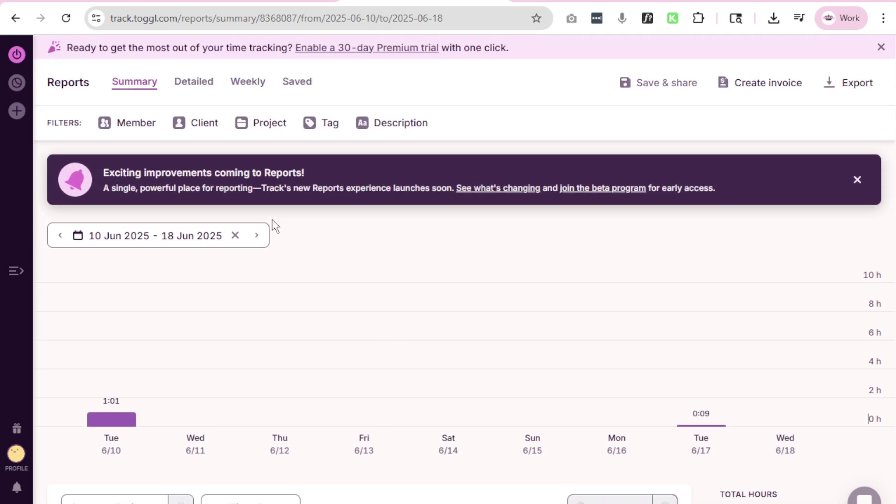
click(196, 133)
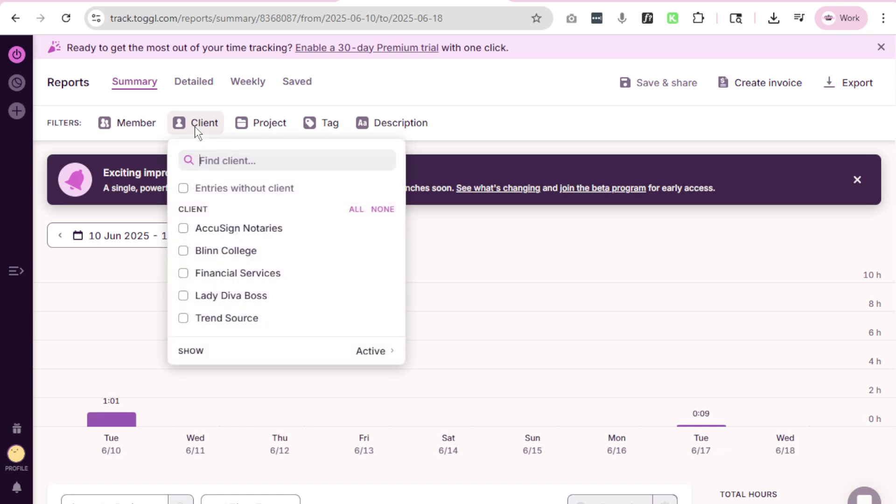
click(202, 296)
click(491, 233)
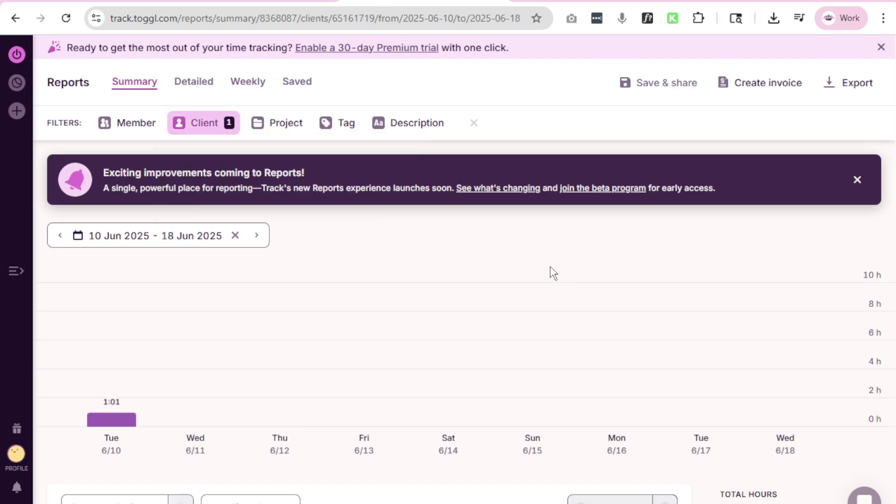
scroll(517, 270, down, 6)
scroll(306, 169, up, 5)
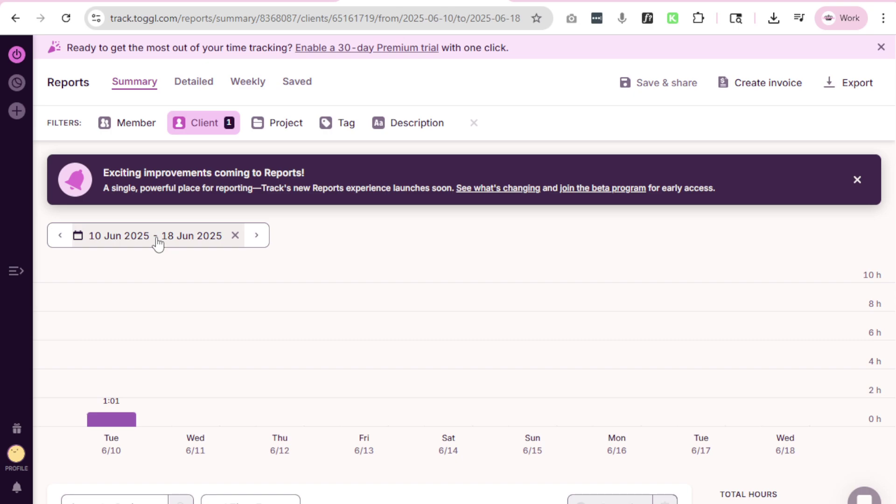
- Set the report's date range to 06/01/2025 through 06/18/2025 and view the client's chart and project breakdown
click(158, 241)
click(472, 336)
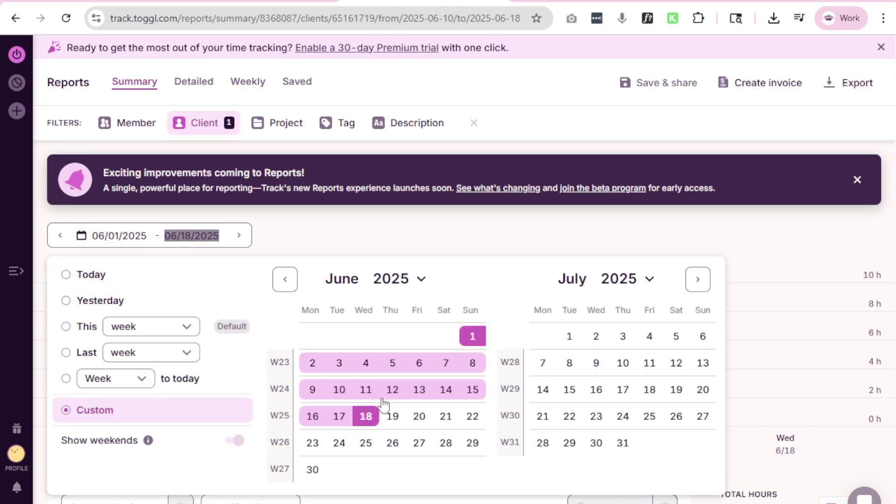
click(366, 416)
click(450, 245)
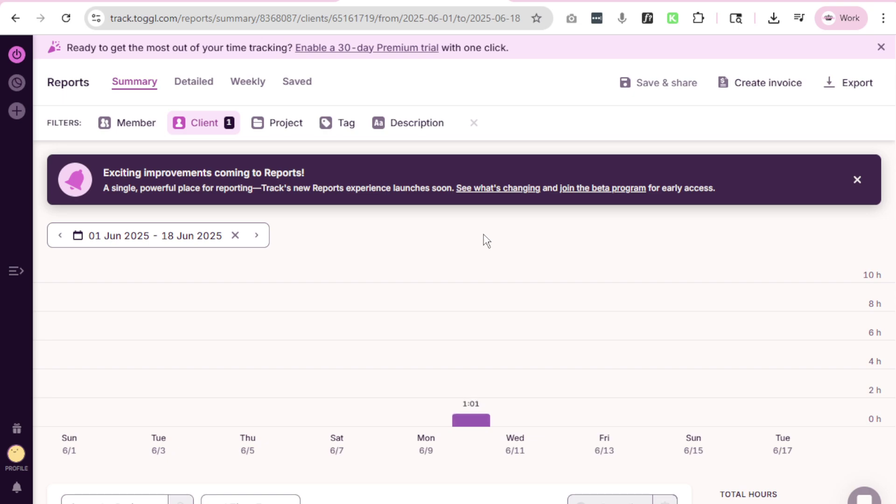
scroll(621, 380, down, 8)
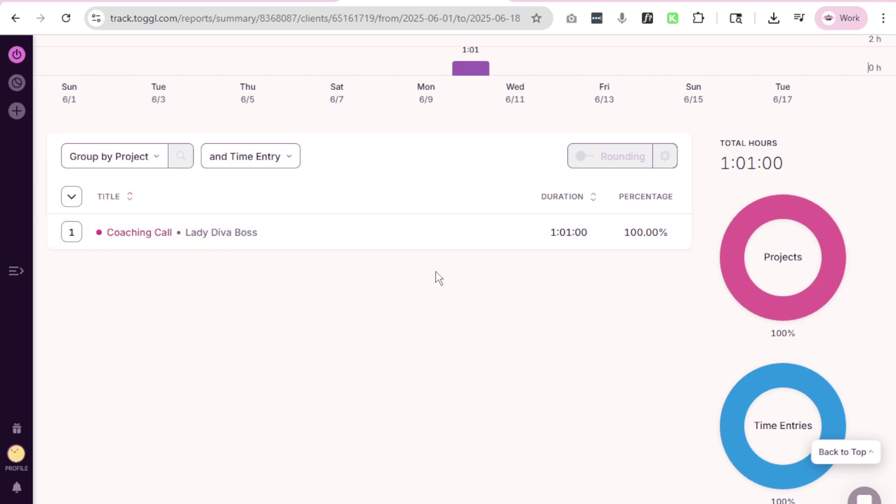
scroll(439, 279, up, 5)
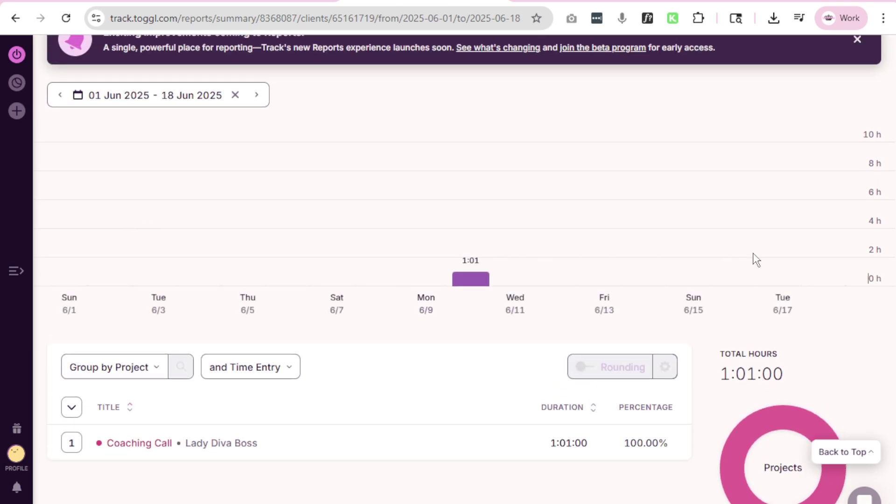
scroll(766, 271, down, 2)
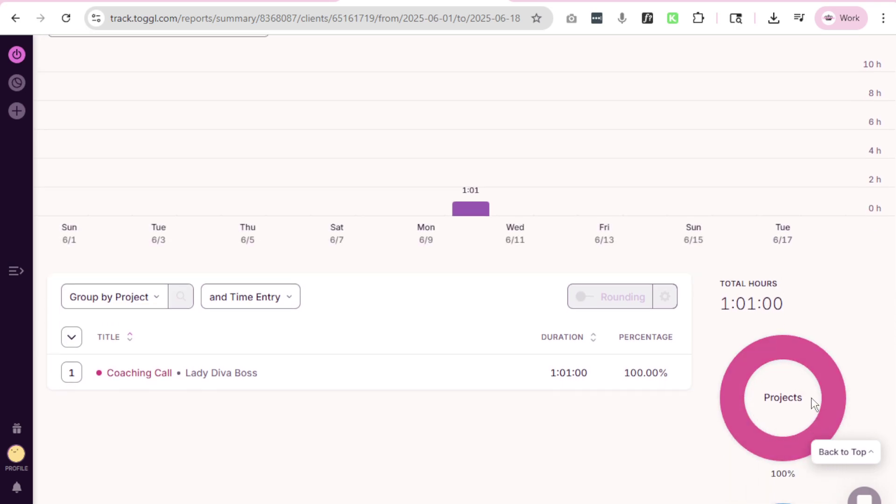
scroll(426, 371, up, 4)
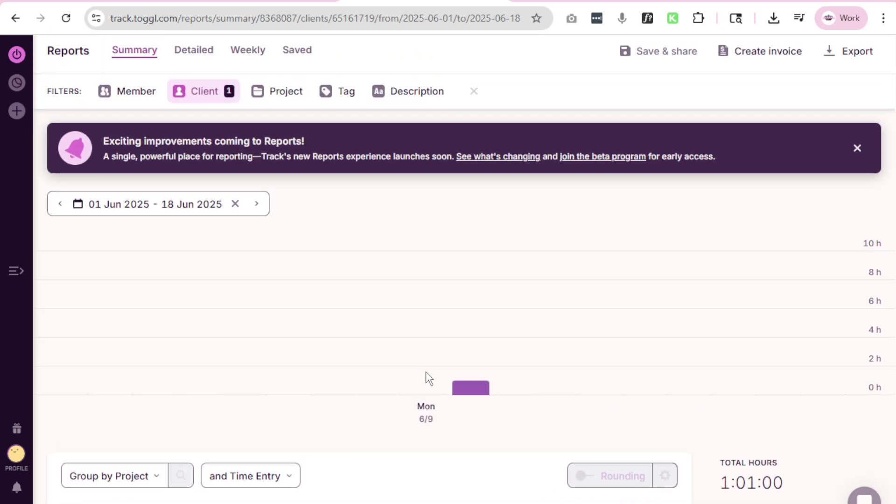
scroll(426, 371, up, 1)
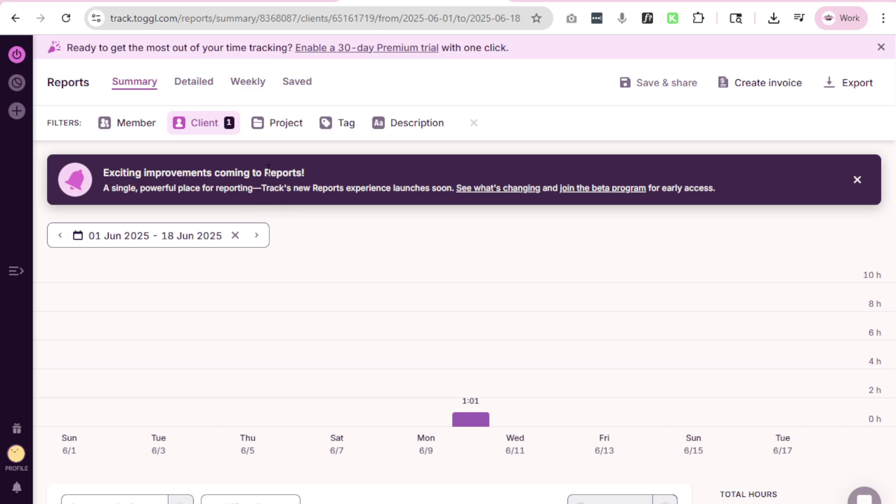
- Compare the client's detailed report with the summary report, ending on the detailed view
click(206, 88)
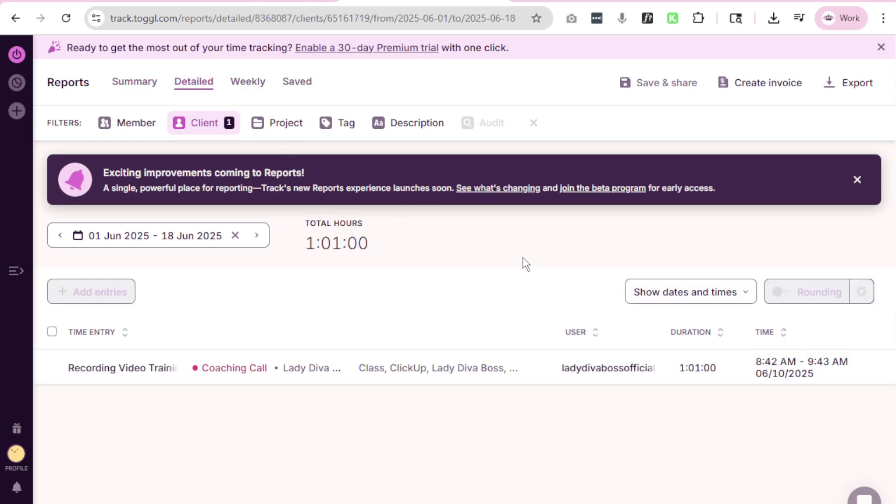
click(135, 88)
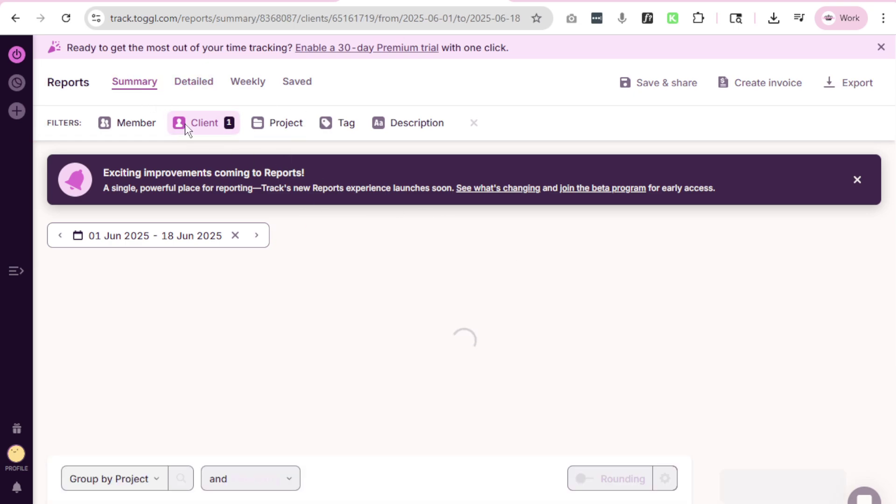
click(205, 85)
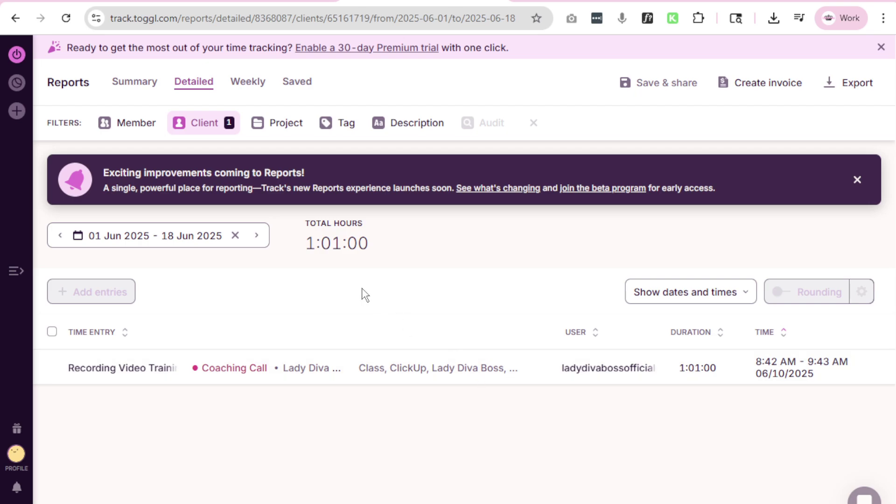
click(196, 127)
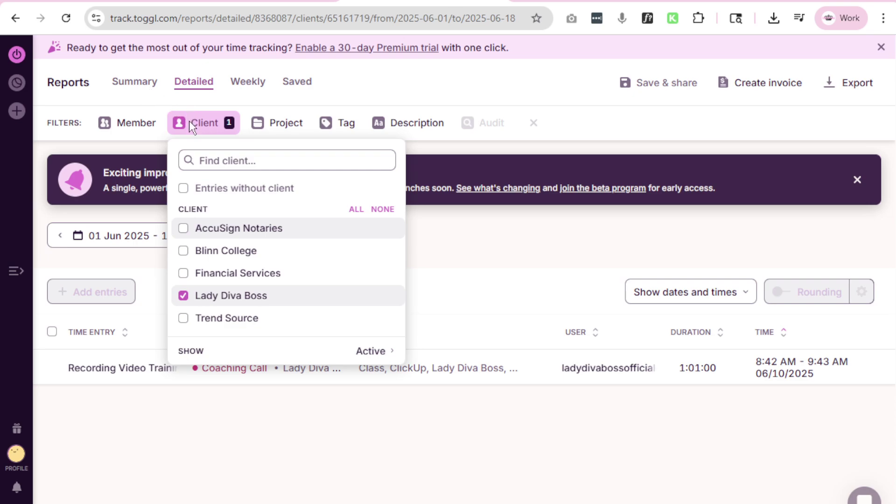
click(150, 93)
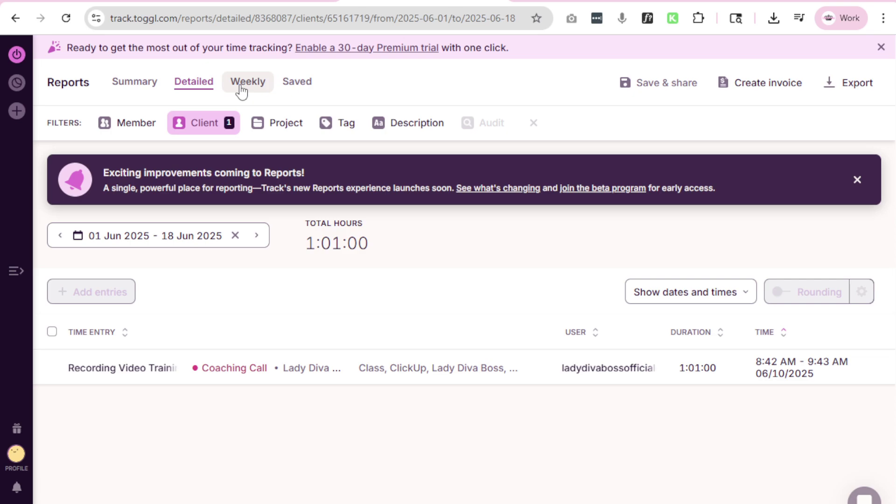
click(135, 87)
click(186, 88)
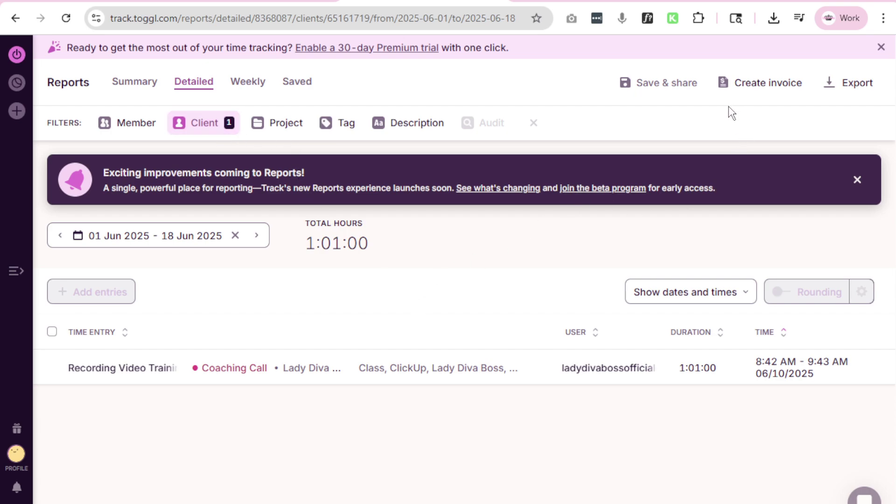
- Open a new invoice from the detailed report and look through its header fields, addresses, currency and charge lines
click(758, 85)
scroll(795, 266, down, 9)
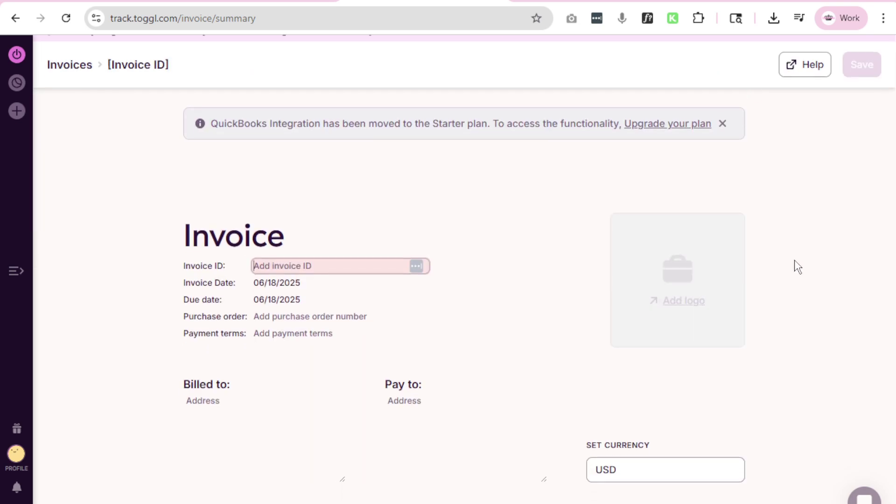
scroll(804, 264, up, 6)
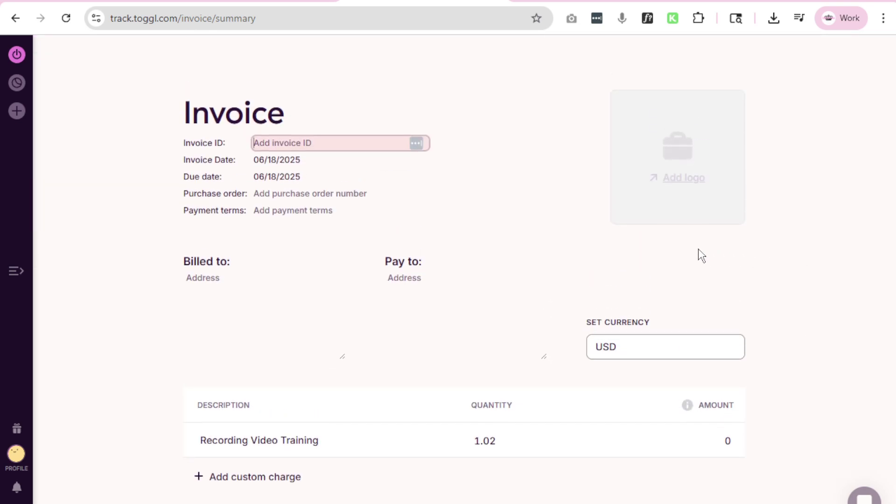
scroll(539, 242, up, 3)
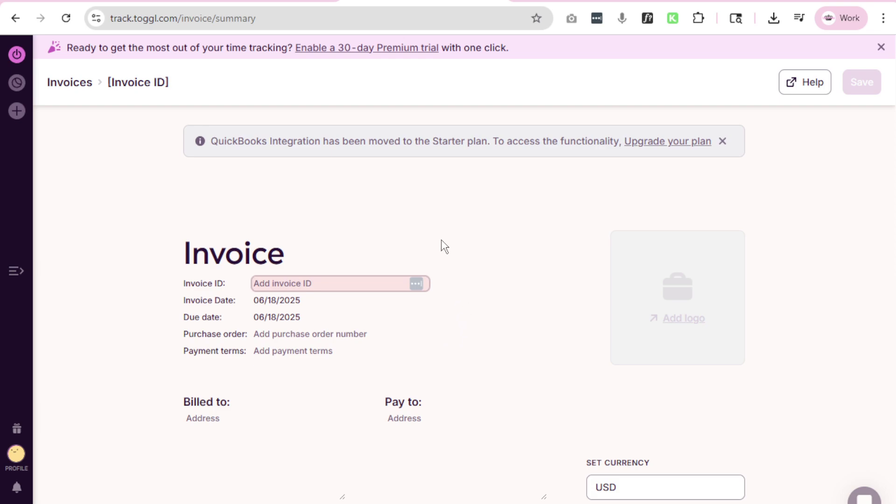
click(263, 2)
click(429, 1)
- Expand the sidebar and return to Reports, discarding the unsaved invoice
click(16, 271)
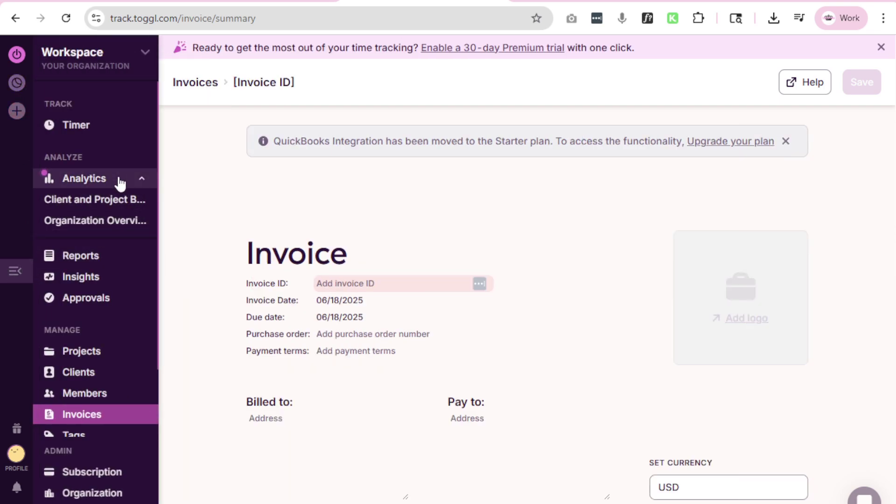
click(97, 256)
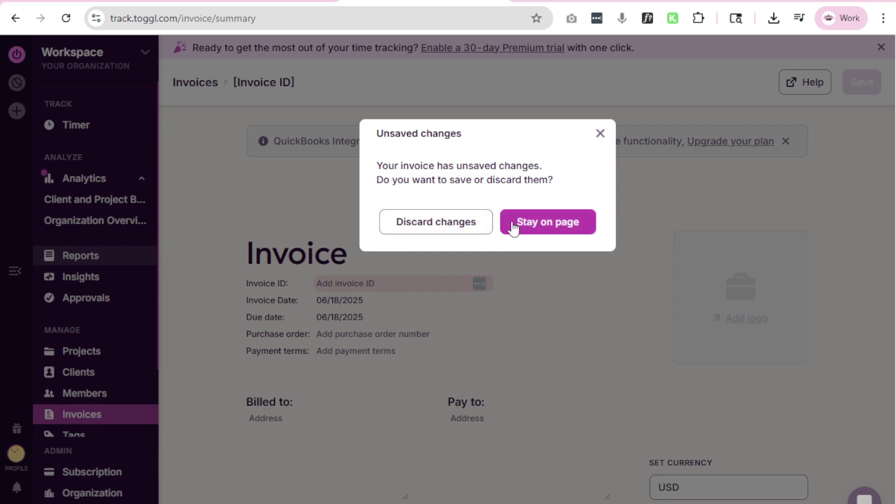
click(470, 229)
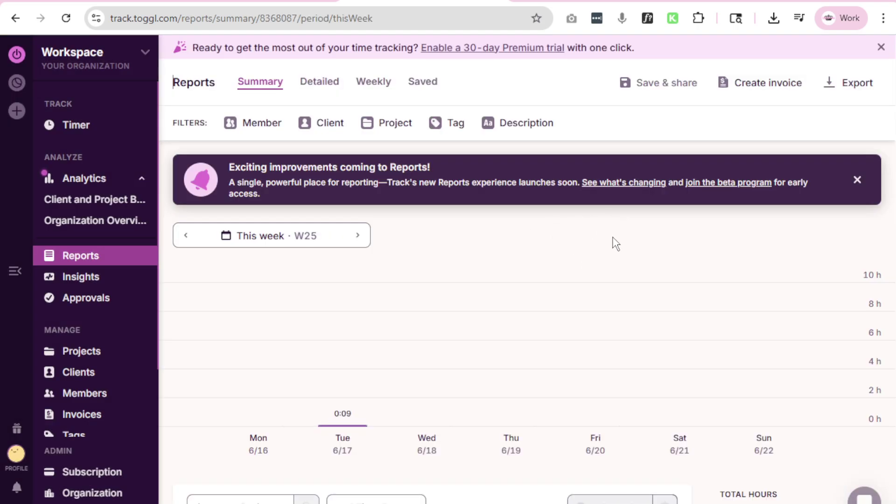
click(328, 124)
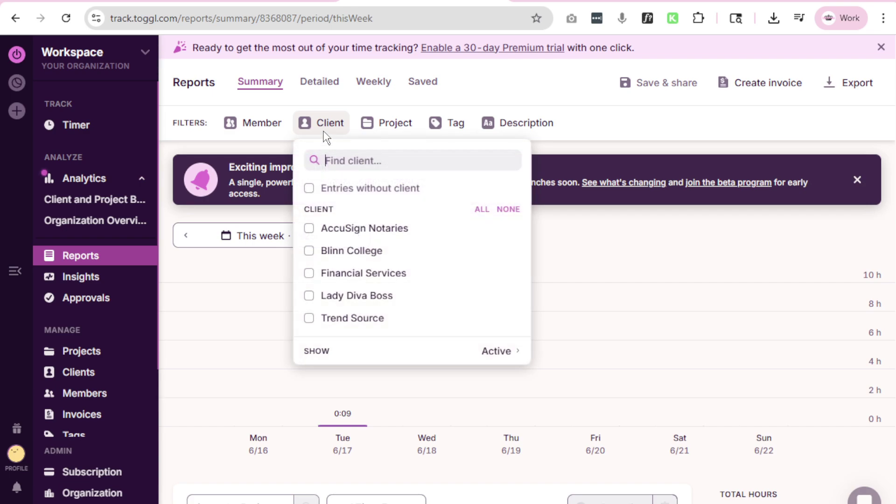
click(372, 297)
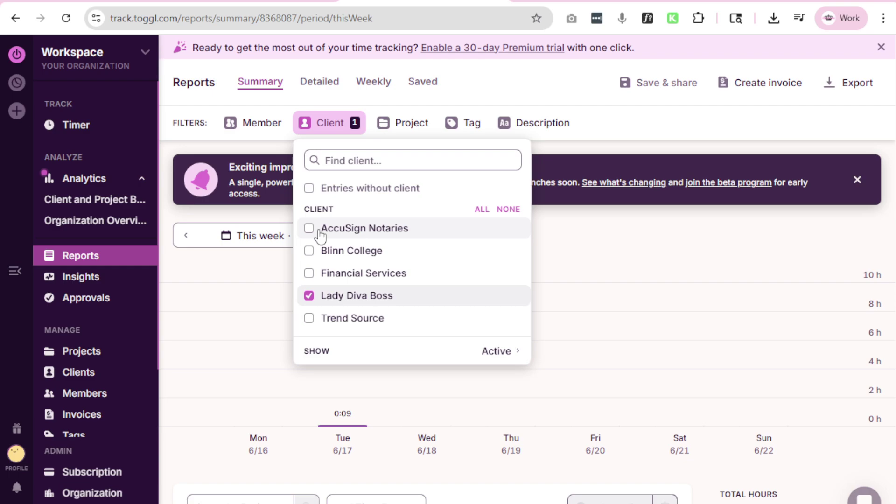
click(344, 299)
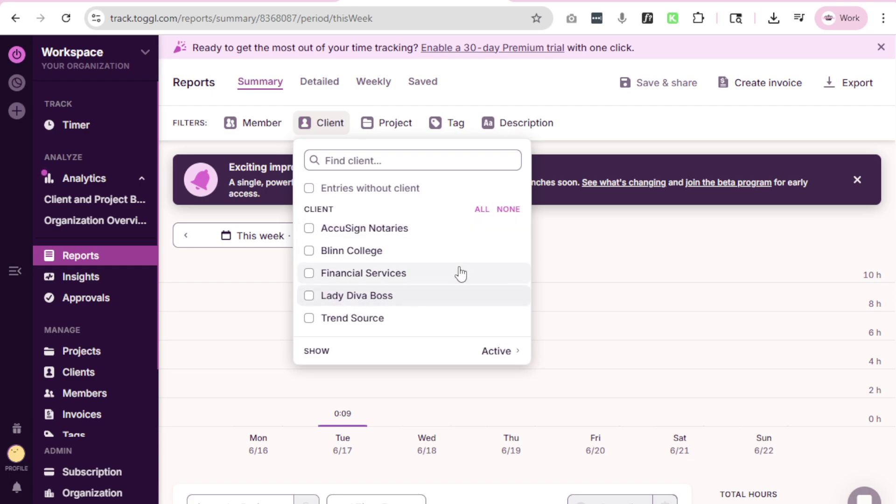
click(605, 242)
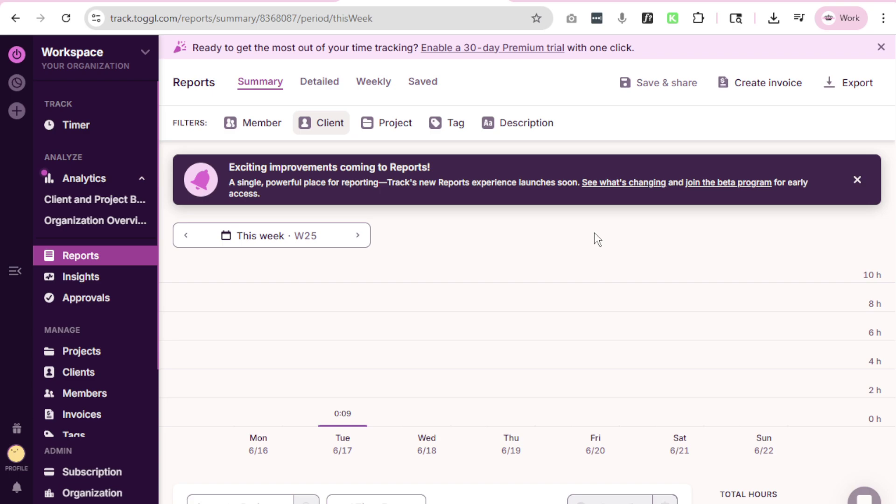
- Examine the tags available for filtering the summary report without selecting any
click(446, 125)
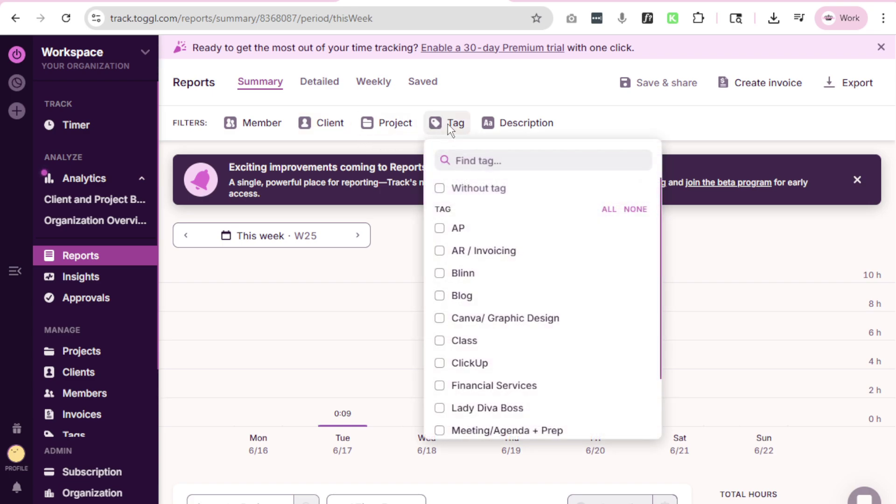
click(524, 127)
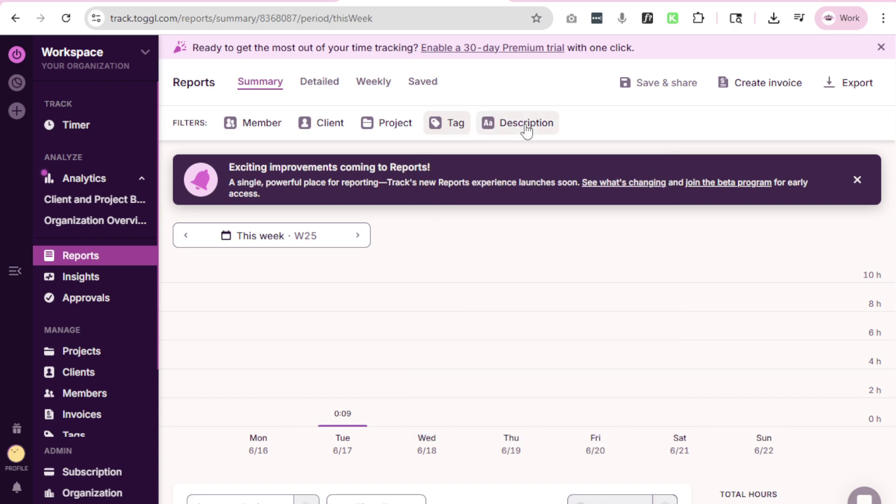
click(455, 129)
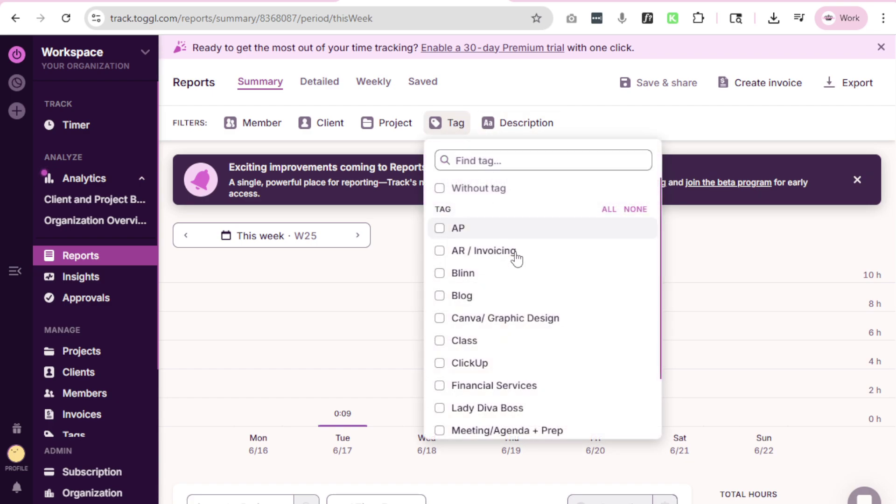
click(730, 223)
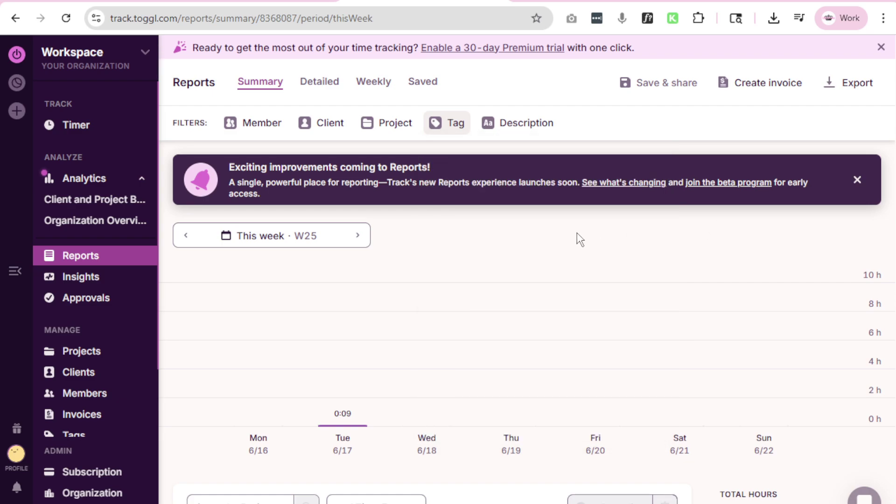
- Filter this week's summary report by the description "Phone call" and view the resulting project breakdown
click(523, 128)
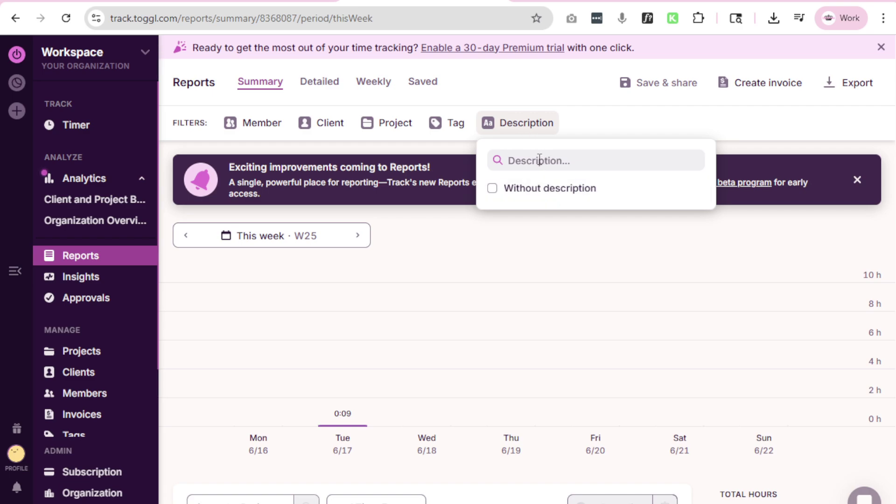
text(Phone call)
key(Return)
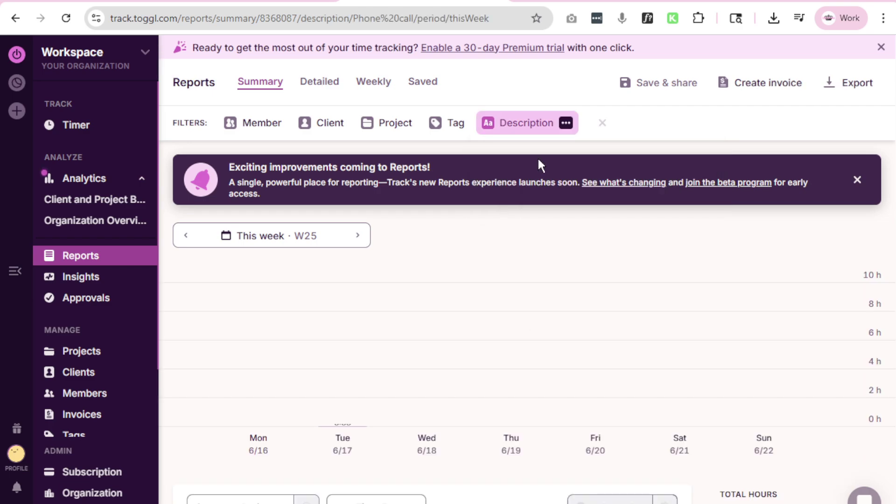
scroll(460, 323, down, 3)
scroll(459, 322, down, 1)
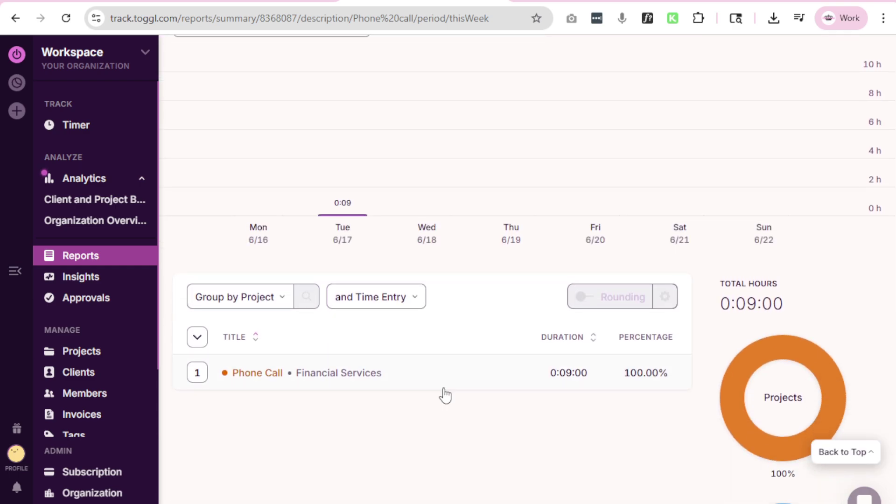
- Clear the description filter from the summary report
scroll(472, 405, up, 4)
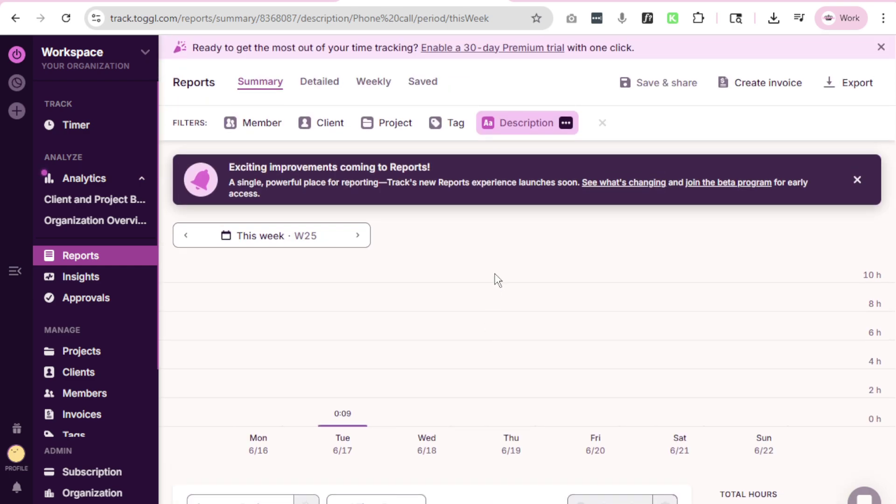
click(536, 133)
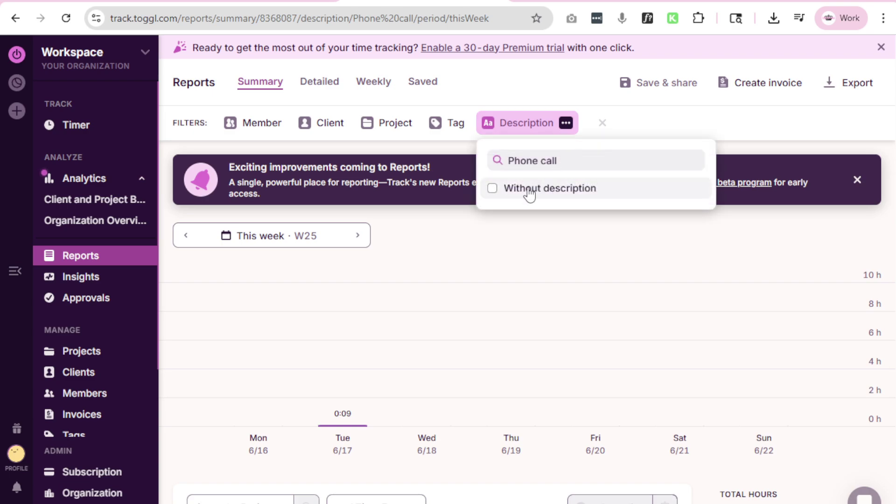
click(603, 123)
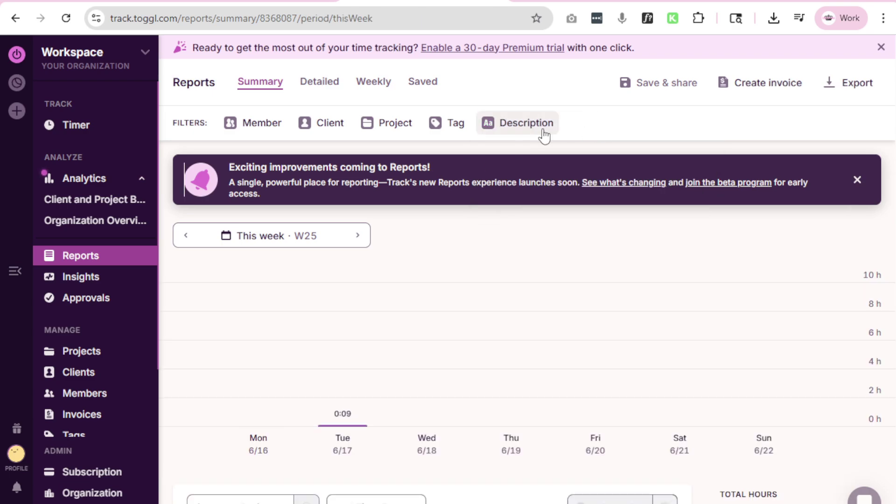
- Filter the summary report by the Lady Diva Boss tag and switch it to the previous week, 09 Jun 2025 to 15 Jun 2025
click(450, 119)
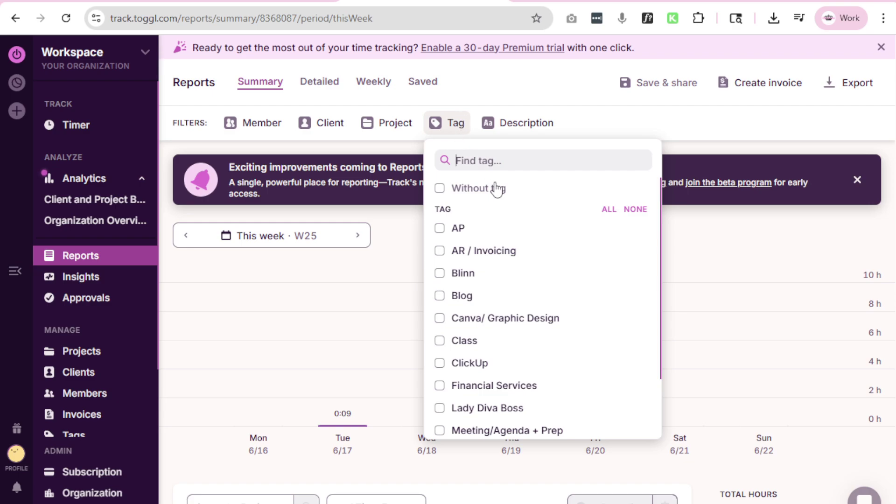
scroll(547, 274, down, 2)
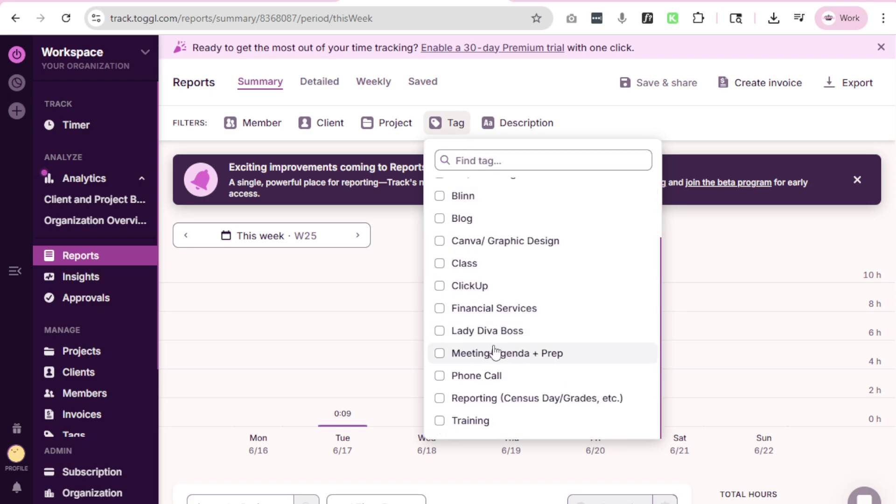
click(488, 332)
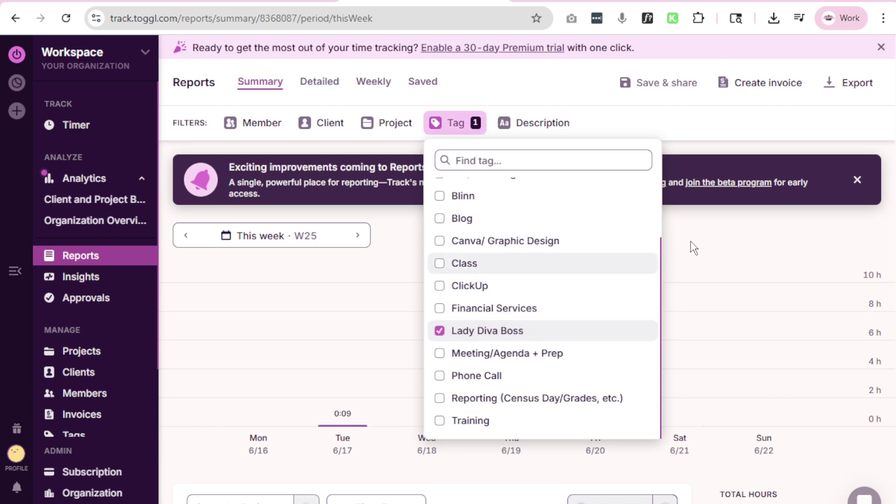
click(713, 241)
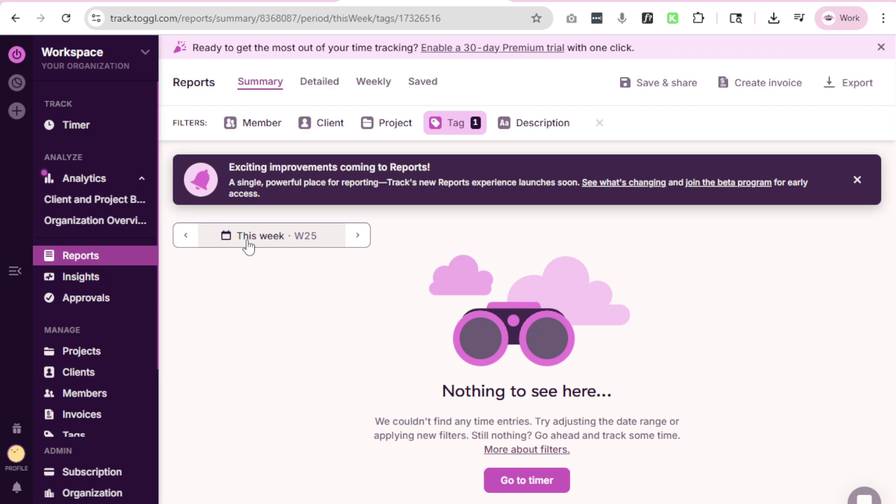
click(187, 235)
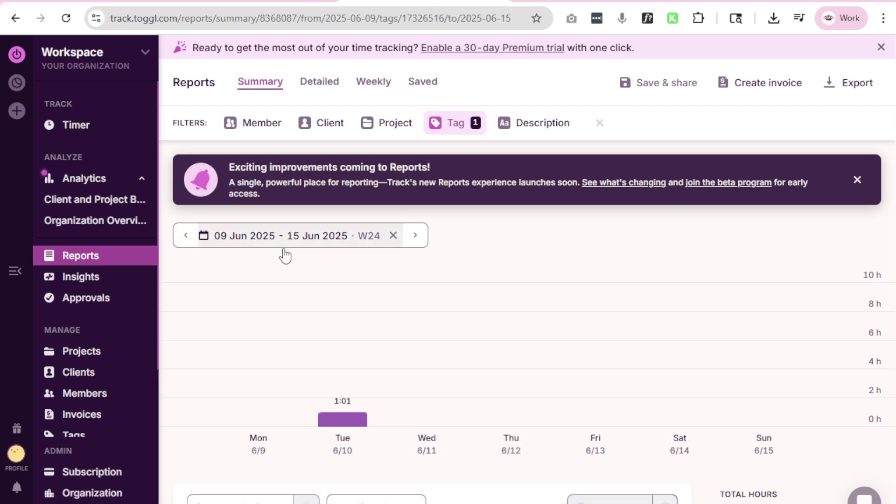
mouse_move(352, 428)
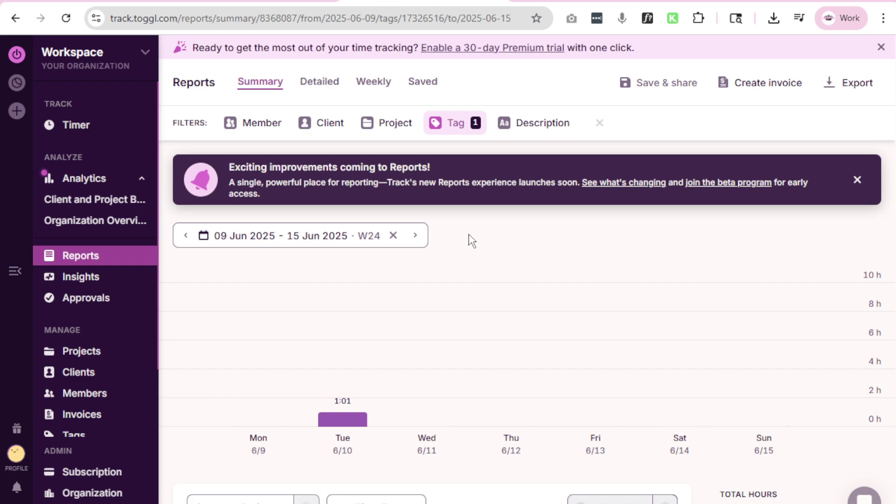
- Remove the Lady Diva Boss tag filter and look over the unfiltered report for the selected week
click(452, 126)
click(463, 333)
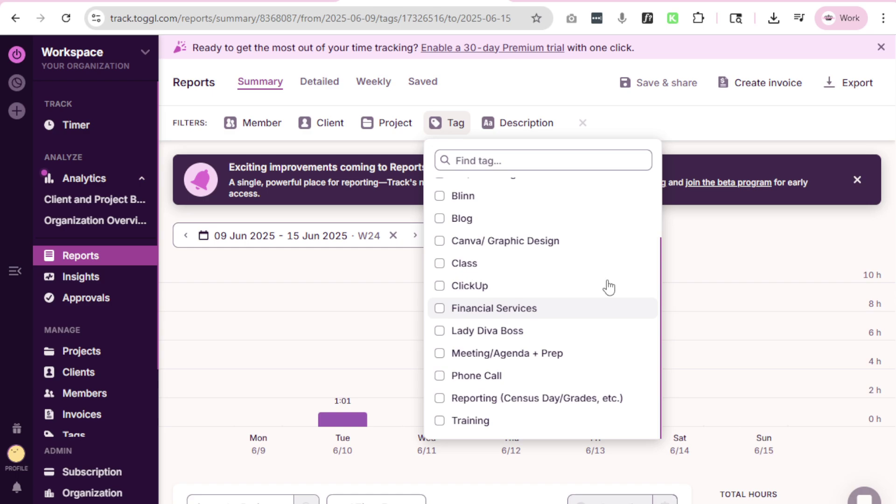
click(721, 238)
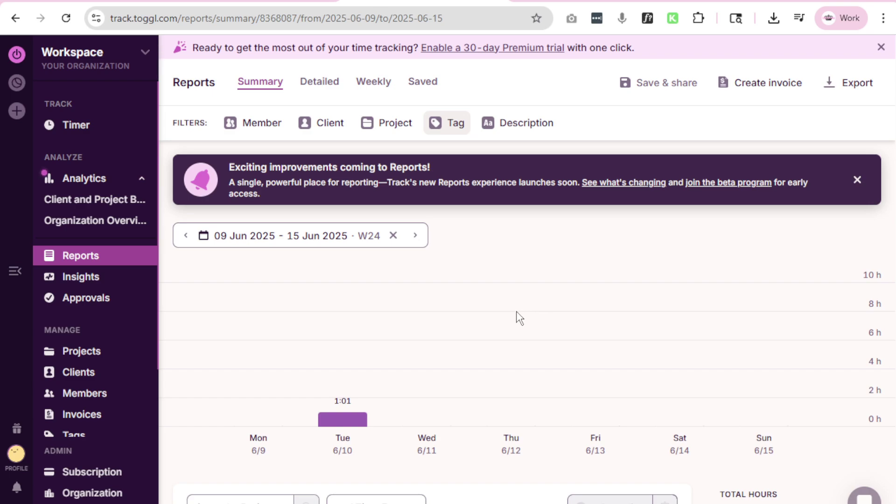
scroll(516, 316, down, 5)
scroll(511, 354, up, 5)
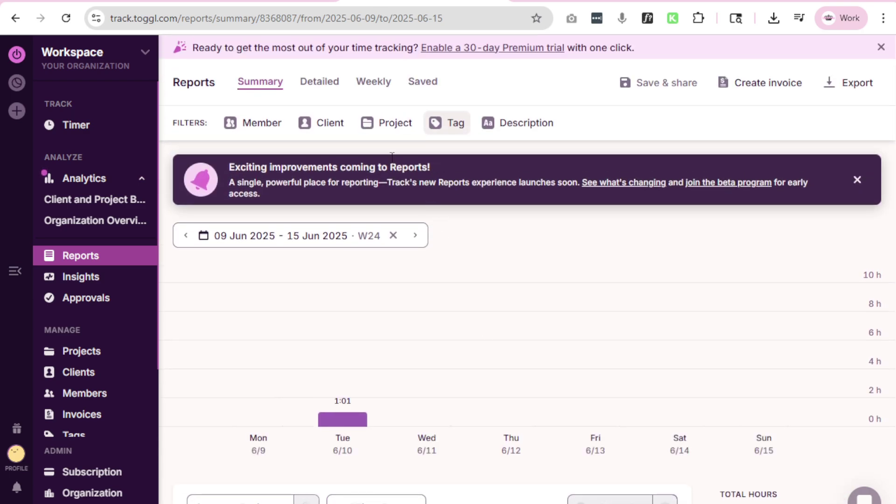
- Look through the client and tag filter choices in the summary report without selecting any
click(317, 127)
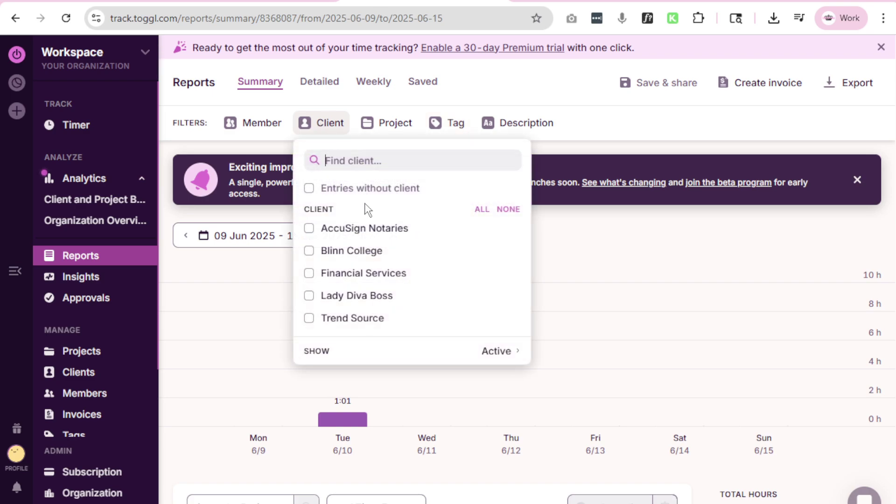
click(456, 136)
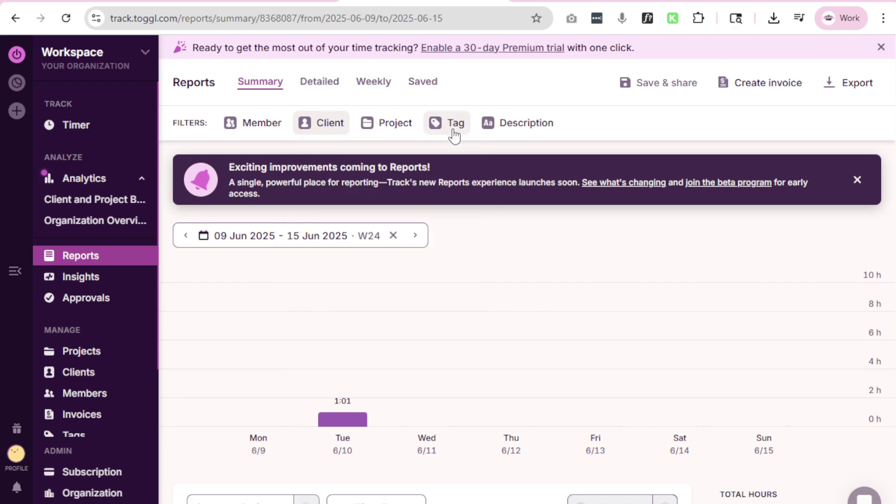
click(468, 135)
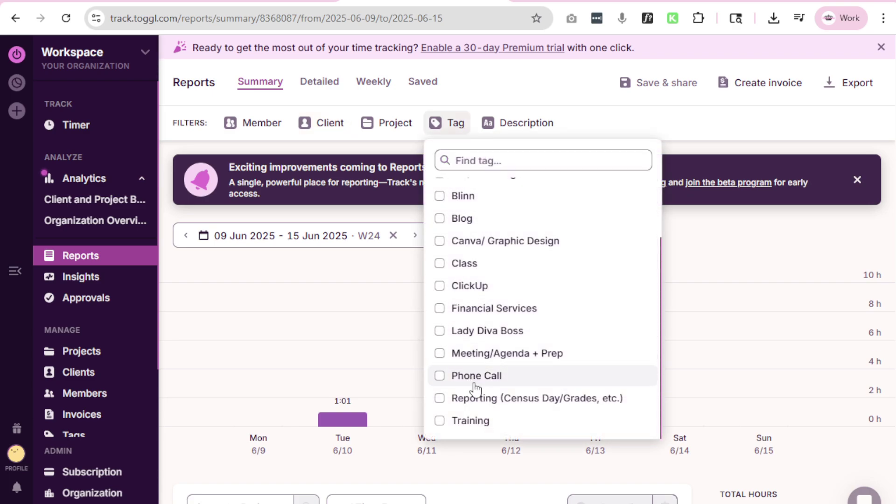
click(525, 129)
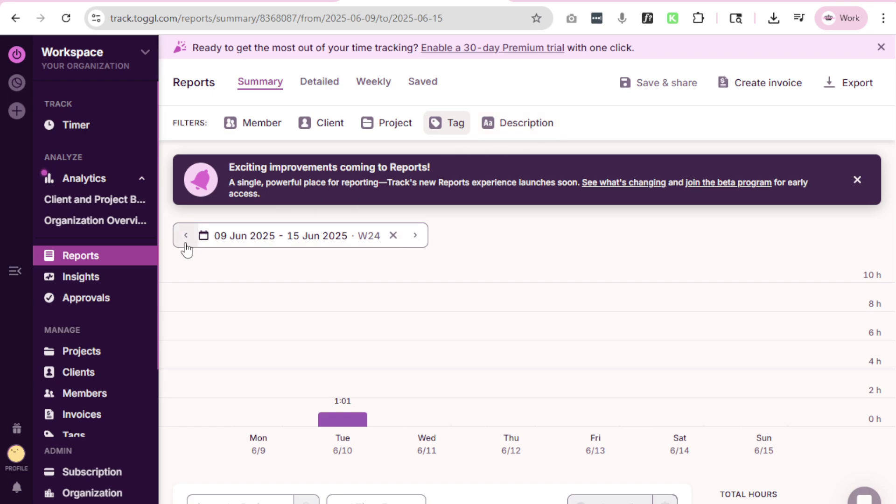
- In the Timer list, prefix the description of yesterday's phone call entry with the client's first name and a hyphen
click(78, 131)
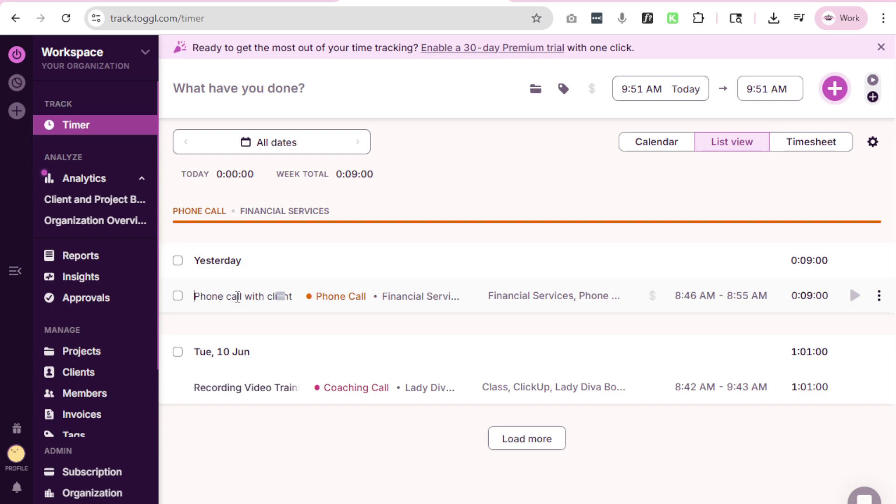
text(Brandy -)
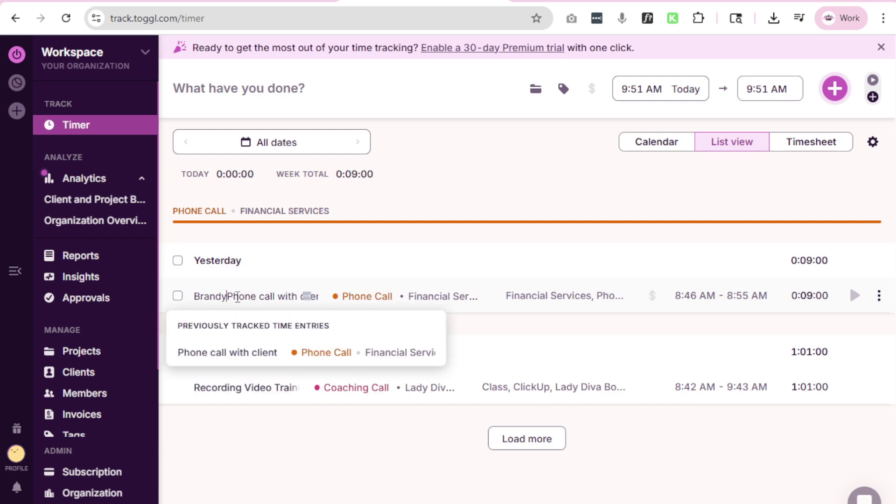
key(Return)
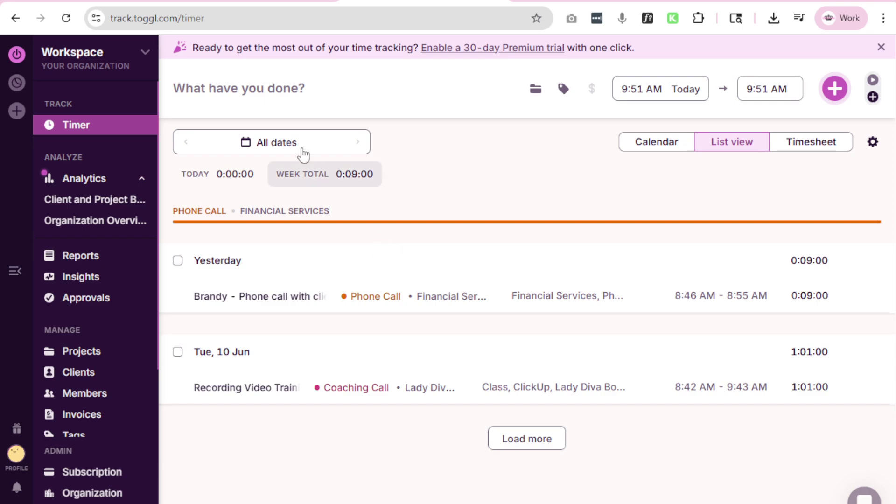
- Start a manual entry described with the client's name followed by "- Phone Call", assigned to the Phone Call project under Financial Services
click(245, 83)
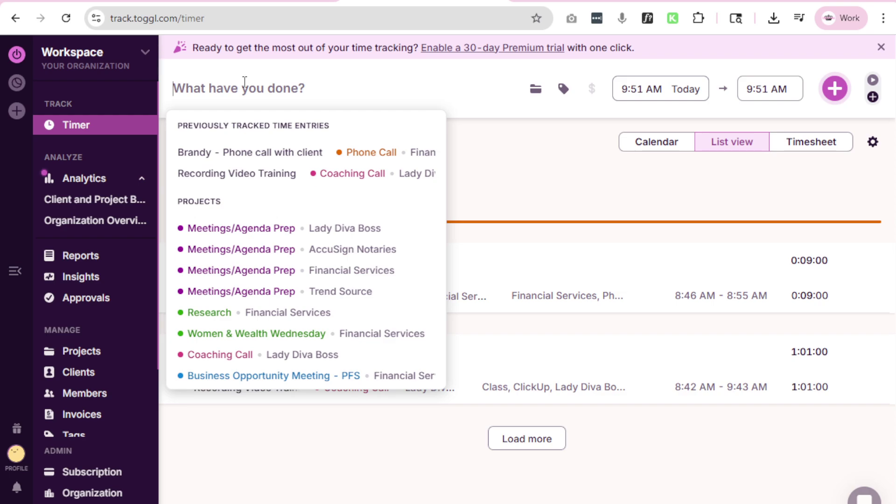
text(Mr.)
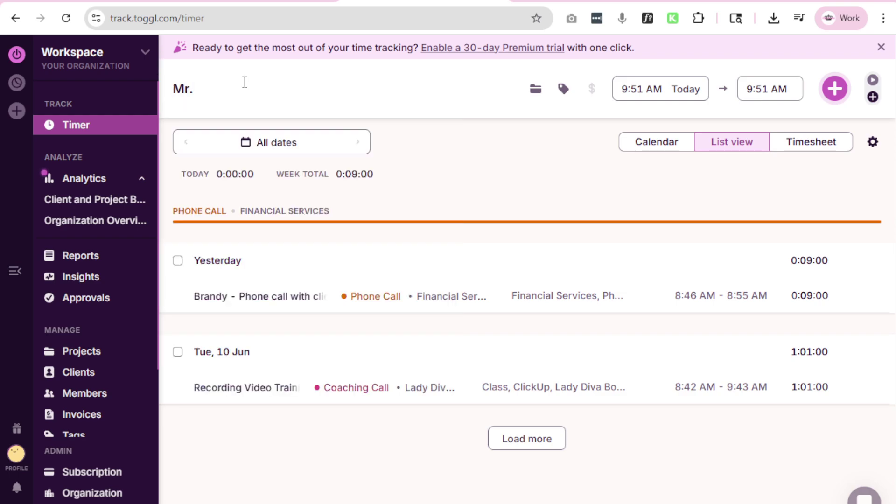
text( Smith - Phone Call)
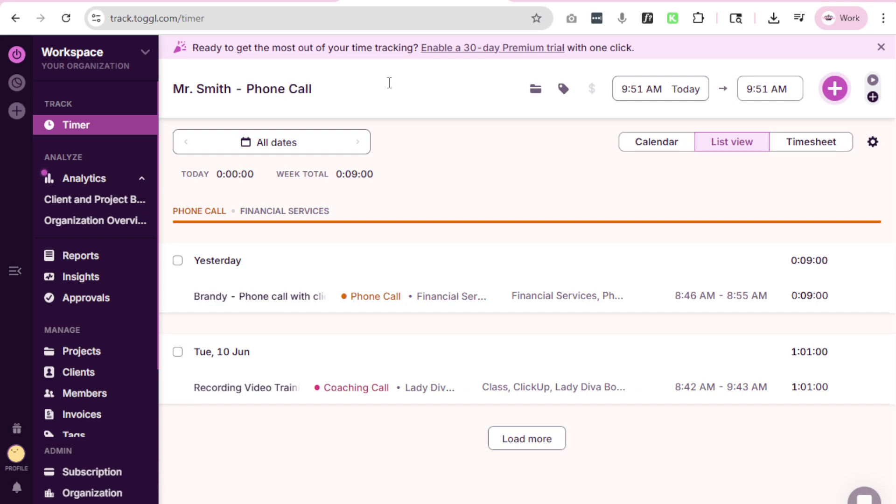
click(536, 89)
scroll(400, 280, down, 3)
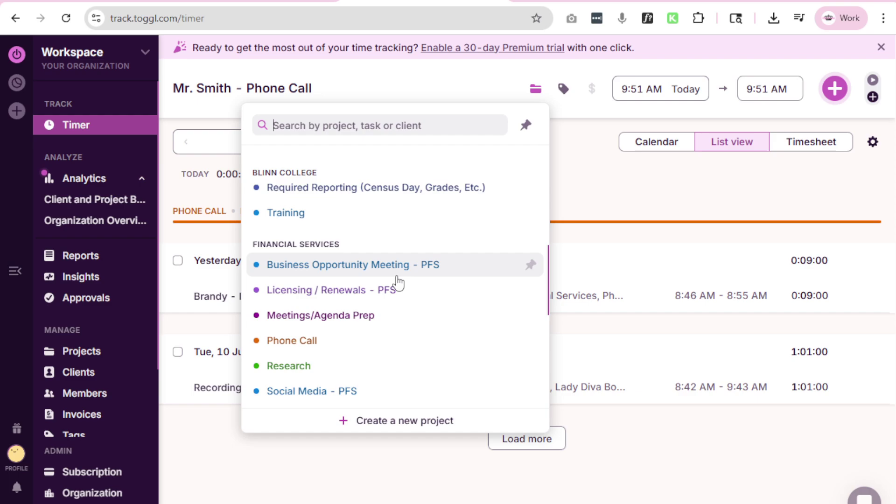
scroll(380, 301, down, 2)
click(337, 275)
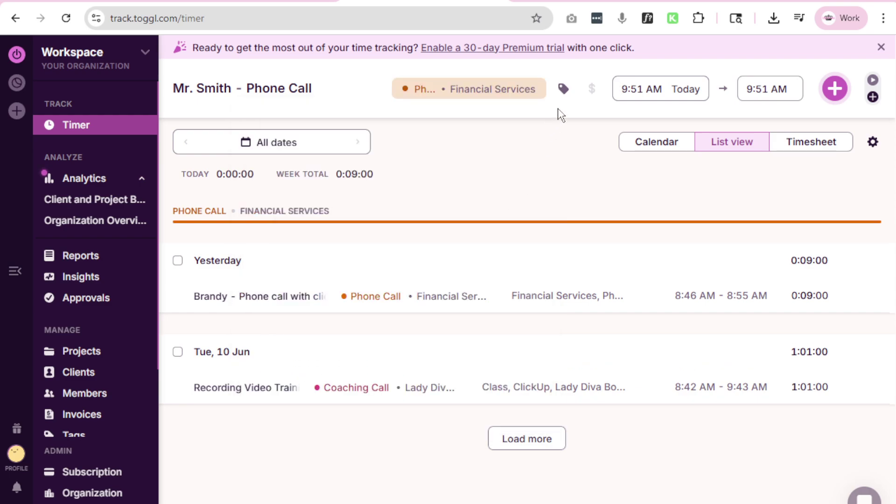
- Assign the Financial Services and Phone Call tags to the new time entry
click(565, 90)
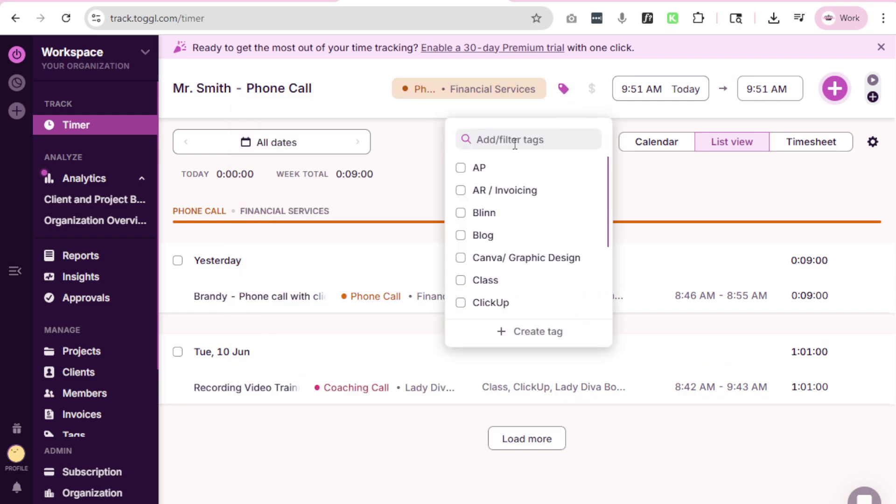
text(fina)
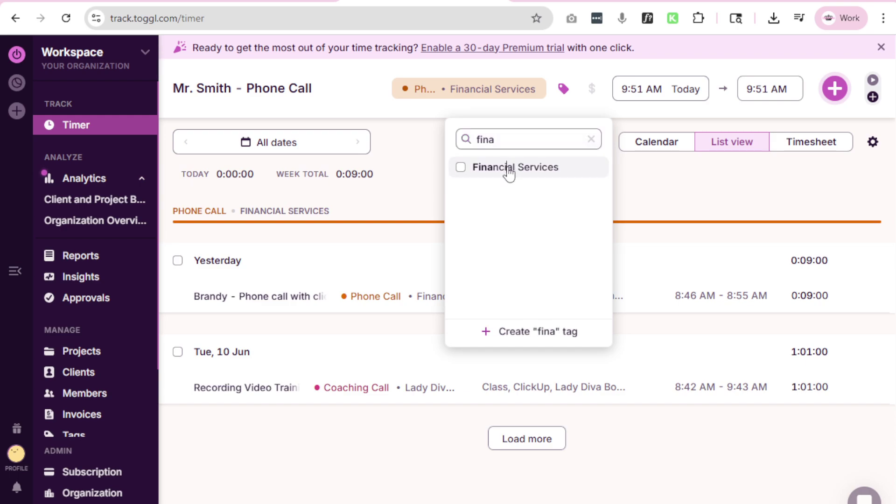
click(507, 169)
double_click(504, 142)
text(phon)
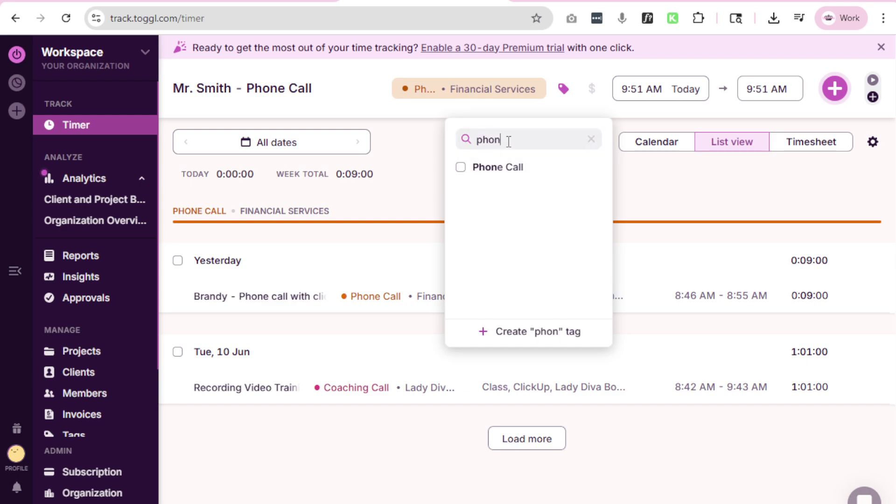
click(500, 169)
- Enter the client's name in the tag search as a possible new tag, and close the tag list without creating it
double_click(496, 141)
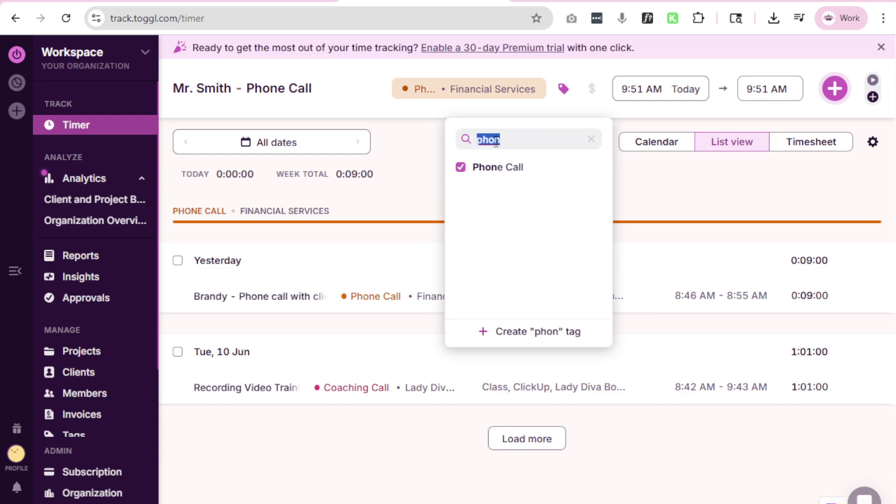
text(S)
key(BackSpace)
text(Mr. )
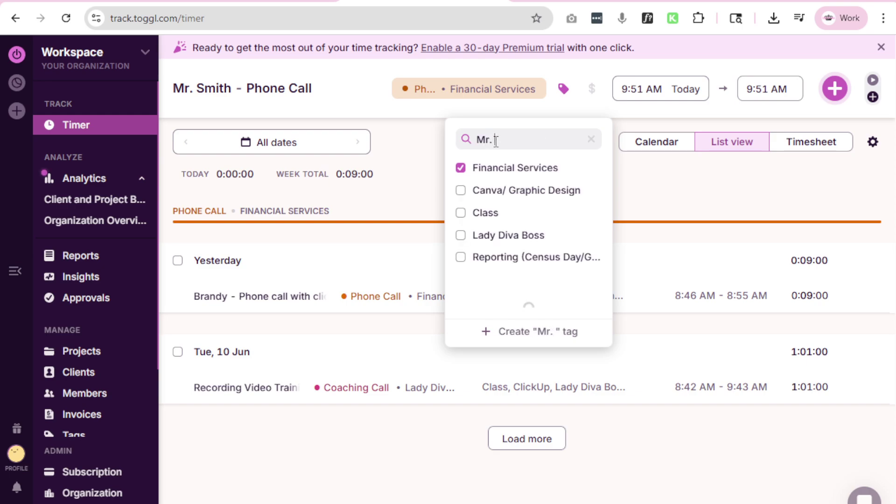
text(Smith)
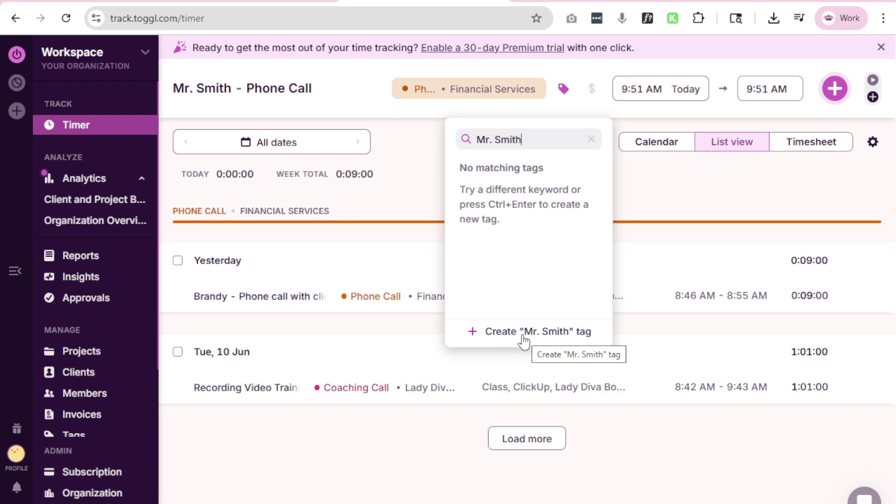
click(341, 327)
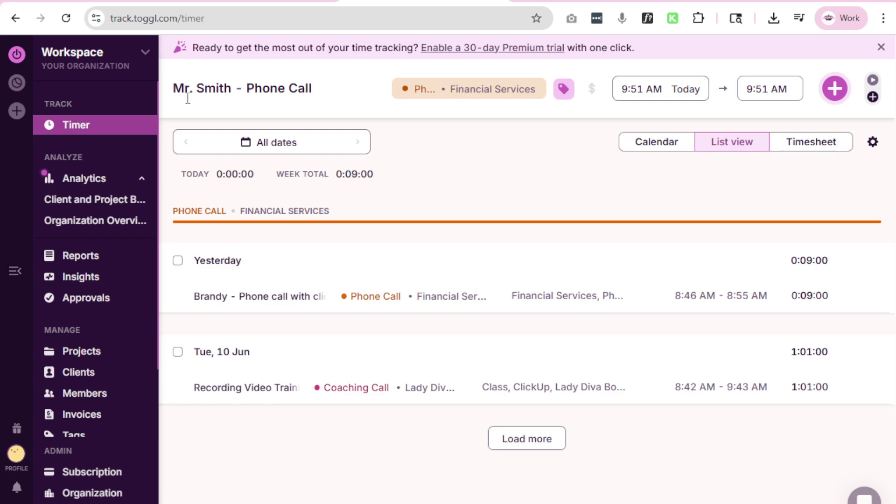
- Highlight the client's name in the new entry's description and add the manual entry to today's list
drag(173, 90, 239, 92)
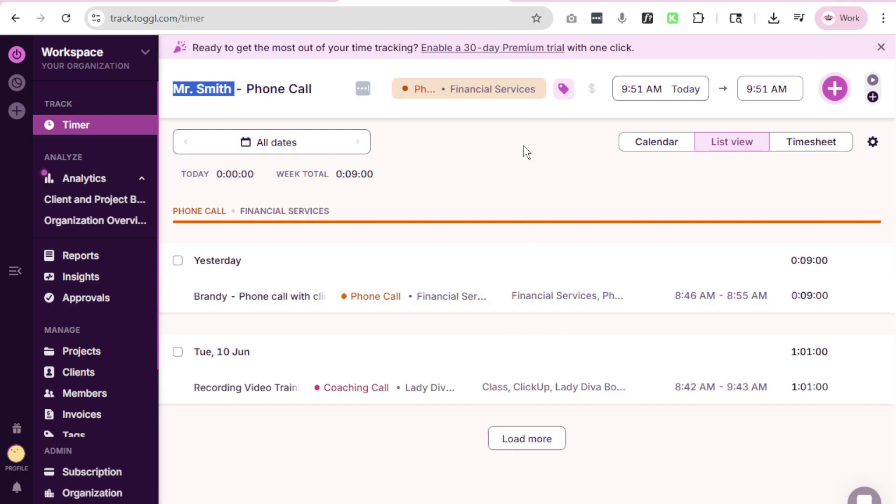
click(827, 95)
click(501, 375)
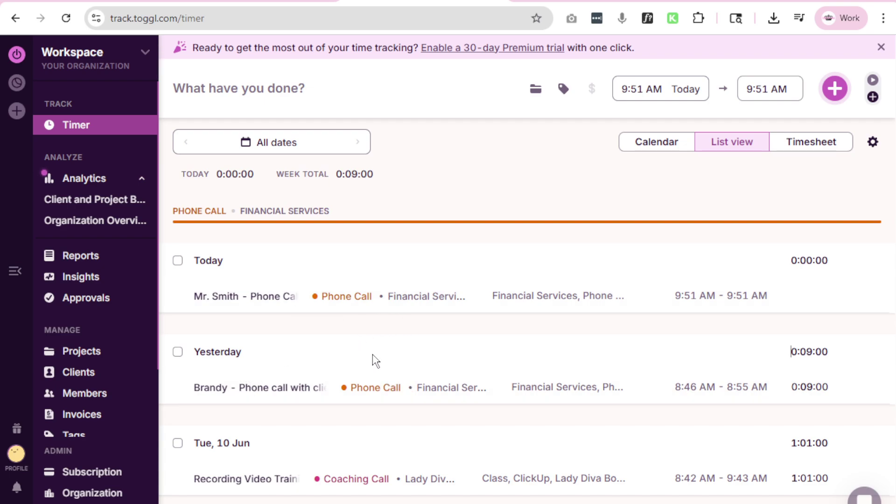
- Collapse the sidebar to view the time entry list at full width, and expand it again
click(9, 275)
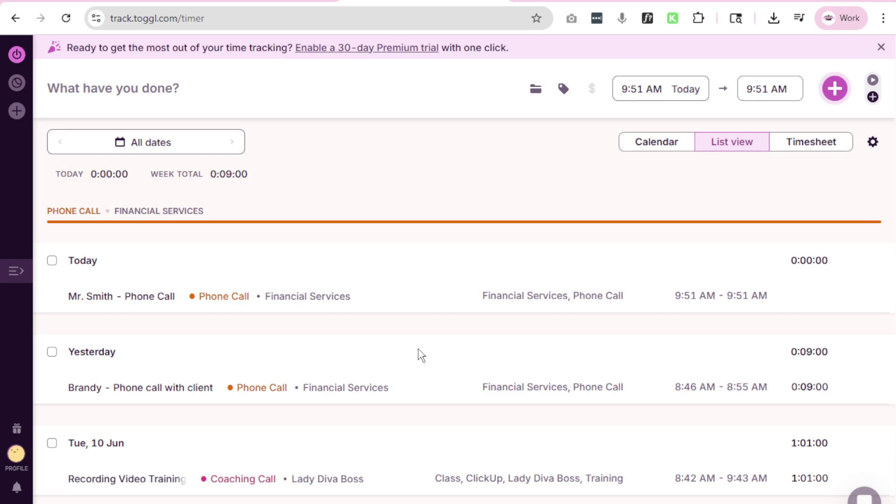
click(18, 277)
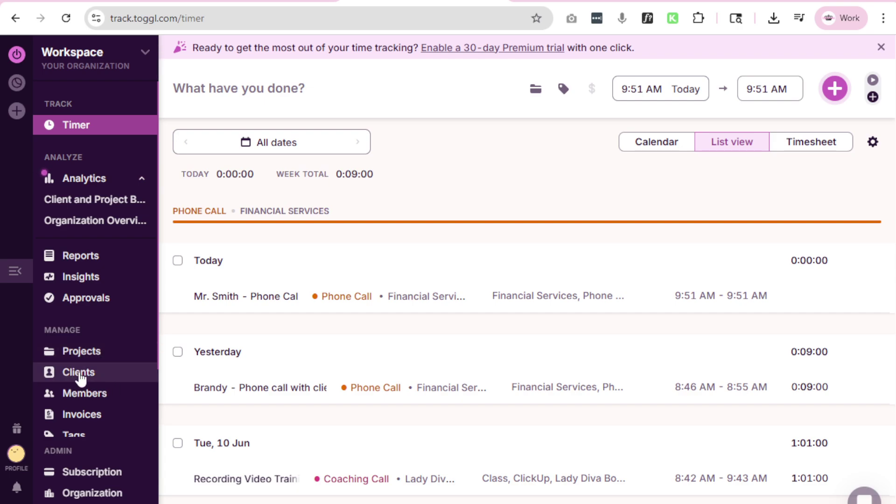
- Switch the time entry bar to timer mode and back to manual mode
scroll(77, 380, down, 2)
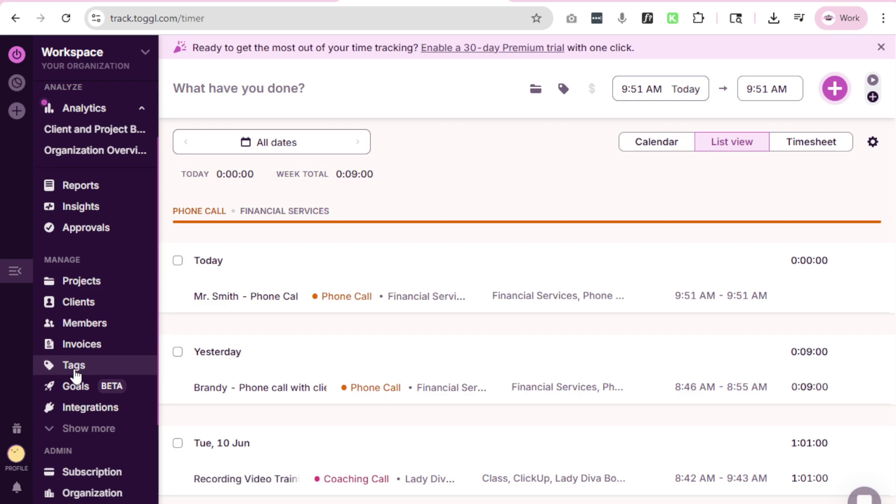
scroll(76, 371, up, 2)
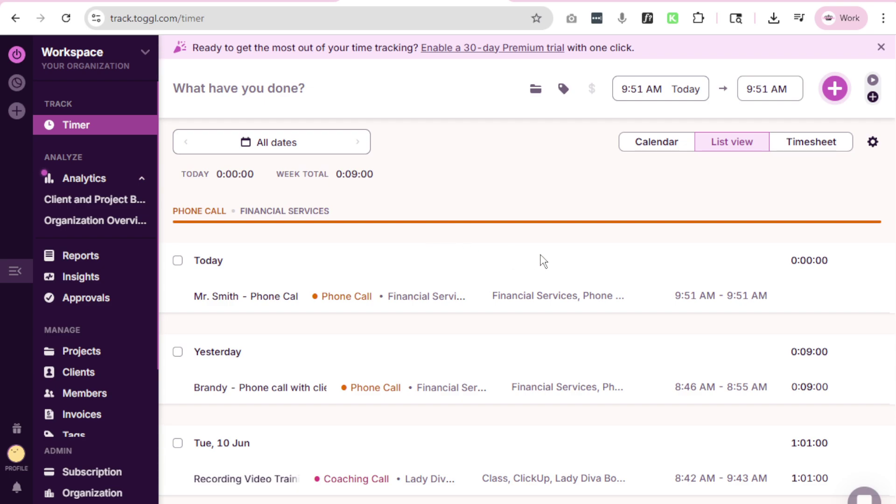
click(873, 81)
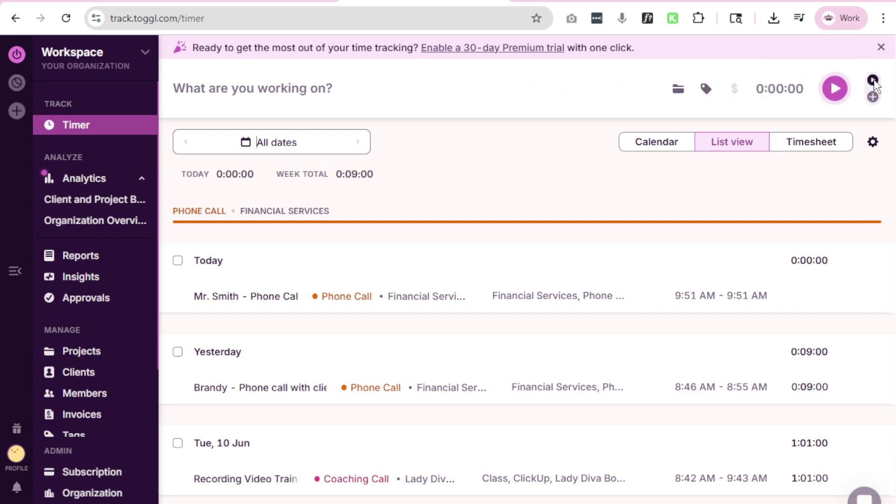
click(873, 97)
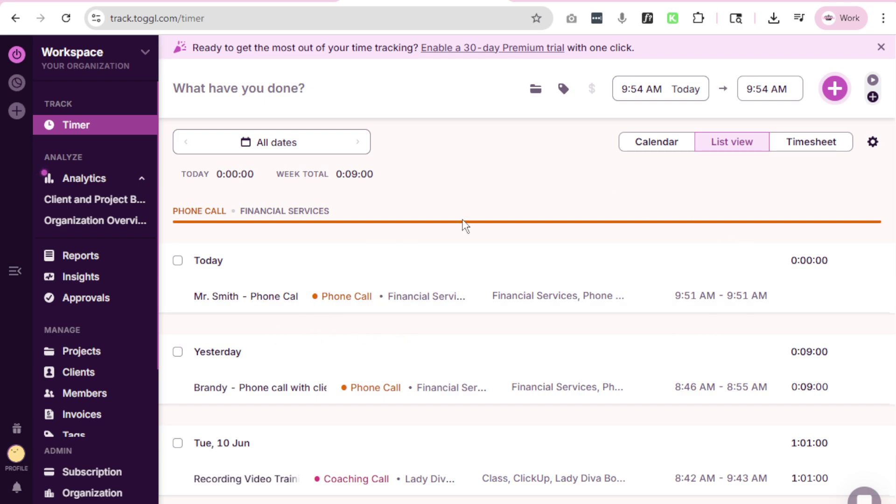
- View this week's timesheet and last week's entries in the calendar
click(808, 149)
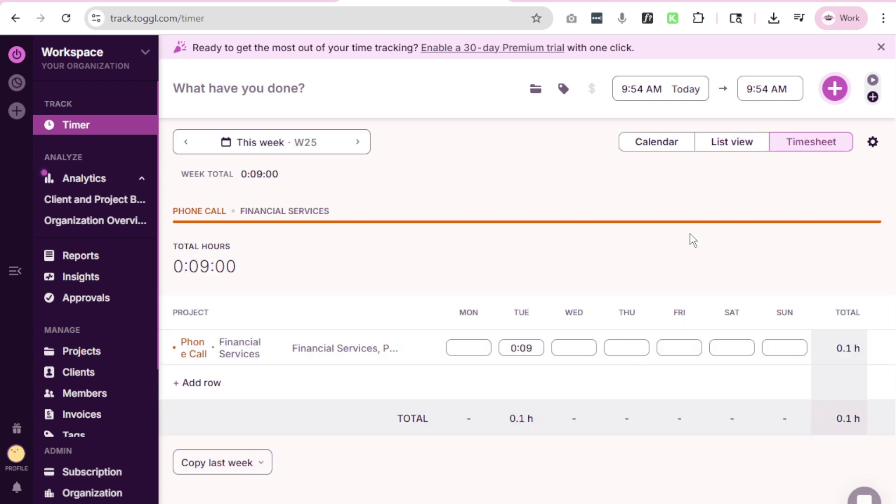
click(645, 148)
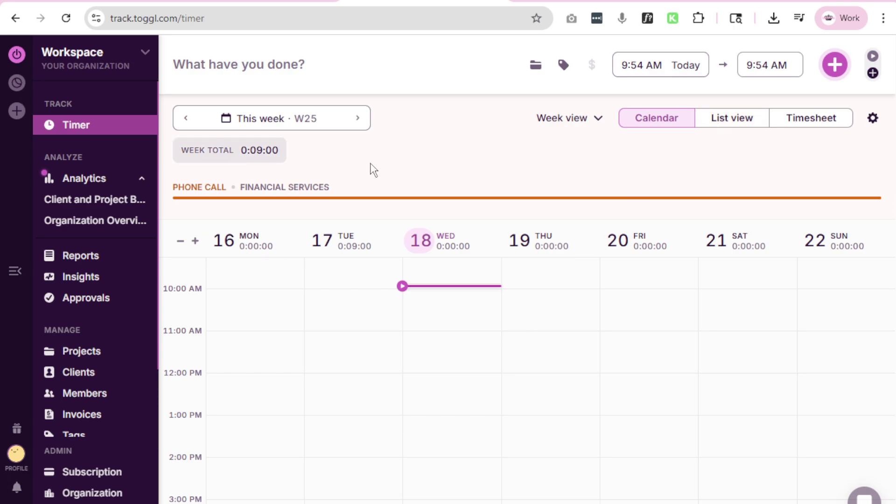
click(185, 118)
scroll(472, 324, up, 3)
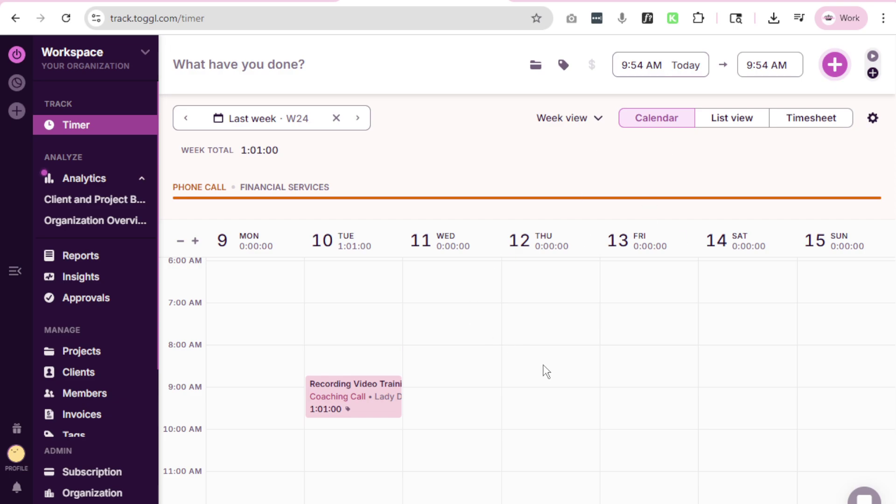
scroll(565, 340, down, 2)
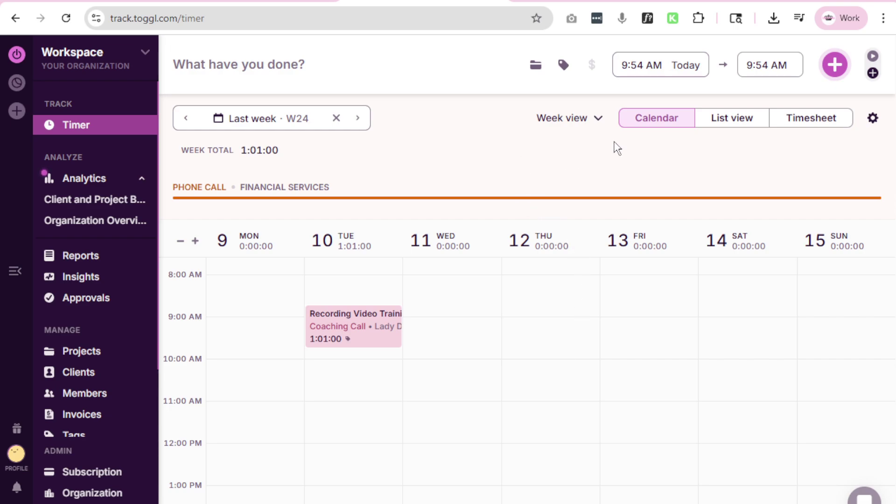
- Pick the week of June 16 to 22, 2025 as the calendar's date range
click(290, 124)
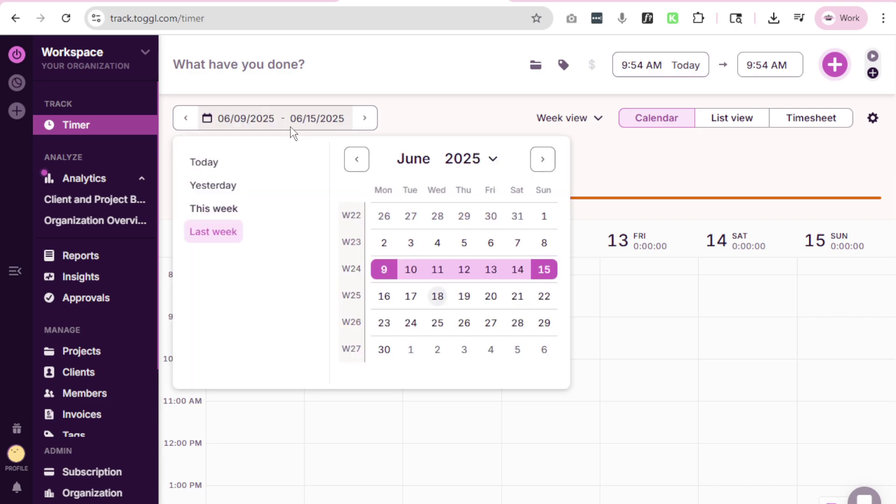
click(437, 296)
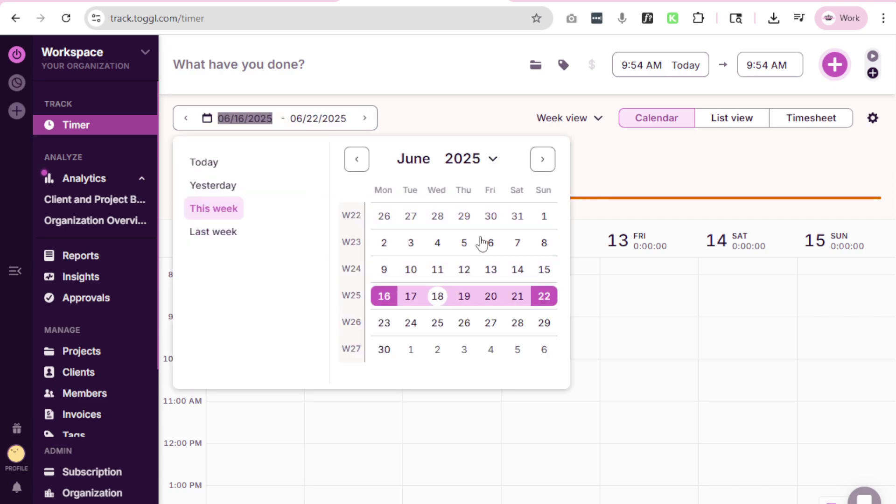
click(411, 271)
click(437, 298)
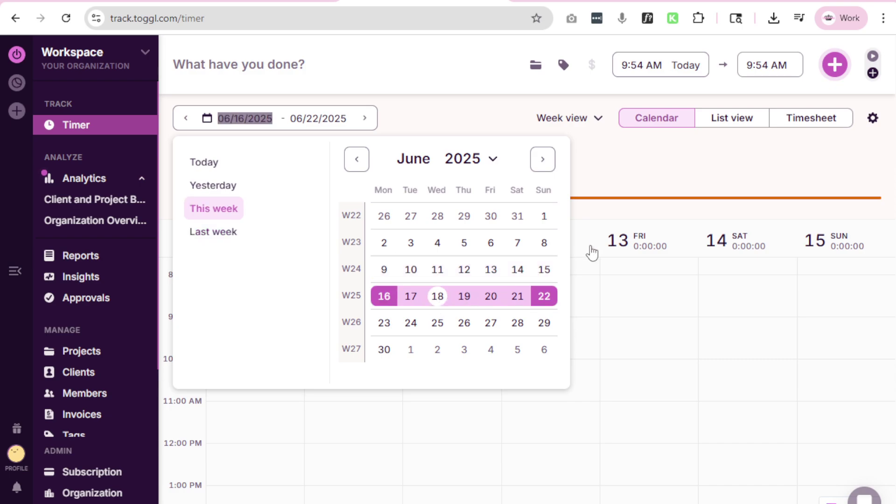
click(688, 171)
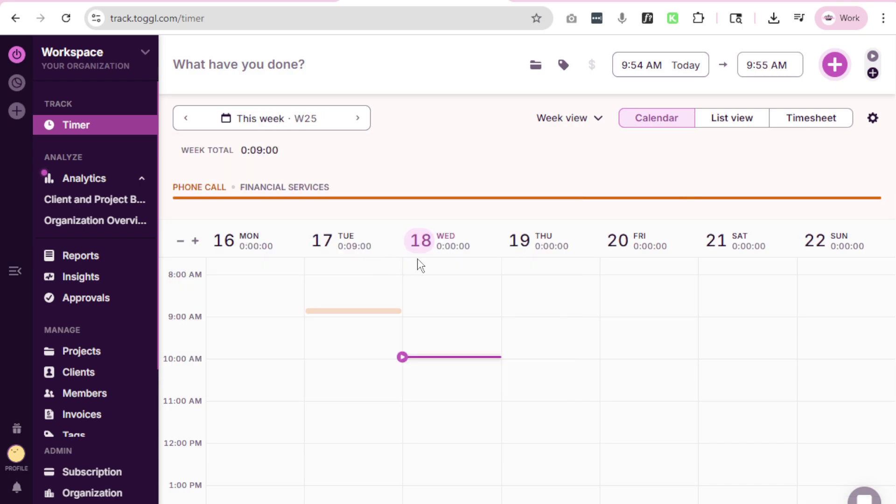
- Show the timesheet and look through its week selection in the date picker, keeping the current week
click(805, 123)
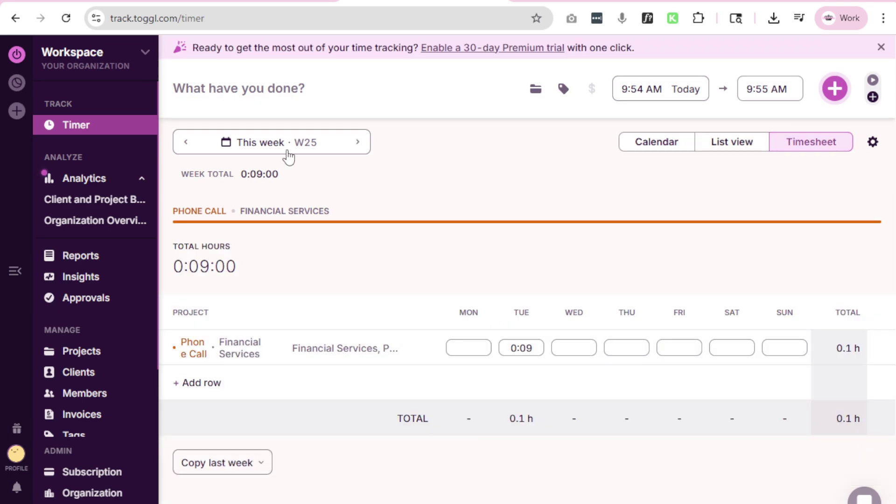
click(289, 143)
click(413, 318)
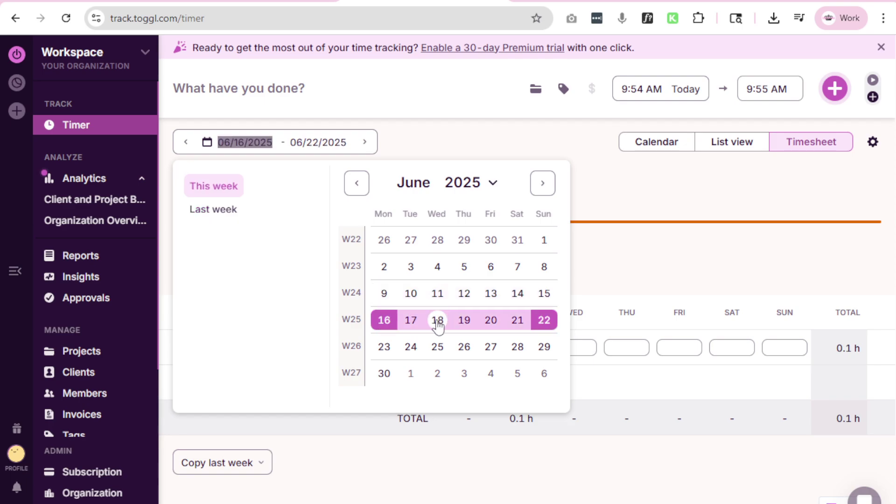
click(667, 191)
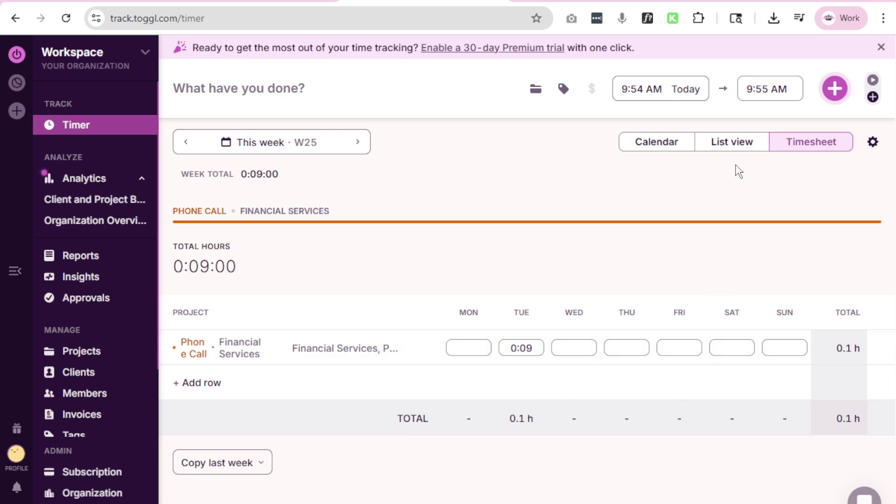
- Show the entries as a list and limit it to 10 Jun 2025 - 18 Jun 2025
click(726, 154)
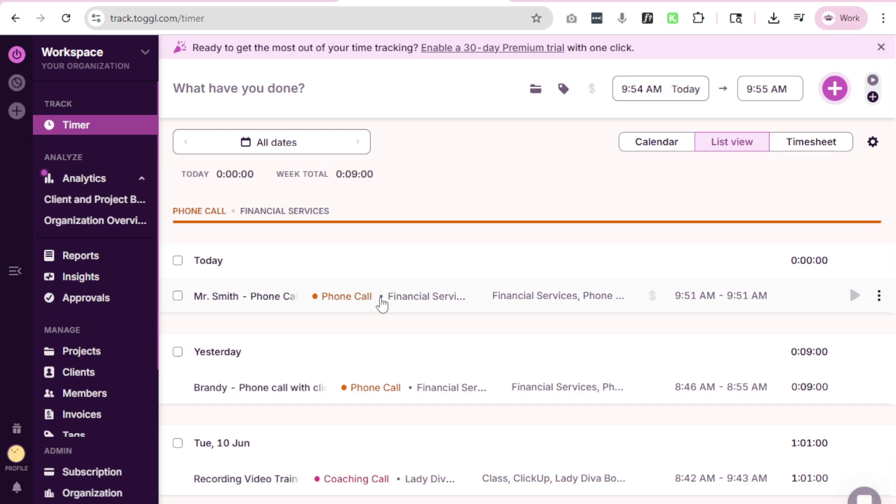
click(275, 147)
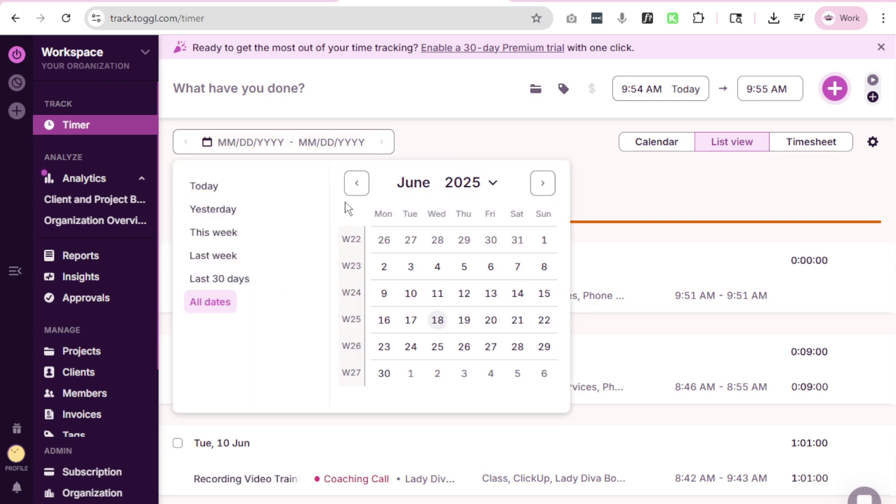
click(411, 293)
click(438, 320)
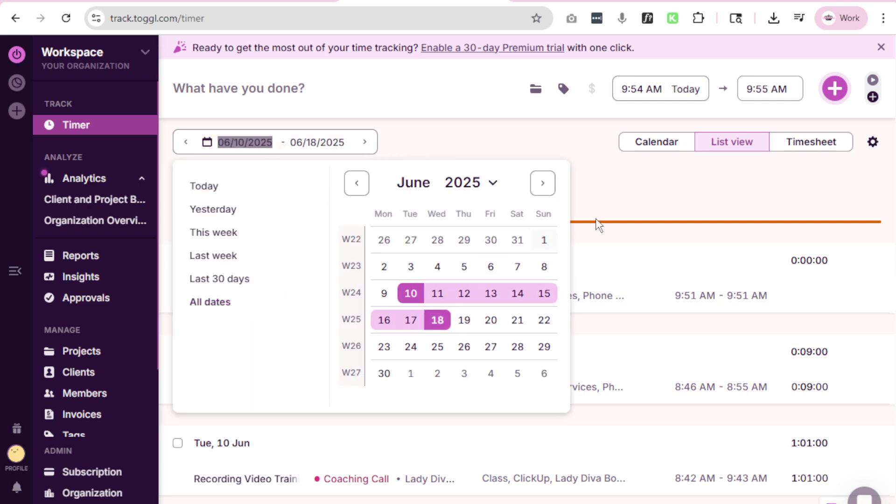
click(622, 199)
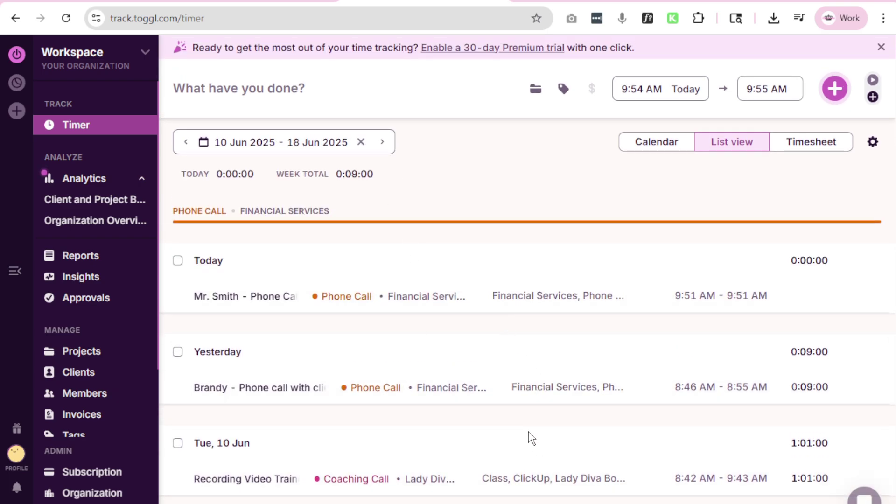
- Open the summary report and examine this week's hours chart, the project breakdown and the available report types and filters
click(56, 258)
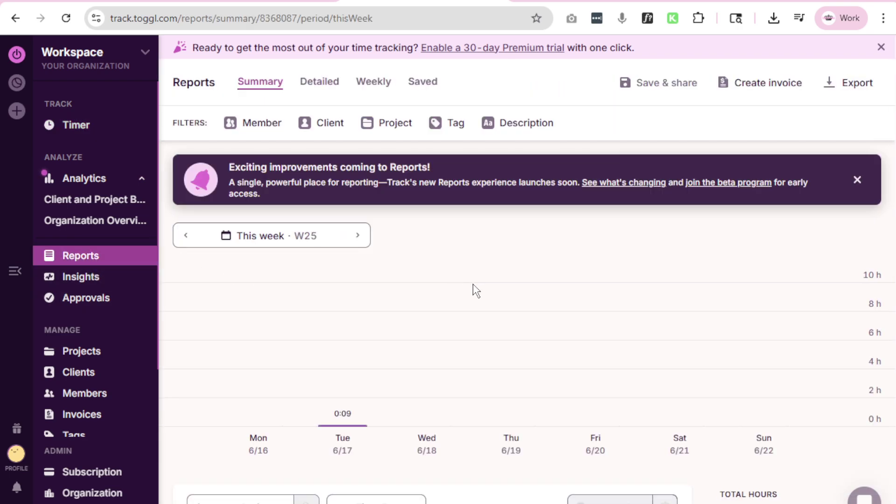
scroll(449, 378, down, 1)
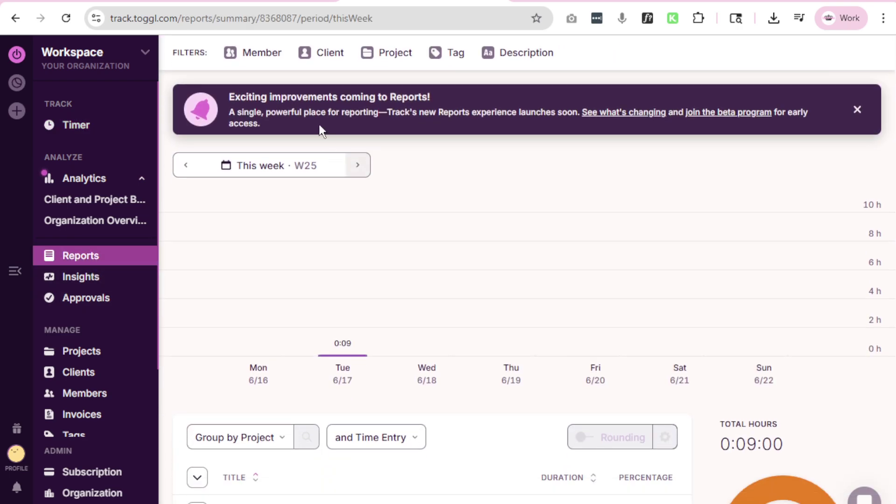
scroll(316, 234, up, 1)
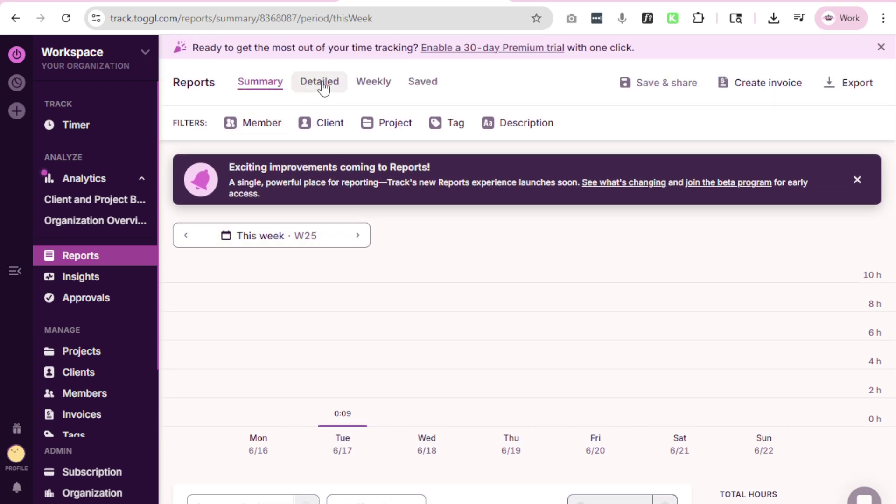
scroll(549, 367, down, 1)
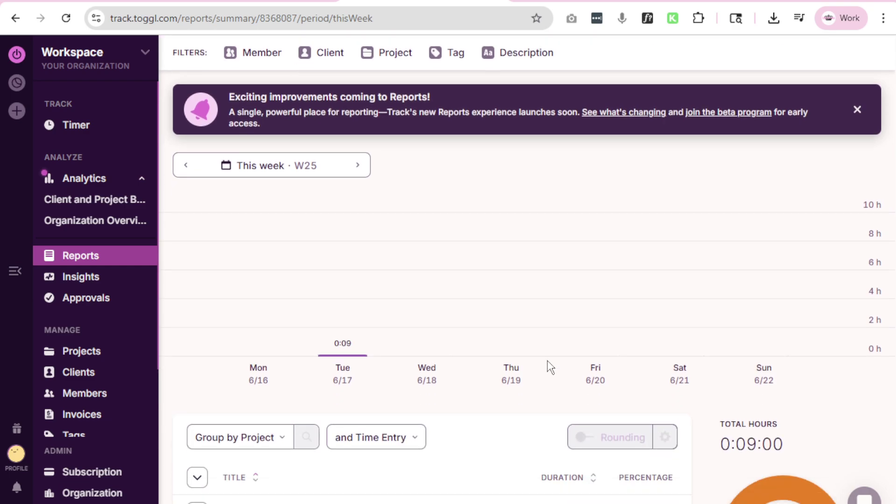
scroll(550, 364, down, 5)
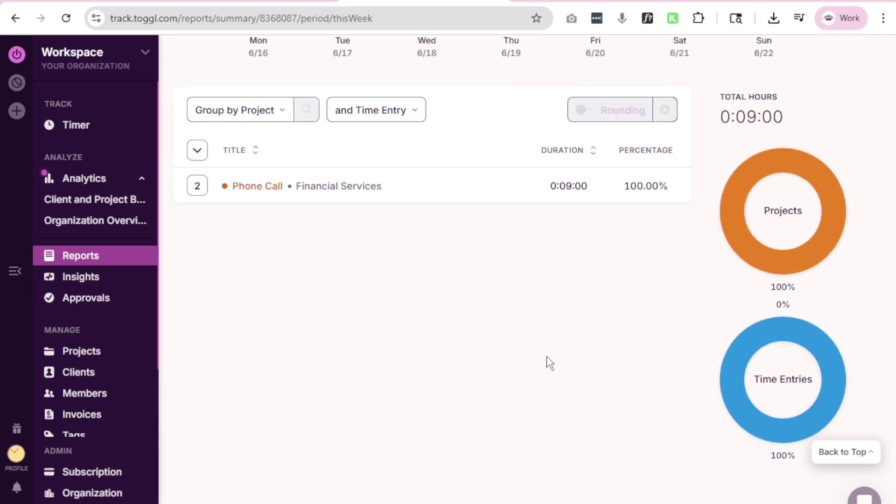
scroll(542, 359, up, 6)
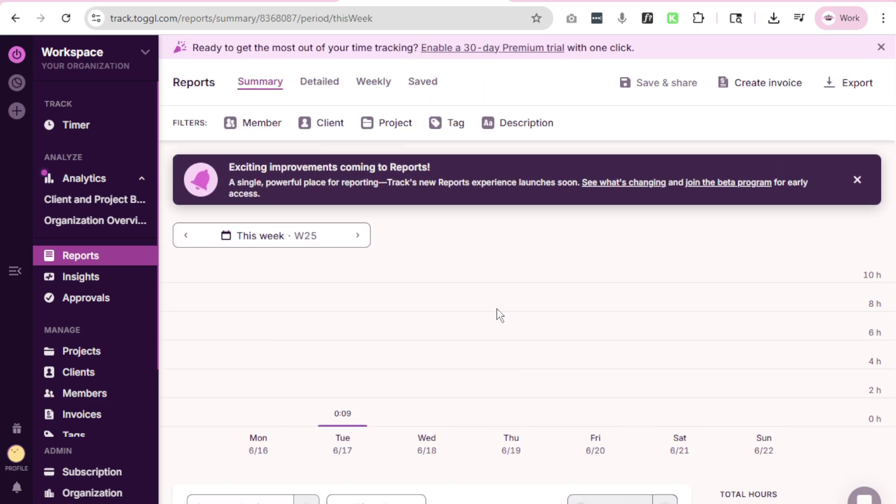
scroll(603, 260, down, 4)
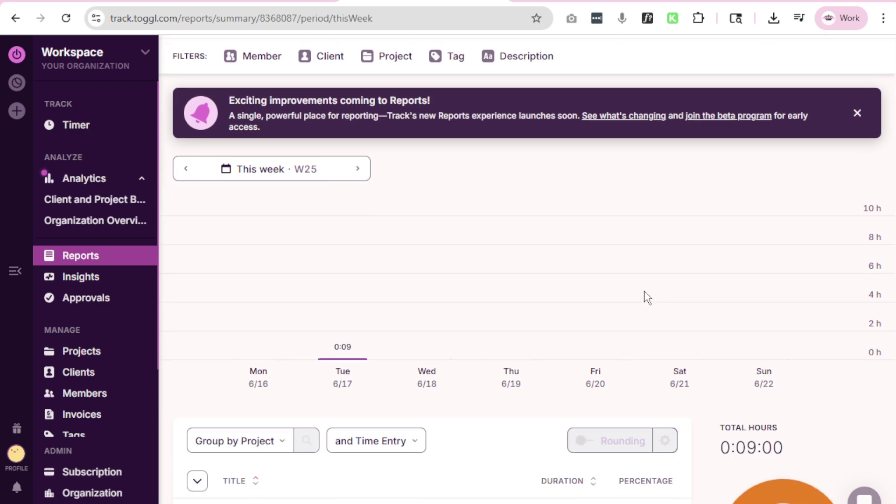
scroll(658, 387, up, 5)
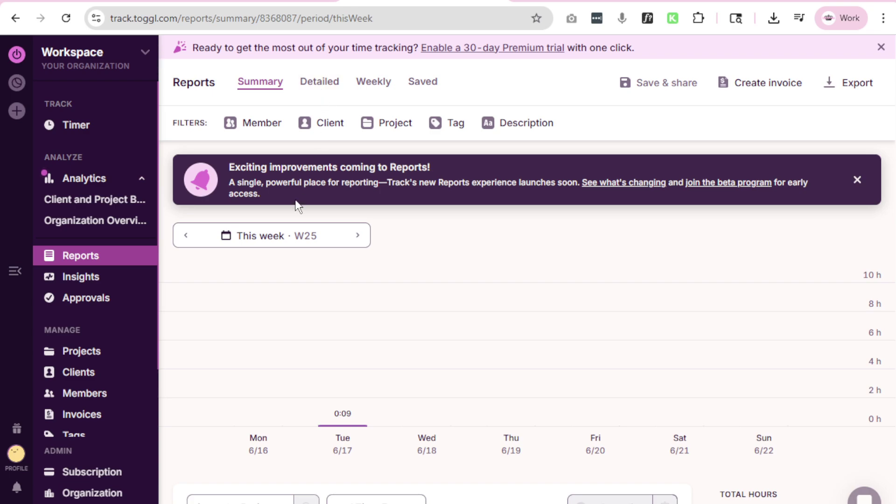
- Try custom report date ranges of June 10 to 18, June 1 to 18 and June 2 to 8, 2025
click(276, 239)
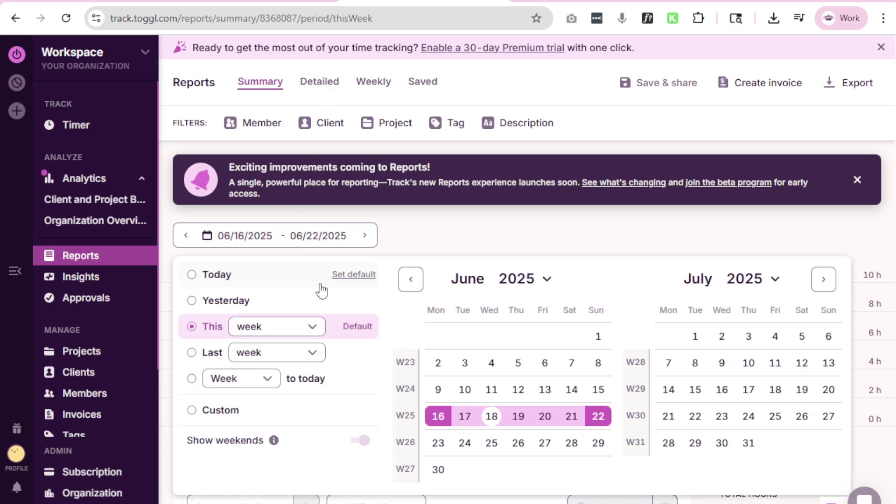
click(465, 392)
click(486, 413)
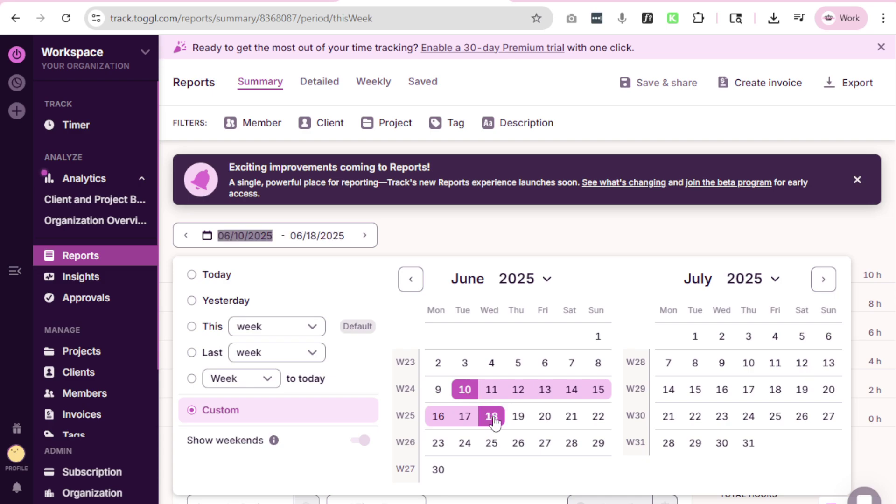
click(598, 337)
click(493, 418)
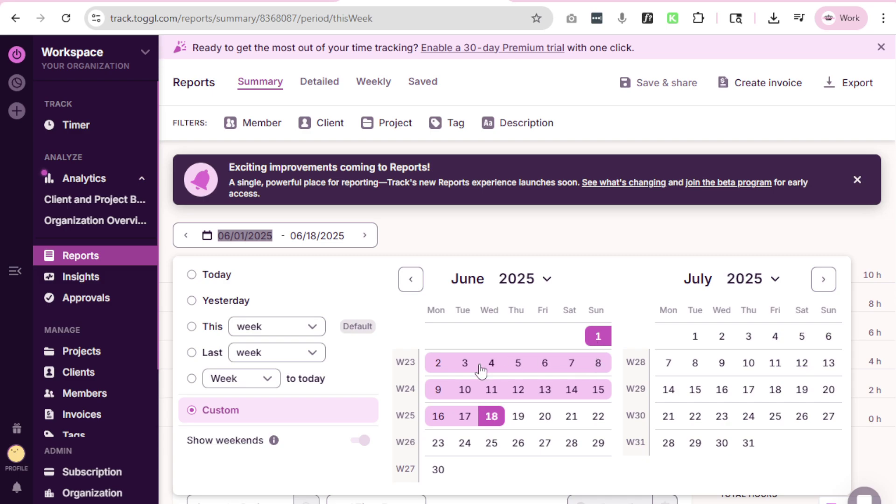
click(438, 364)
click(599, 371)
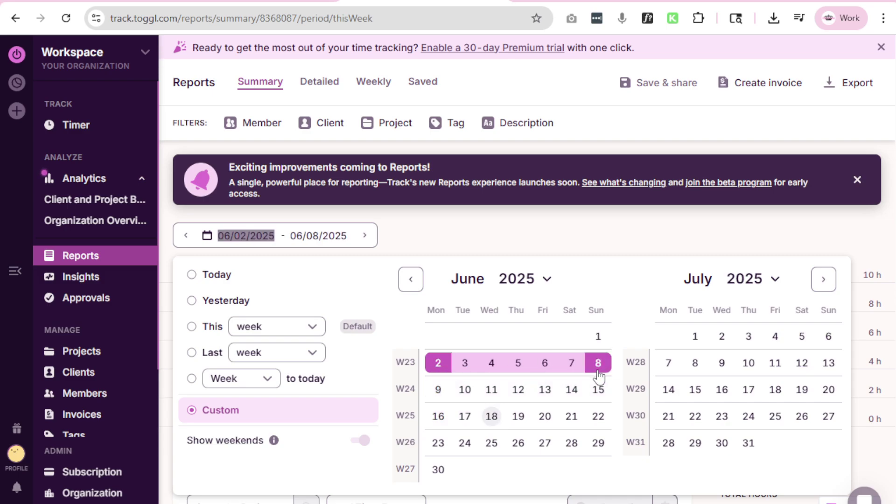
- Select June 9 to 18, 2025 as the report period, extend its start to June 1, and apply the range
click(438, 390)
click(492, 417)
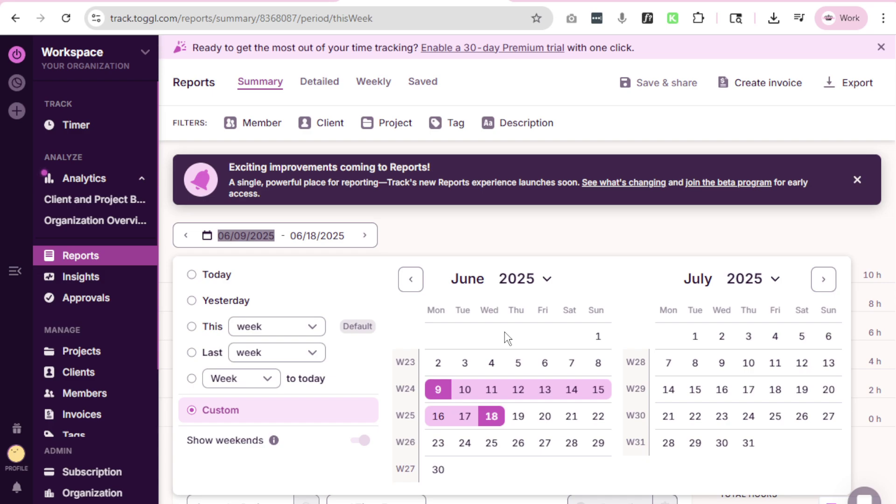
click(598, 338)
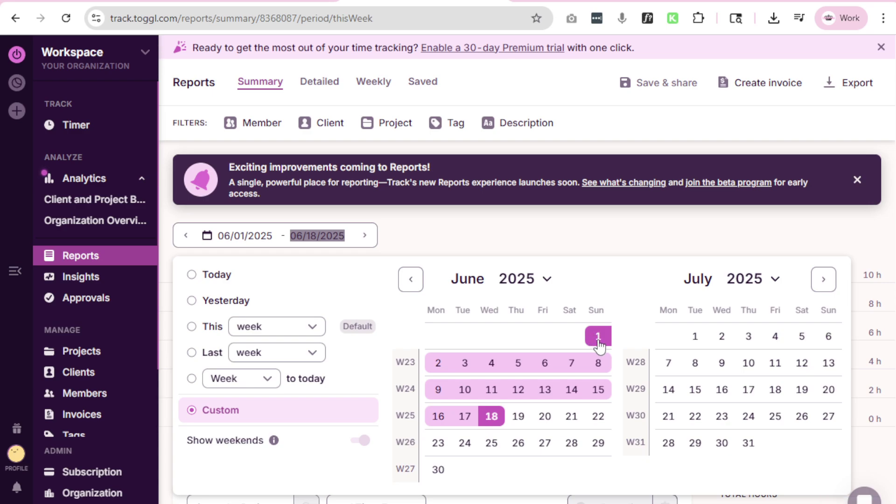
click(536, 253)
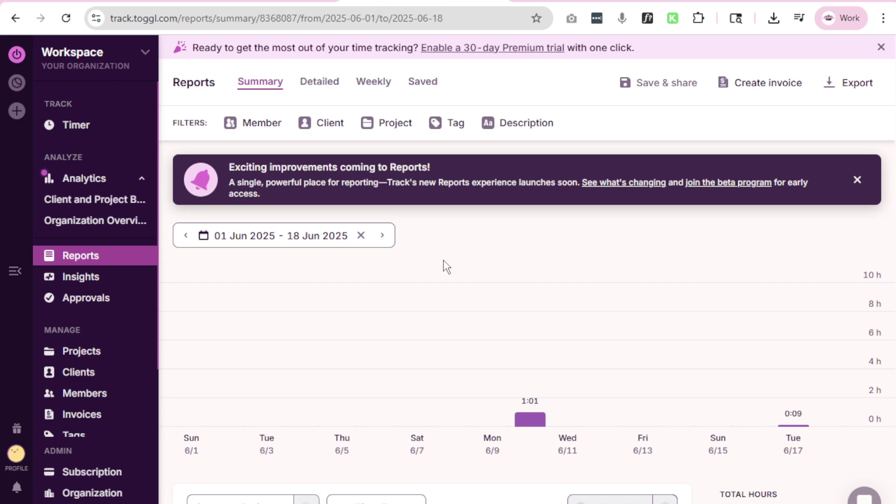
scroll(80, 346, down, 2)
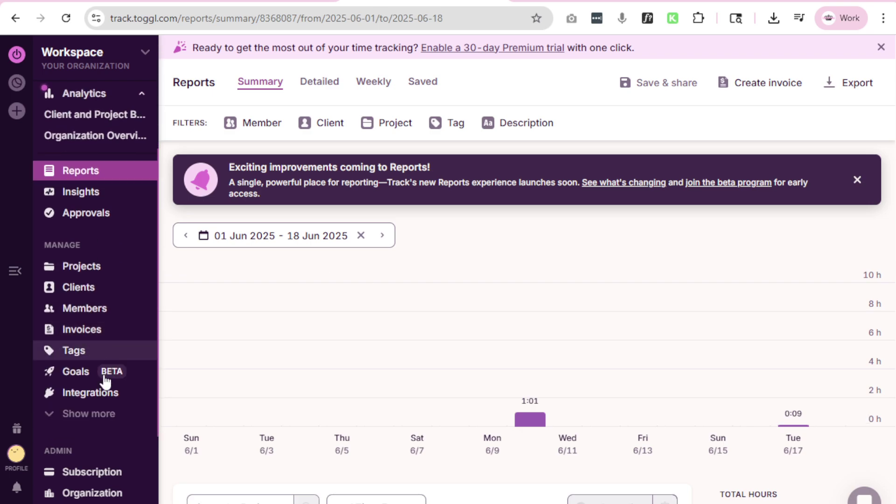